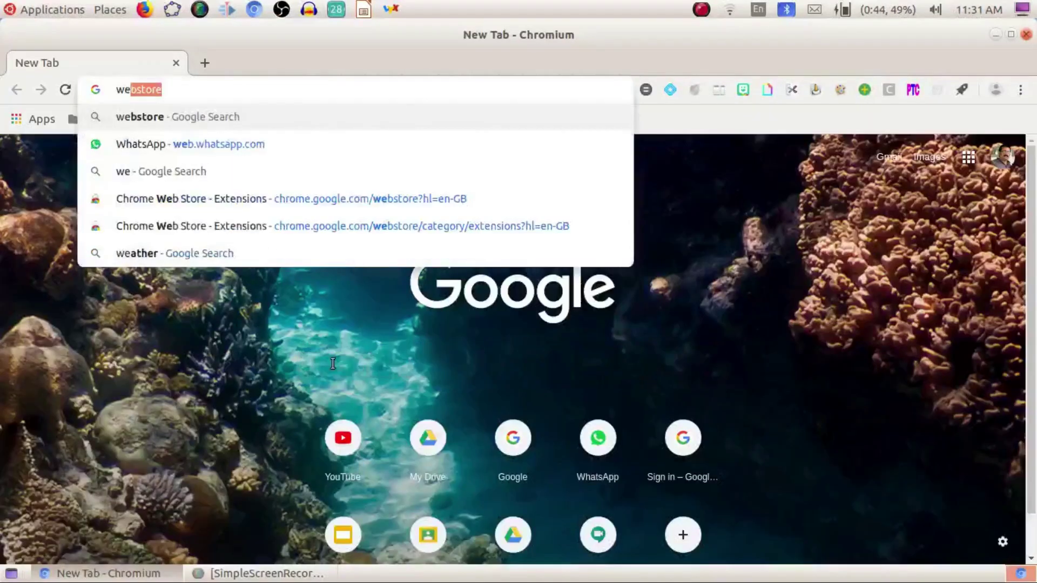
Search for 'webstore' and open the Chrome Web Store result.
type("store")
key("Return")
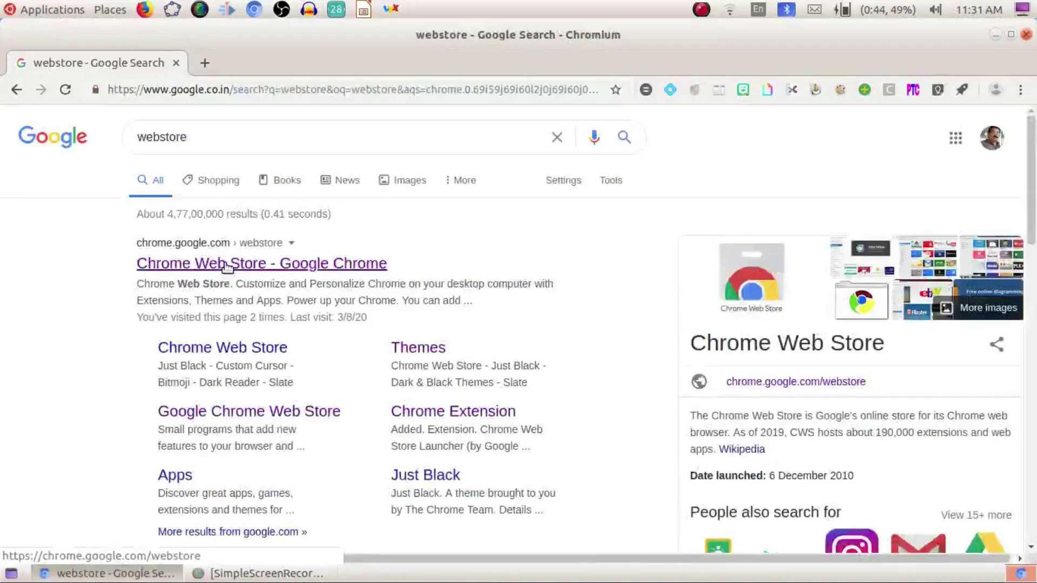
left_click(227, 269)
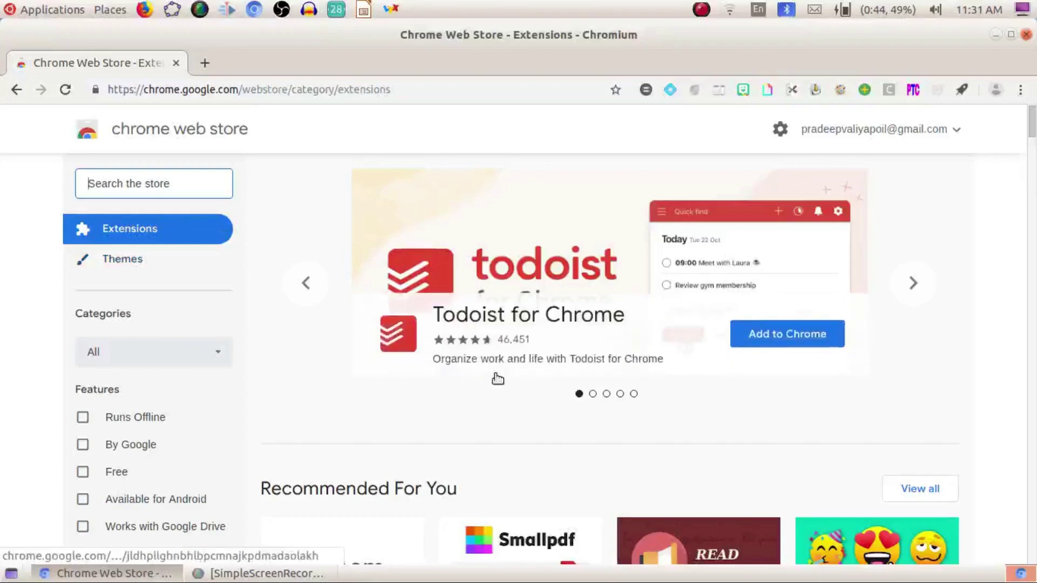
Scroll down through the featured extensions, then back to the top of the page.
scroll(382, 456, "down", 3)
scroll(383, 456, "down", 5)
scroll(384, 456, "down", 3)
scroll(388, 454, "down", 2)
scroll(391, 453, "down", 5)
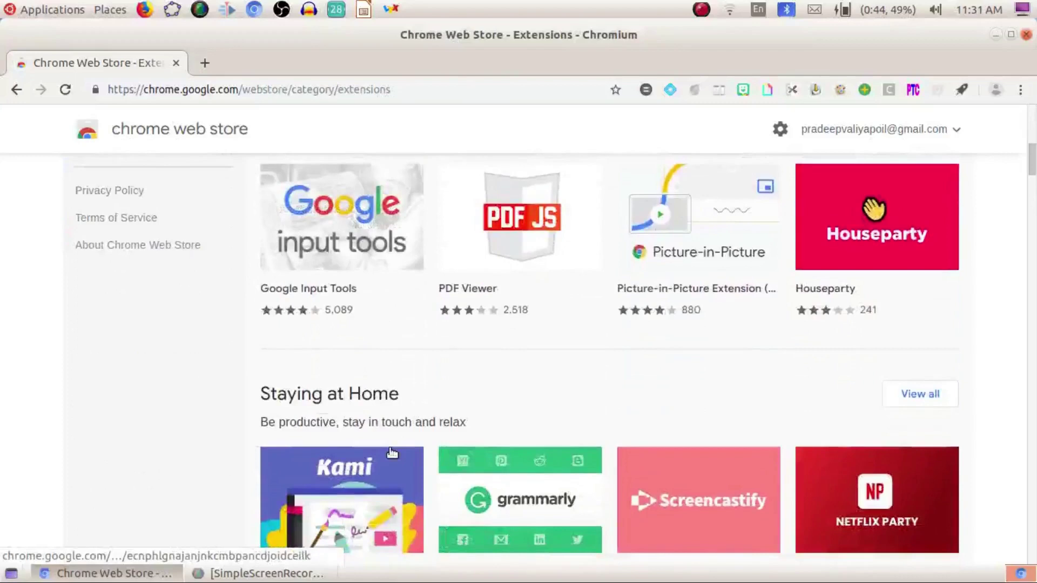
scroll(392, 453, "down", 5)
scroll(394, 452, "down", 4)
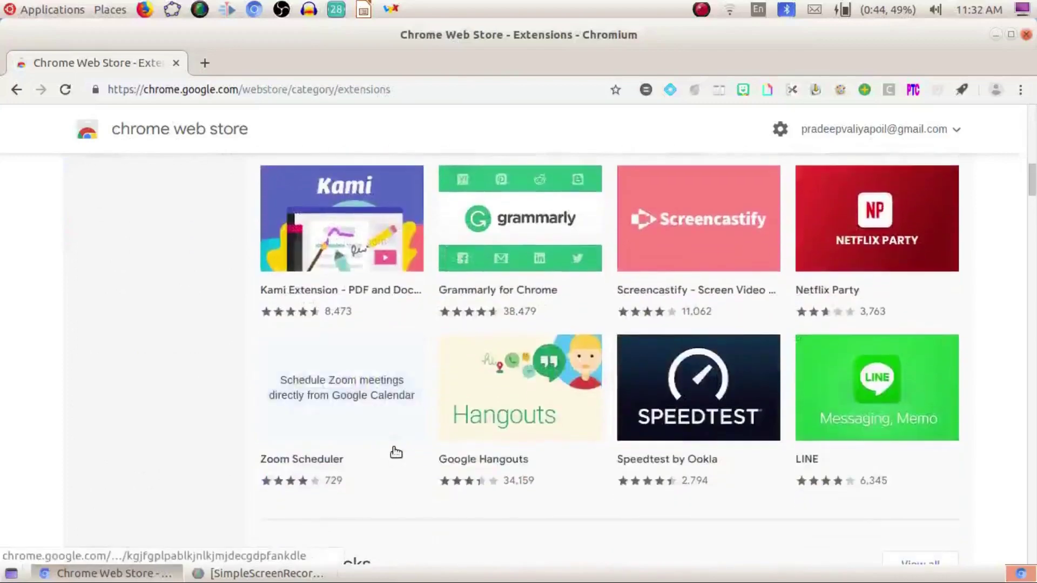
scroll(396, 452, "down", 5)
scroll(396, 453, "down", 2)
scroll(396, 452, "down", 2)
scroll(396, 452, "down", 4)
scroll(397, 456, "down", 5)
scroll(397, 460, "down", 7)
scroll(398, 465, "down", 8)
scroll(398, 466, "down", 7)
scroll(398, 466, "down", 20)
scroll(545, 402, "up", 9)
scroll(693, 338, "up", 9)
scroll(693, 339, "up", 6)
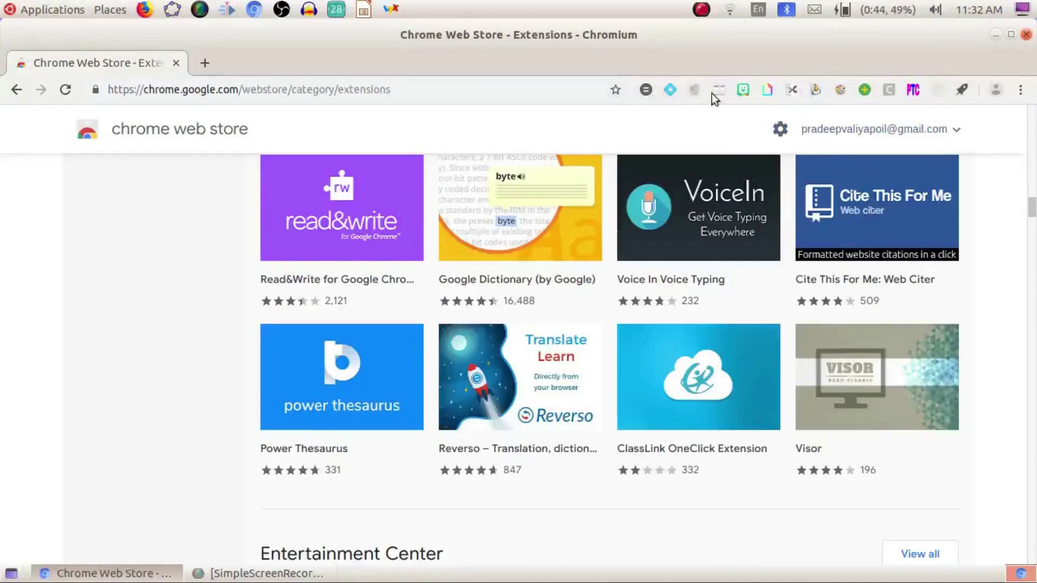
scroll(478, 229, "up", 3)
scroll(449, 243, "up", 6)
scroll(448, 243, "up", 6)
scroll(449, 243, "up", 5)
scroll(449, 240, "up", 8)
scroll(449, 240, "up", 6)
scroll(449, 240, "up", 4)
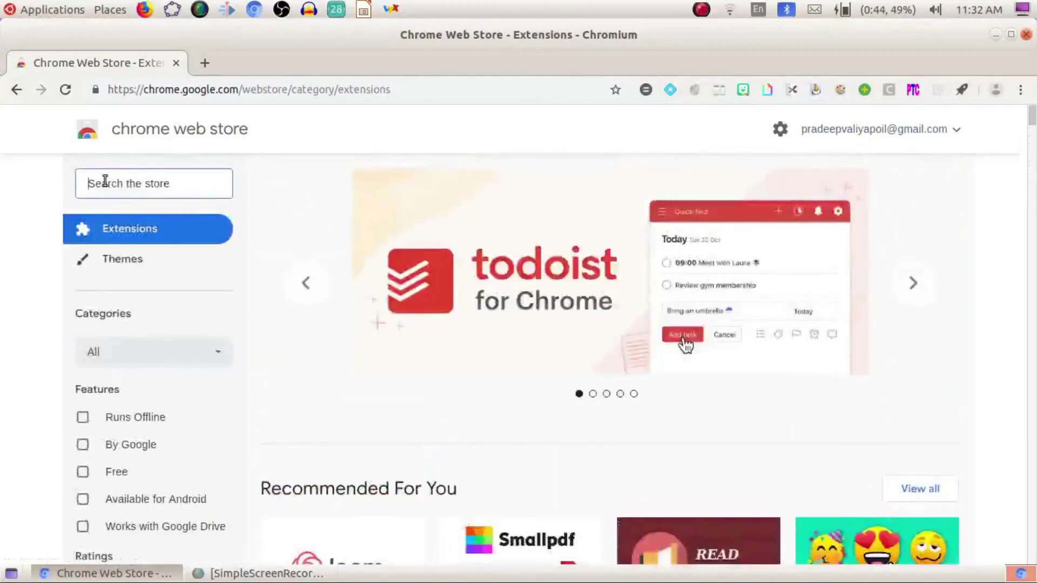
Search the store for 'quick equations' and install the Quick Equations extension with Add extension.
left_click(132, 175)
type("quick eq")
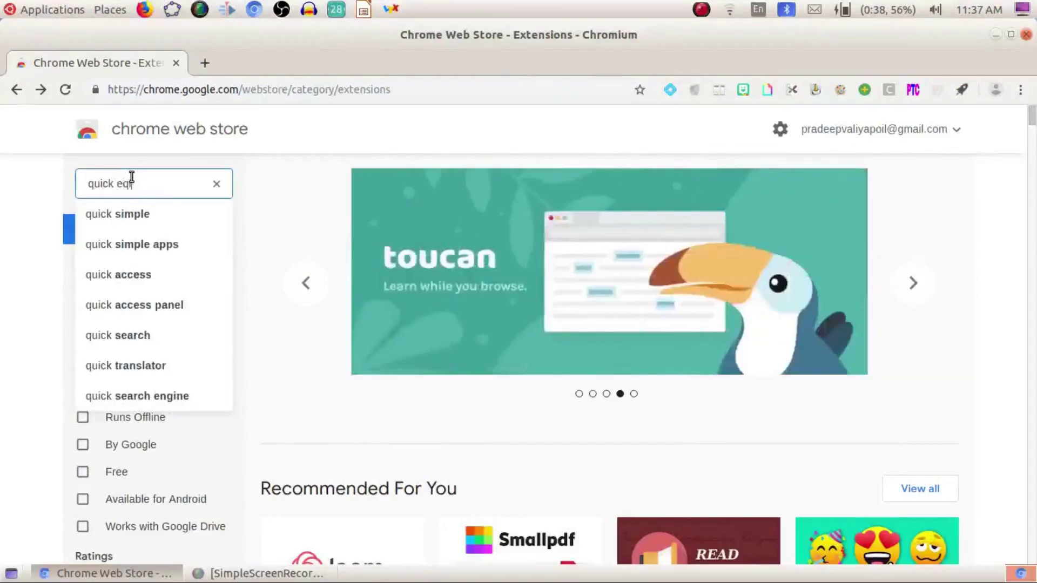
type("uations")
key("Return")
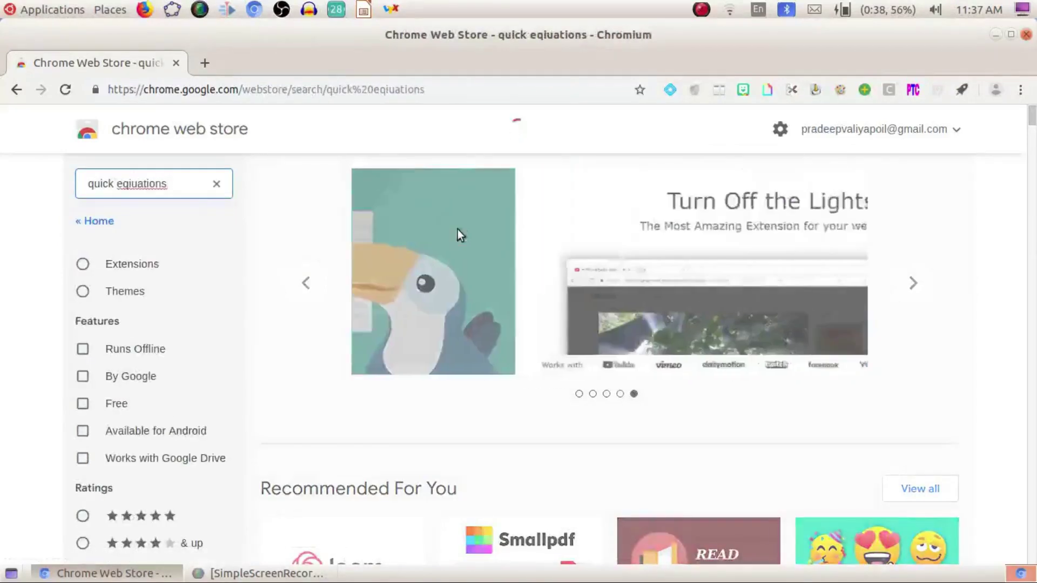
left_click(459, 233)
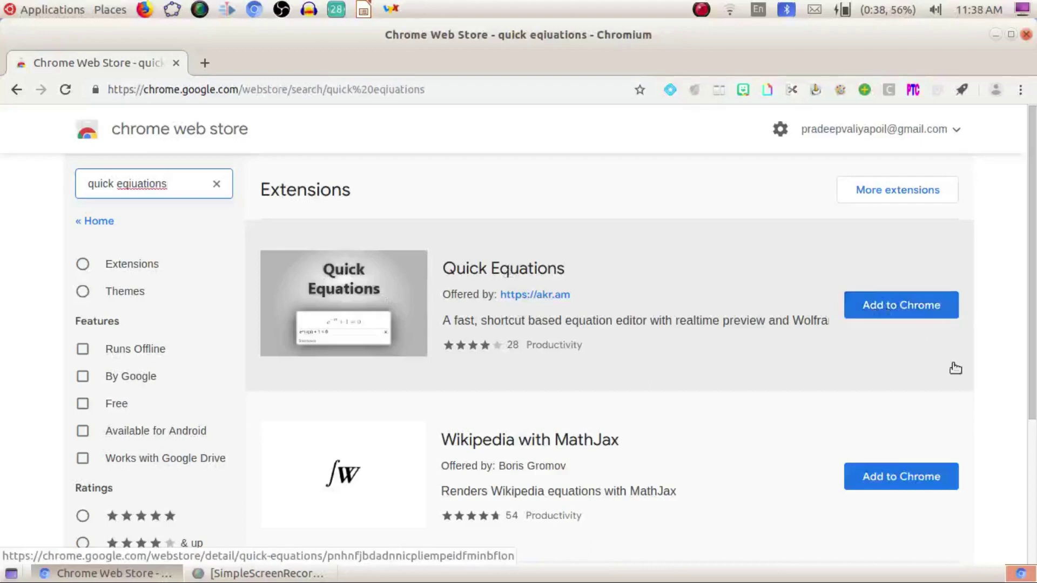
left_click(884, 312)
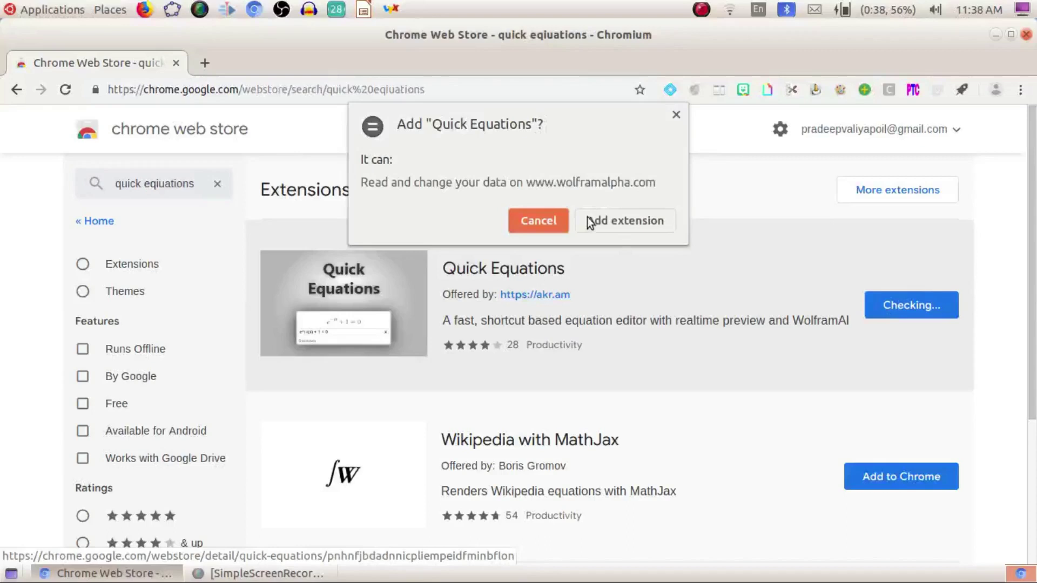
left_click(623, 223)
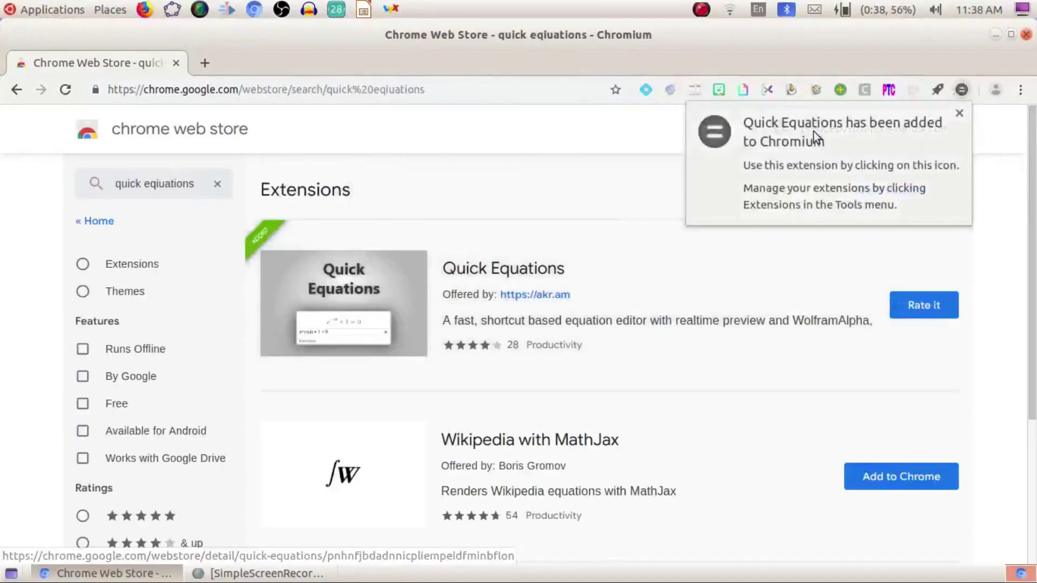
Open Manage extensions from the Quick Equations toolbar icon and scroll through its details page.
left_click(960, 115)
right_click(961, 92)
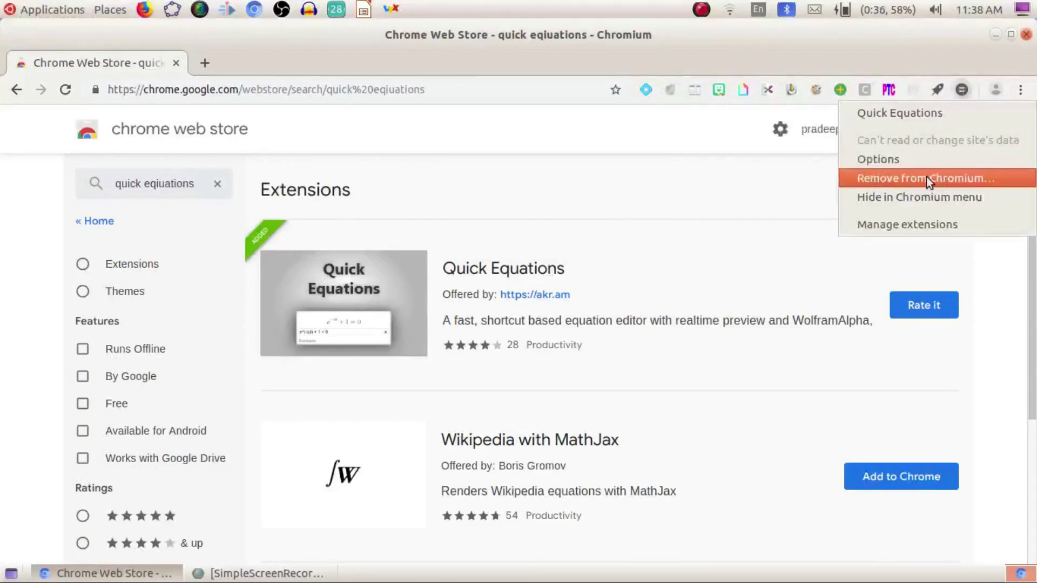
left_click(925, 225)
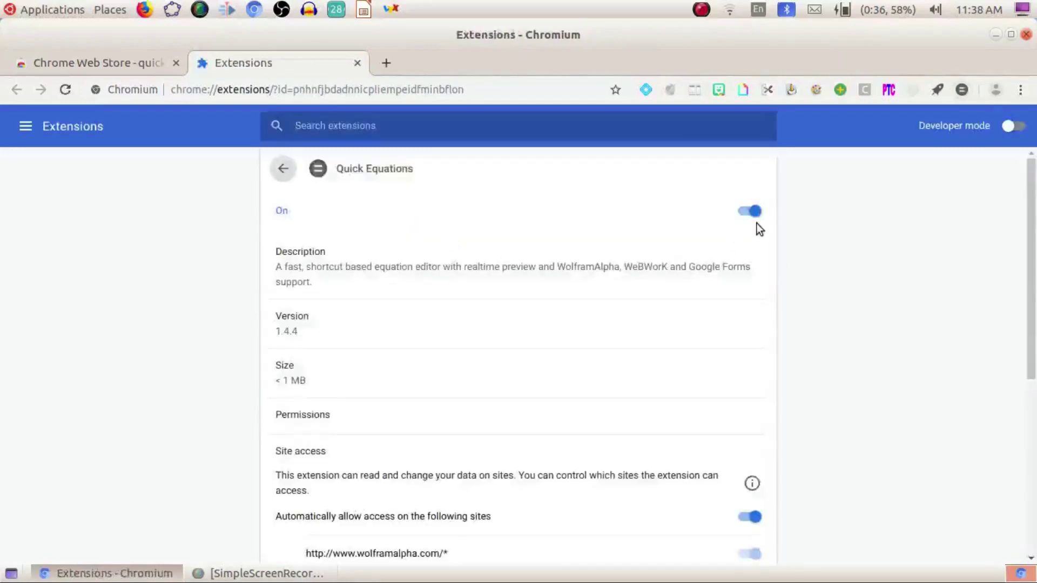
scroll(530, 336, "down", 2)
scroll(530, 336, "down", 3)
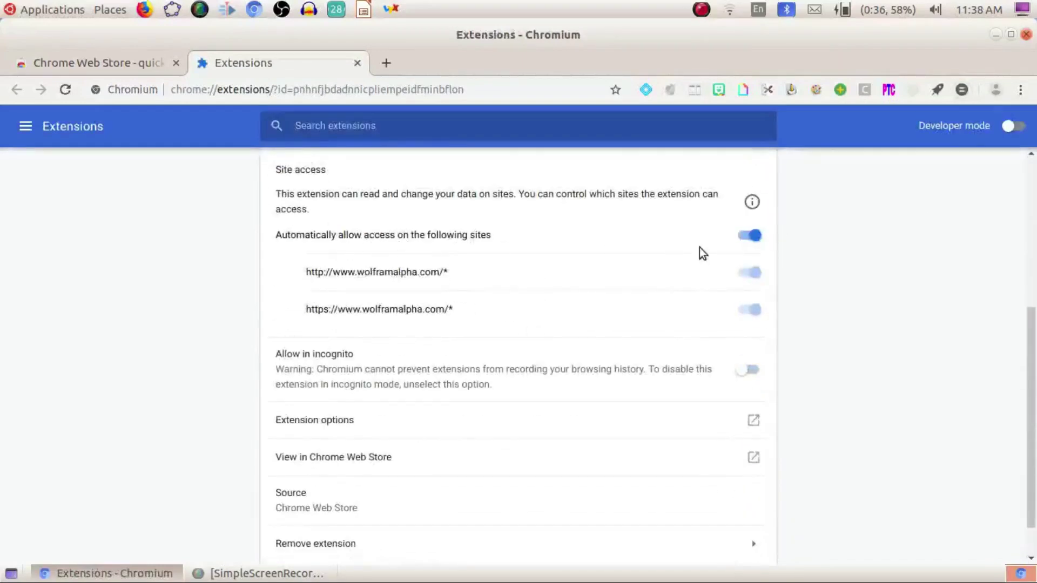
scroll(315, 400, "down", 1)
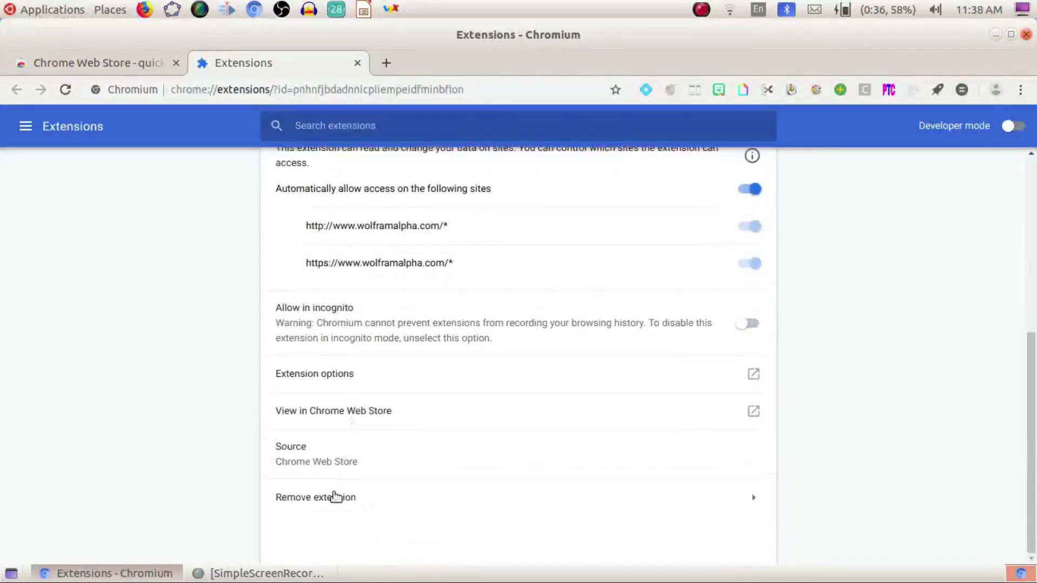
scroll(982, 179, "up", 2)
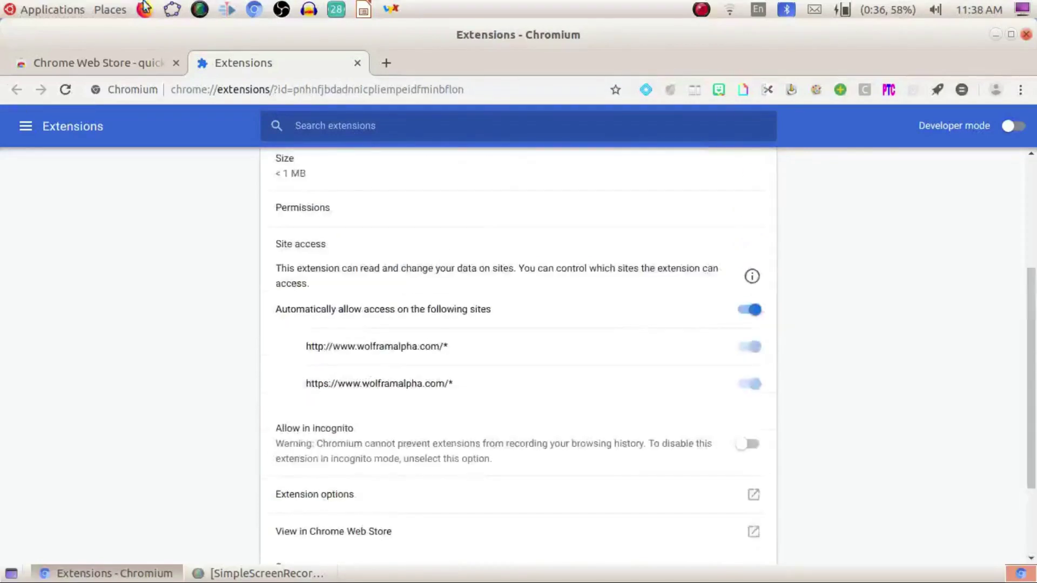
scroll(476, 233, "up", 4)
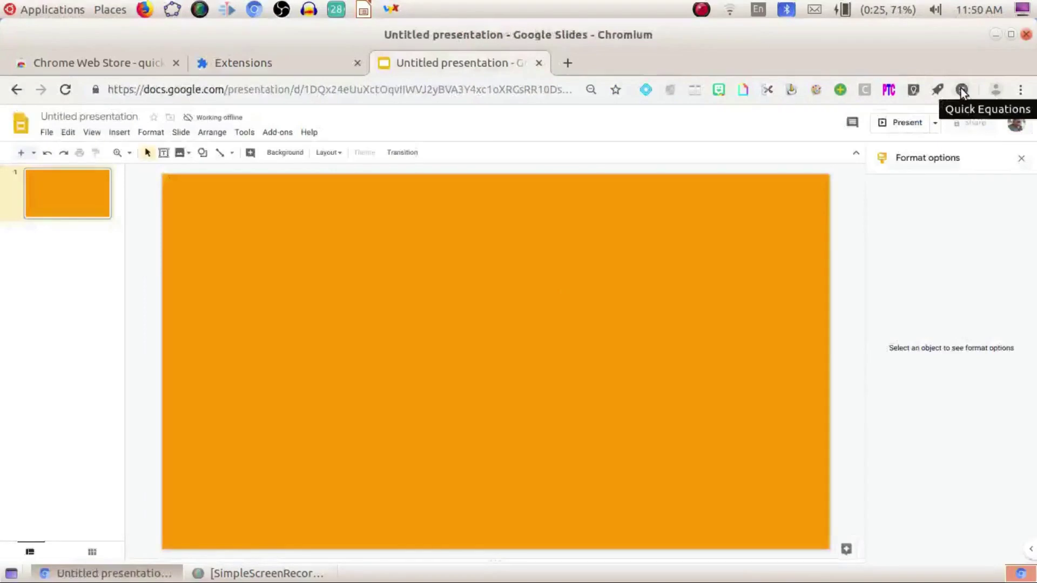
Place the quadratic ax^2+bx+c=0 as an image on the slide and enlarge it.
left_click(961, 90)
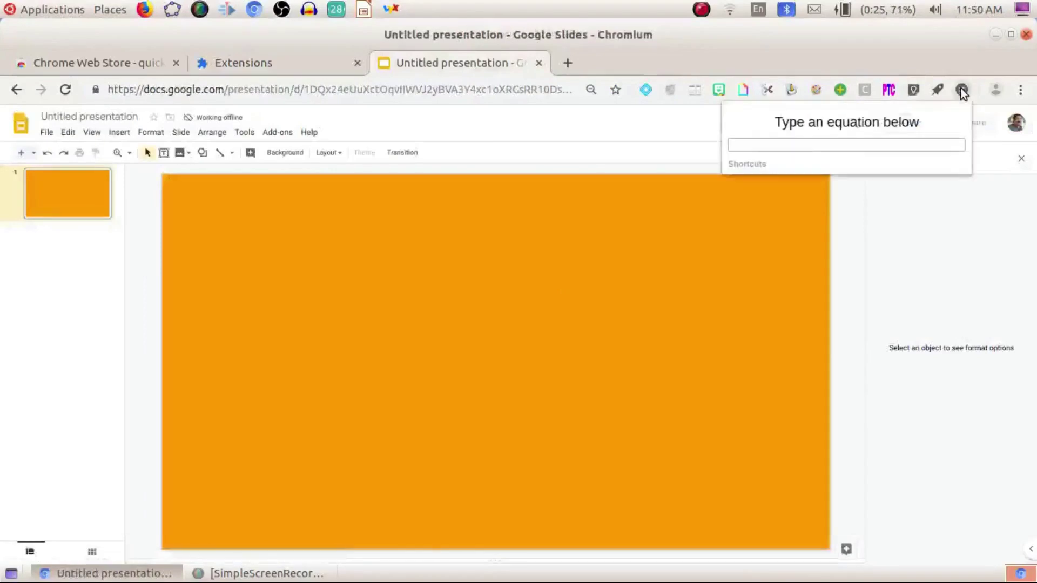
left_click(758, 143)
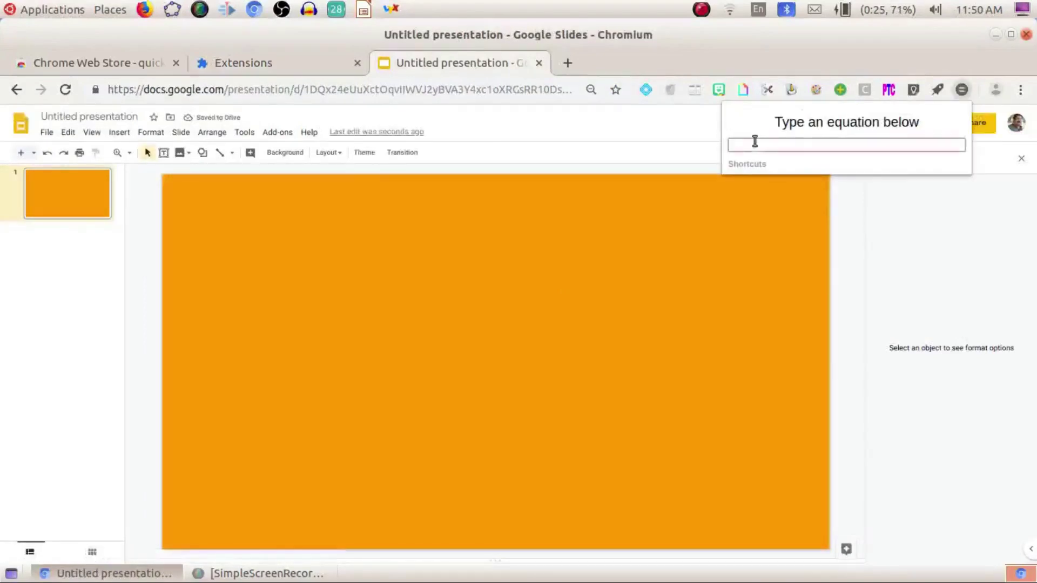
type("a")
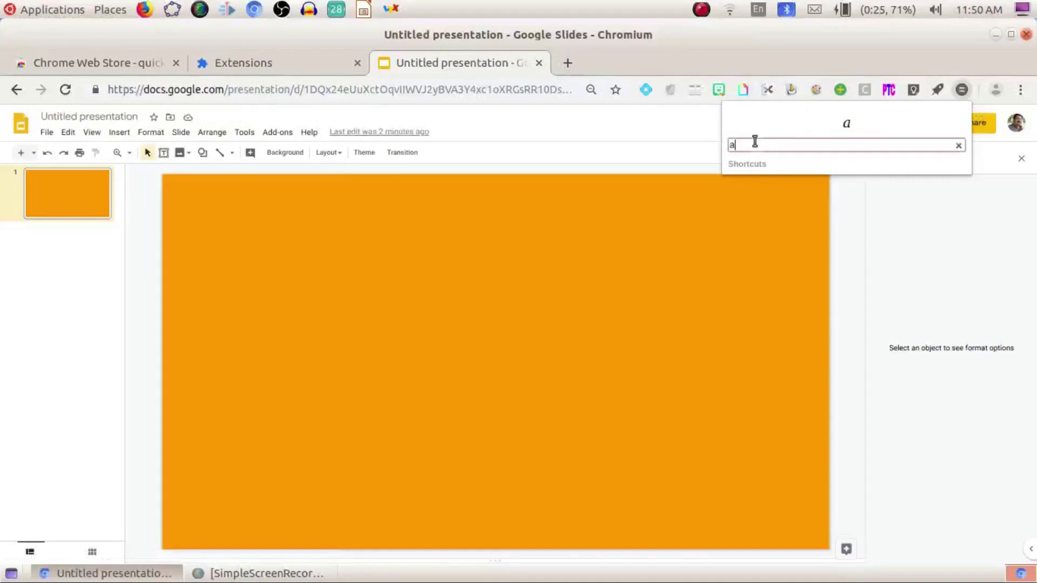
type("x^2+bx+c=0")
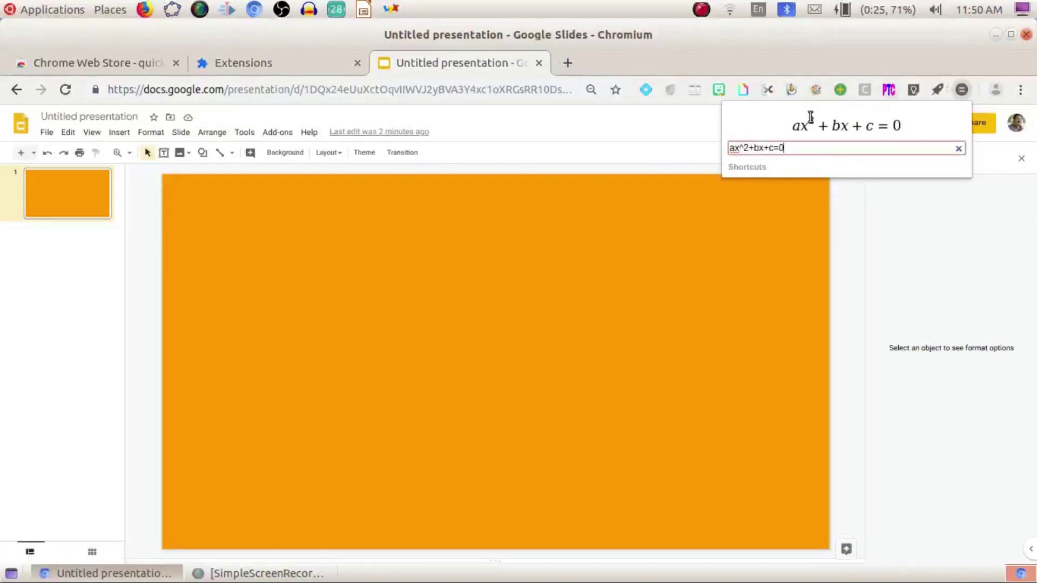
left_click_drag(809, 128, 296, 310)
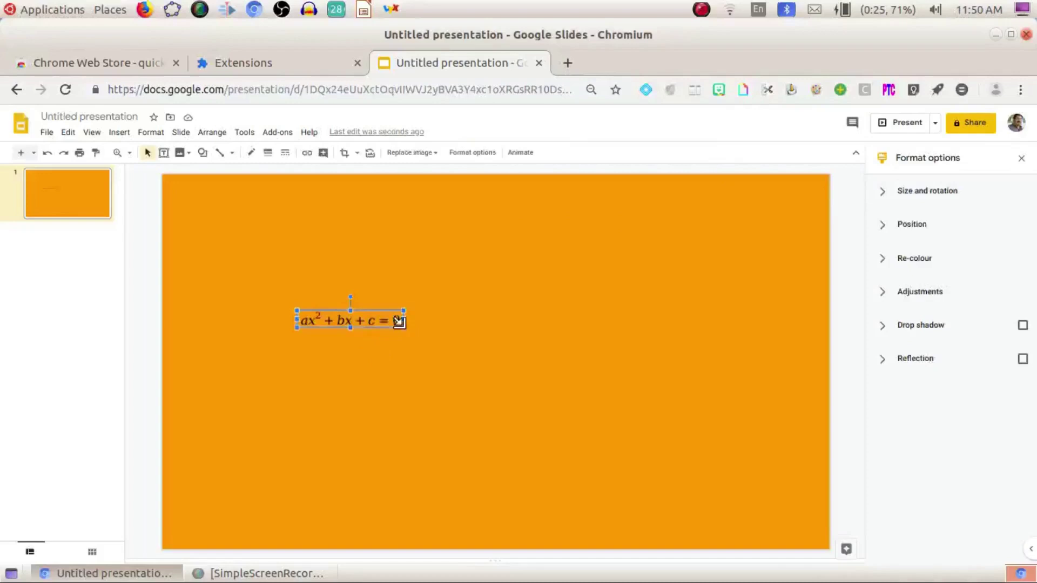
mouse_move(398, 321)
left_mouse_down()
mouse_move(468, 370)
mouse_move(369, 240)
left_mouse_up()
type("\\int(")
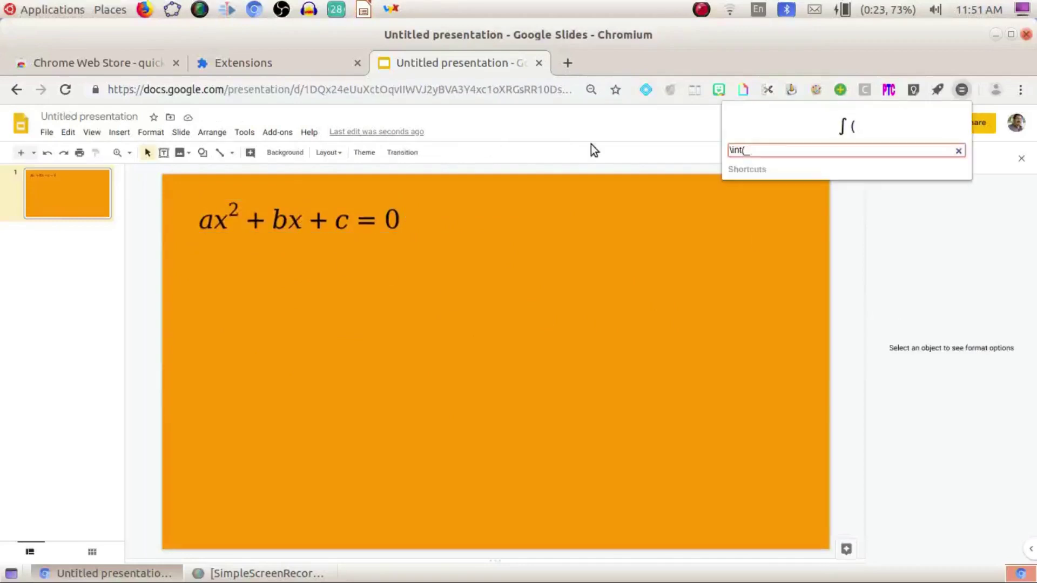
Complete the integral with x^2 dx, place it on the slide, enlarge and reposition it.
type("^2")
key("Left")
key("Left")
key("Left")
key("Left")
key("BackSpace")
key("Right")
key("Right")
key("Right")
type("x^2 dx")
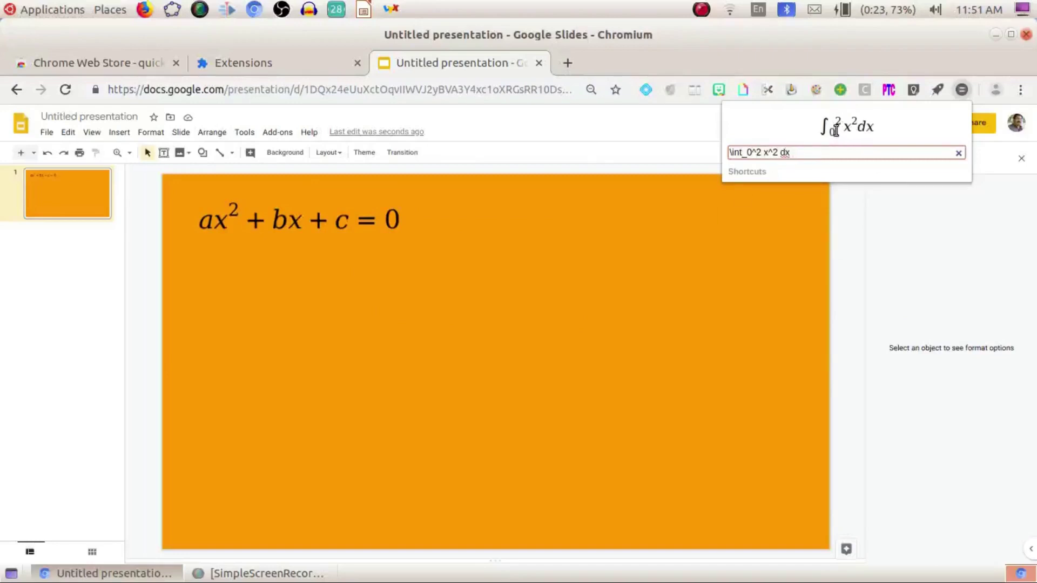
left_click_drag(834, 129, 400, 378)
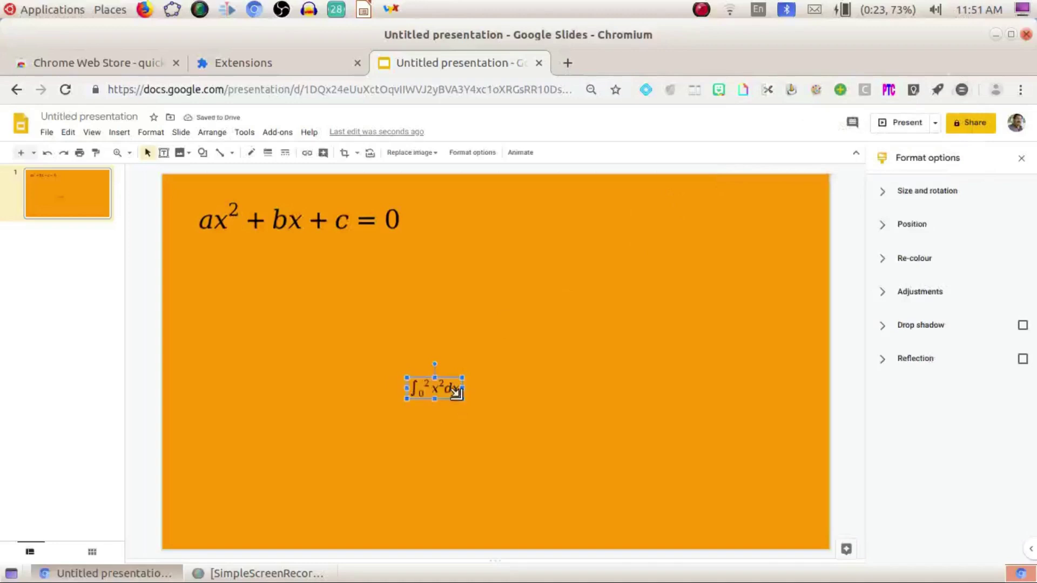
left_click_drag(477, 412, 524, 427)
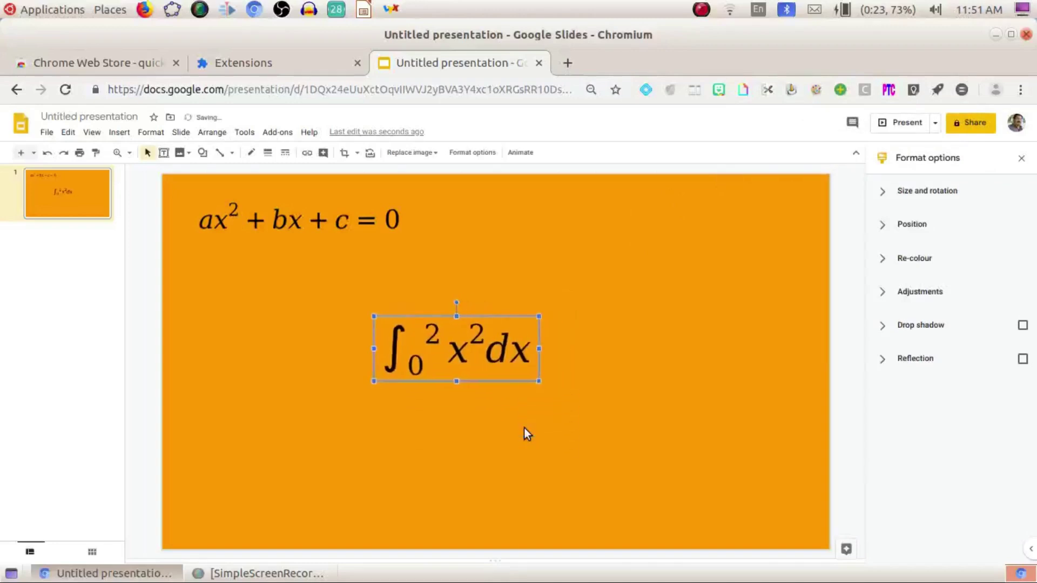
left_click(359, 354)
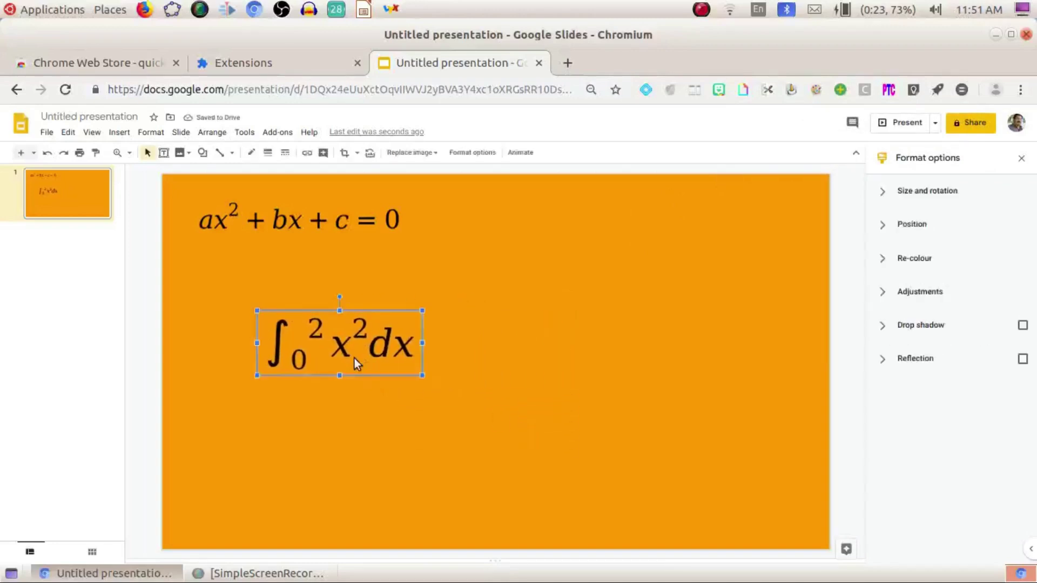
left_click(549, 334)
Enter theta in the editor, drag the θ image onto the slide and enlarge it.
left_click(962, 90)
left_click(872, 144)
type("inf")
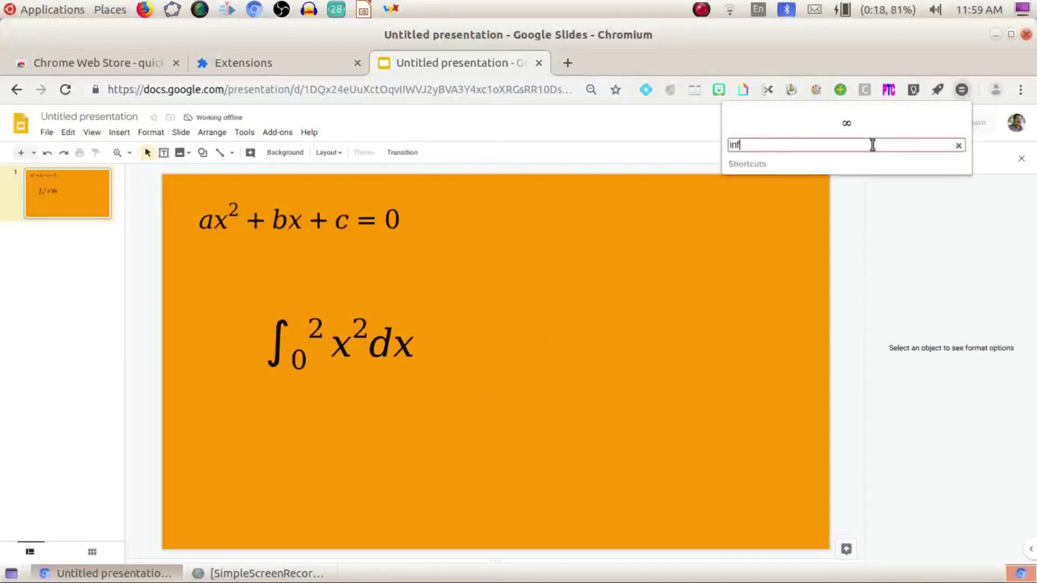
key("BackSpace")
key("BackSpace")
key("BackSpace")
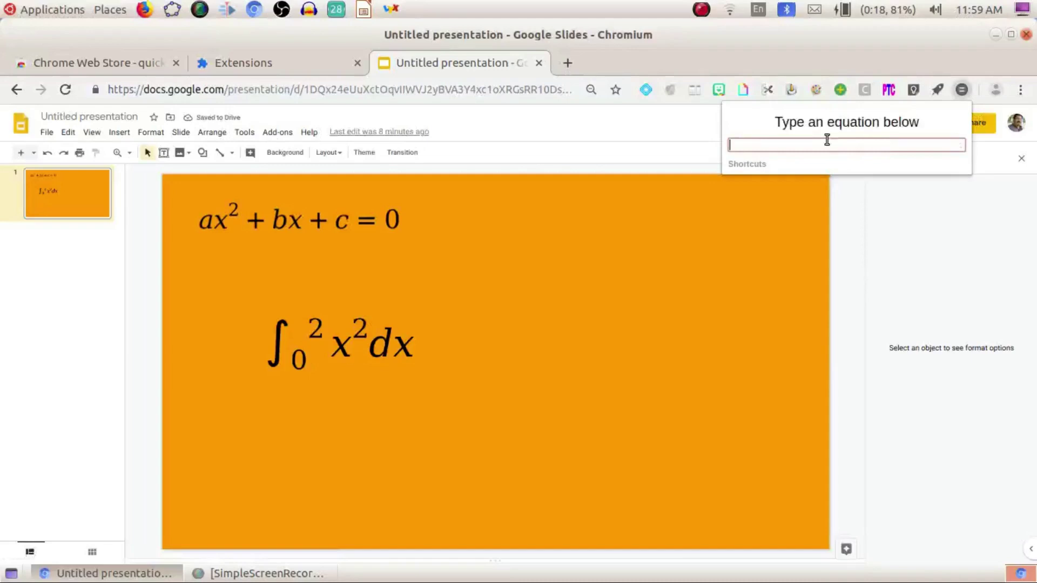
type("alp")
key("BackSpace")
key("BackSpace")
key("BackSpace")
type("theta")
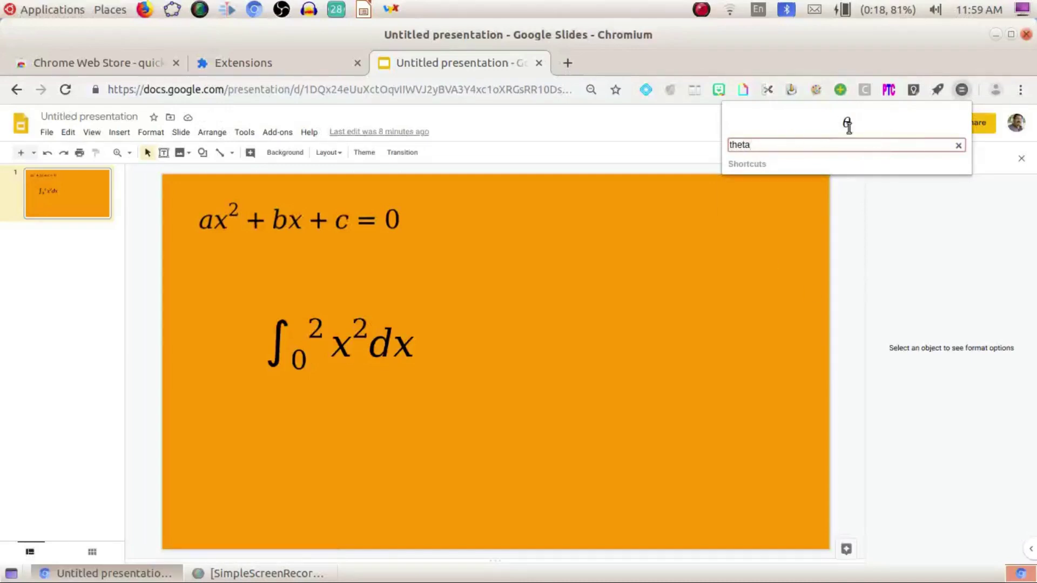
left_click_drag(846, 119, 624, 302)
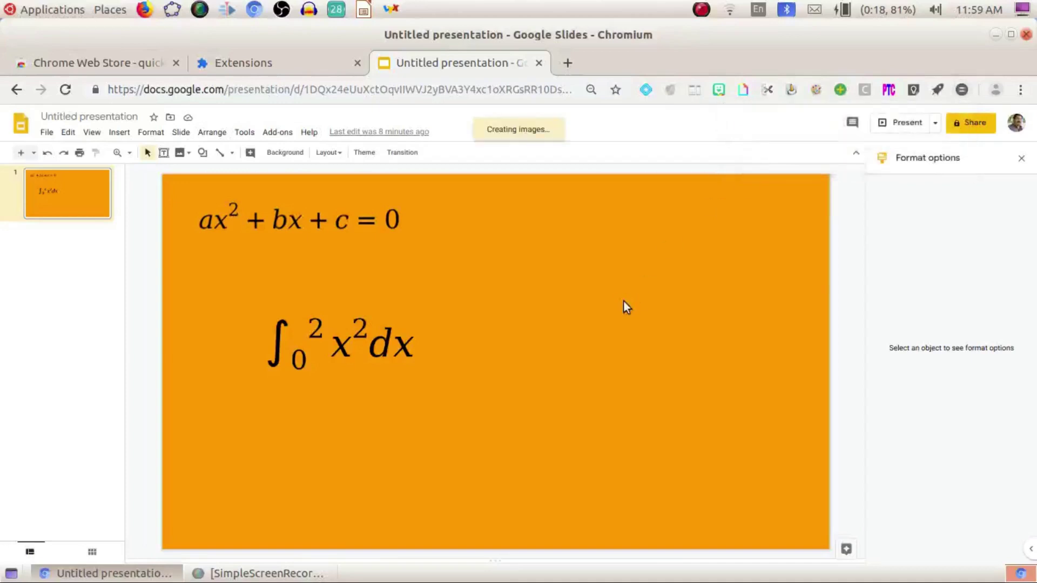
left_click_drag(639, 319, 691, 363)
left_click(695, 383)
left_click(658, 354)
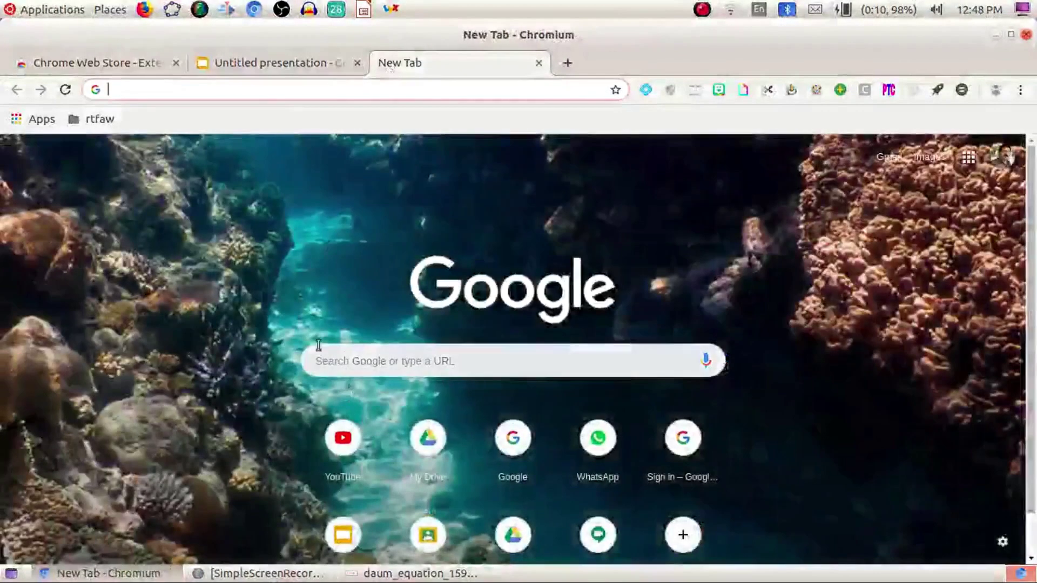
Search Google for the Daum equation editor and open its Chrome Web Store listing.
type("da")
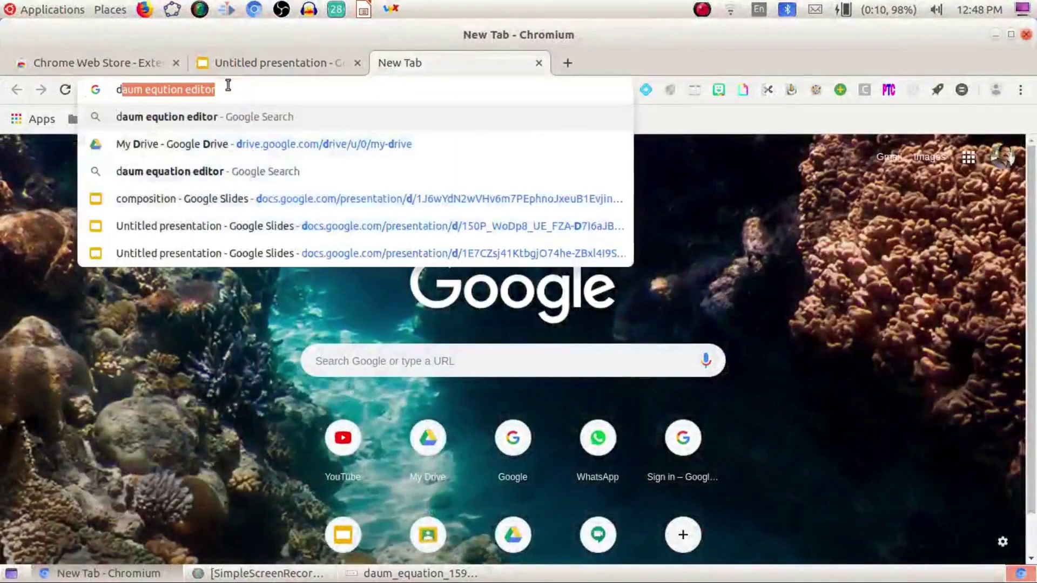
type("um")
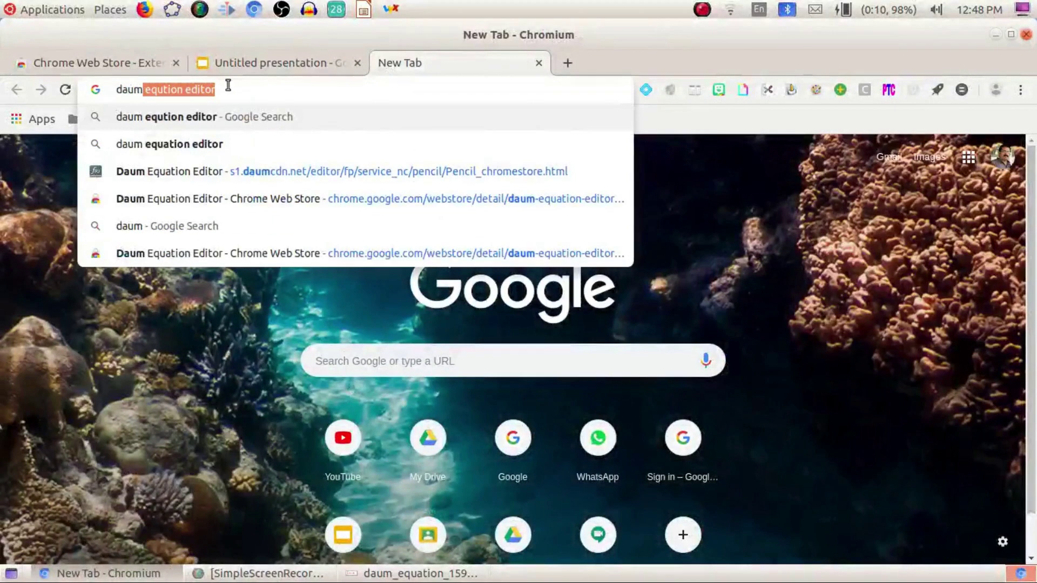
key("Return")
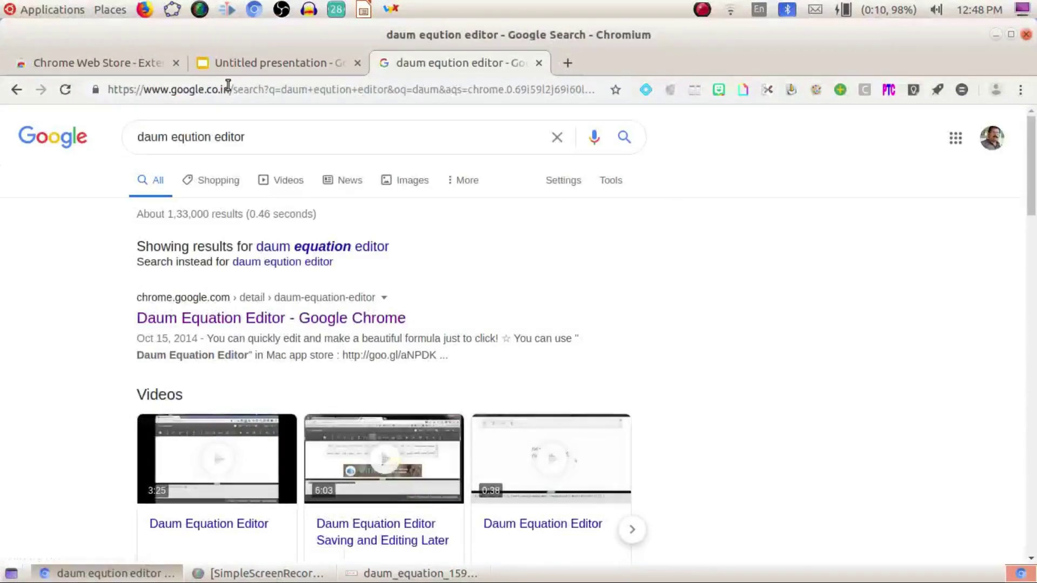
left_click(252, 319)
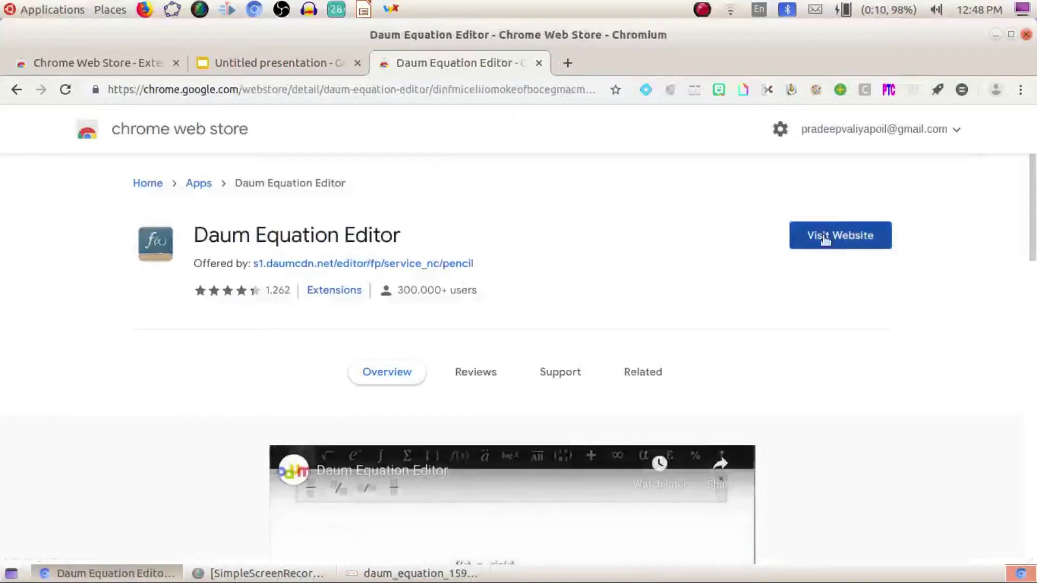
Open the editor website via Visit Website and close the ad over the equation area.
left_click(824, 237)
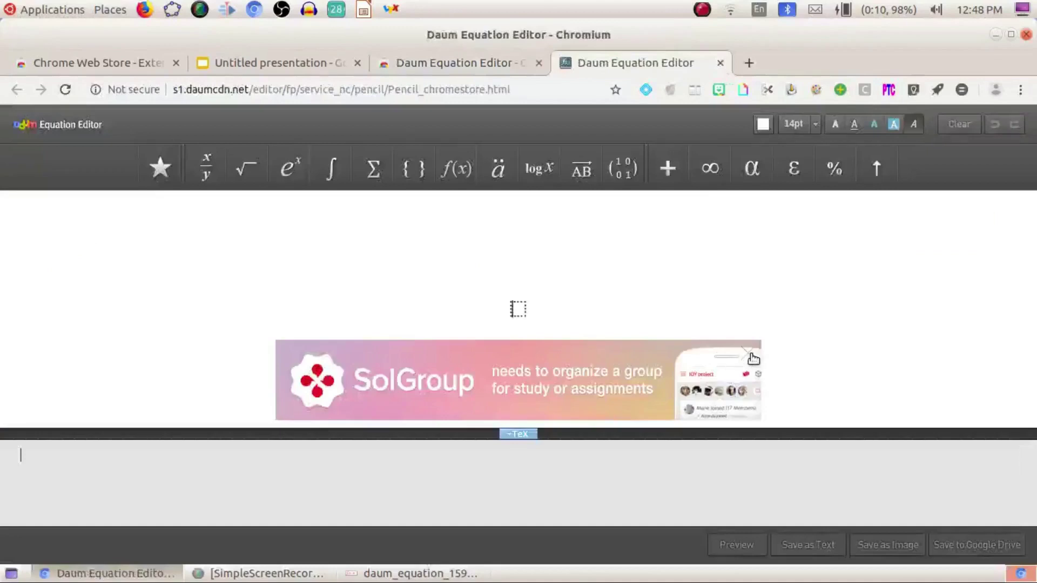
left_click(753, 358)
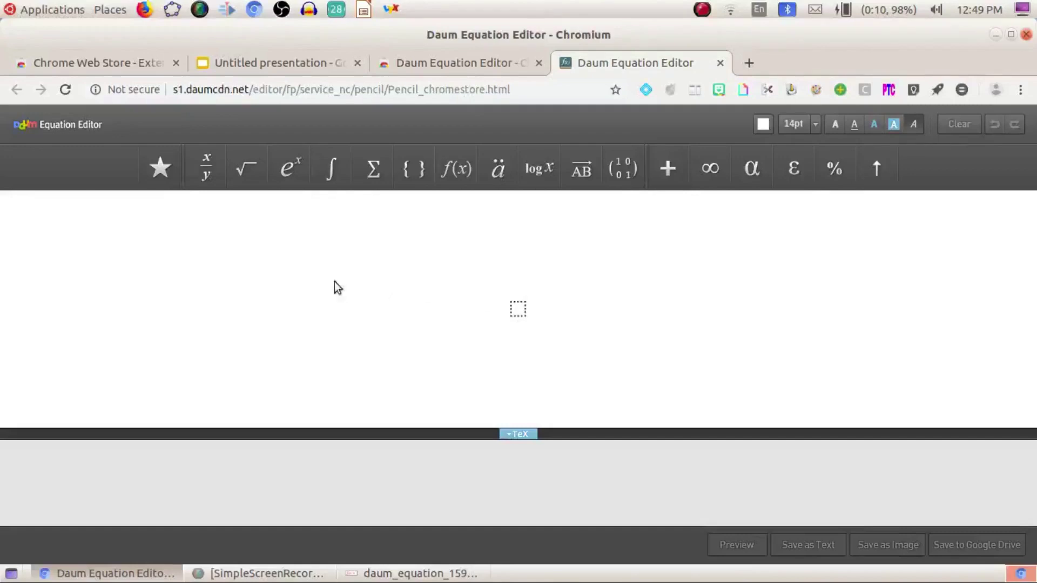
Write the fraction x over y, then delete it.
left_click(204, 216)
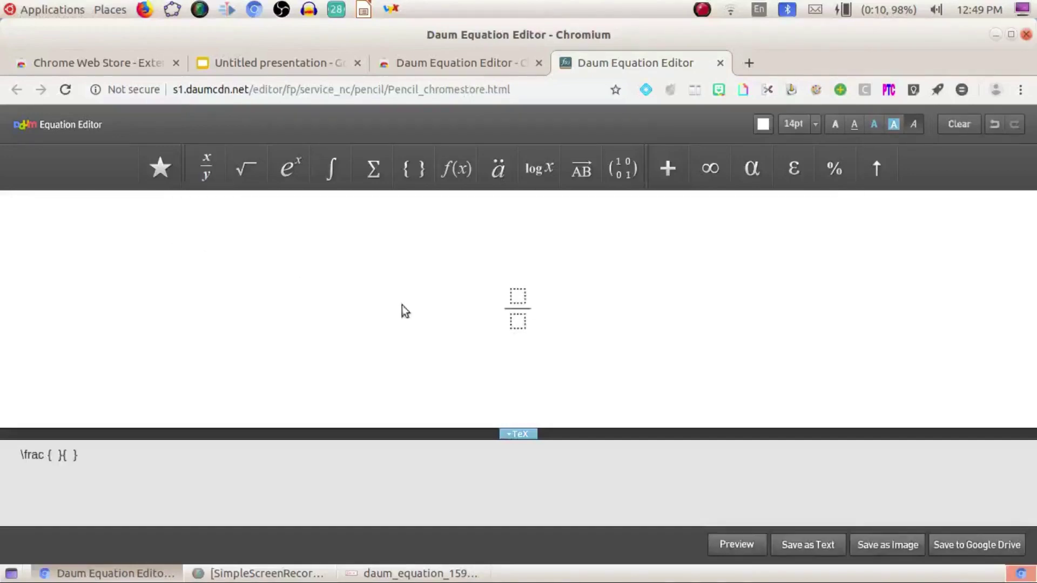
type("x")
key("Tab")
type("y")
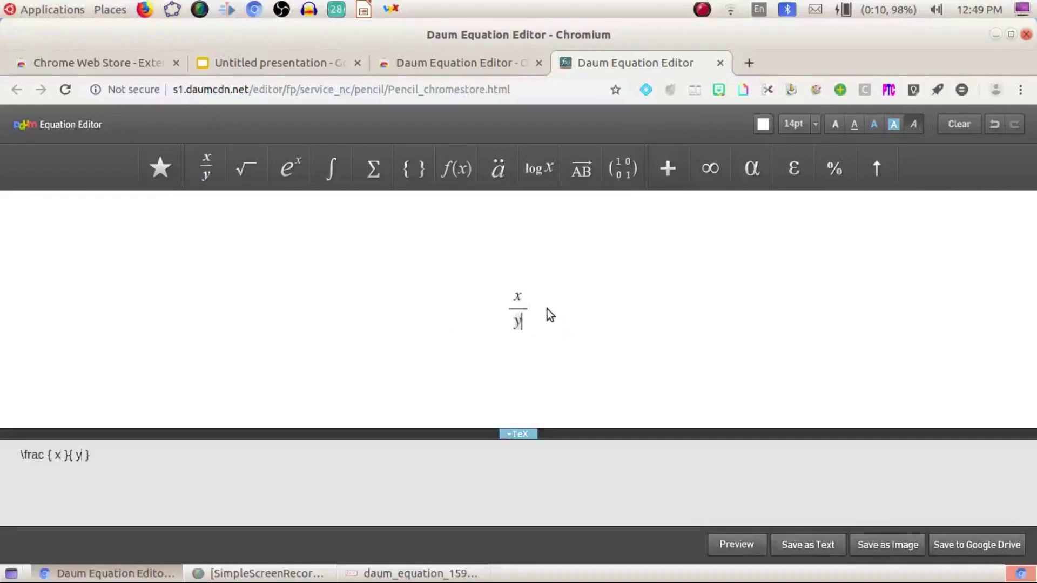
key("ctrl+a")
key("BackSpace")
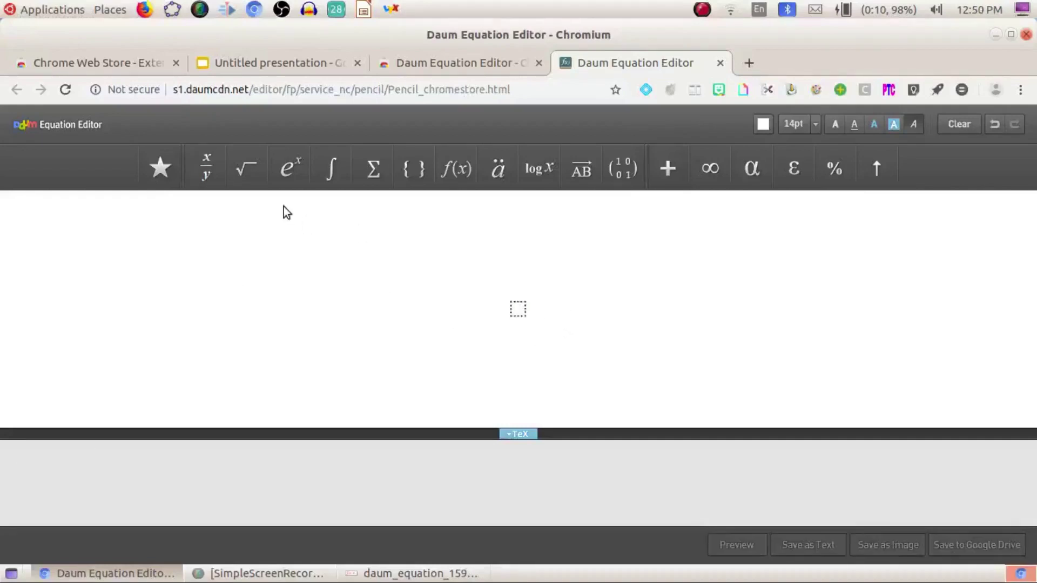
Write the cube root of x using the root-with-degree template, then delete it.
left_click(247, 183)
left_click(252, 222)
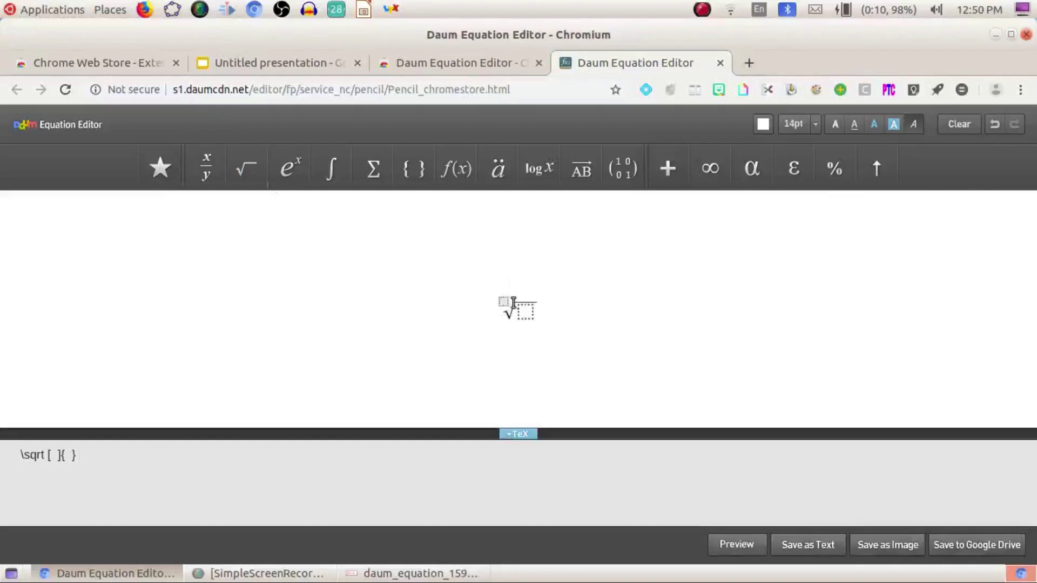
type("3")
key("Tab")
type("x")
key("ctrl+a")
key("BackSpace")
left_click(289, 168)
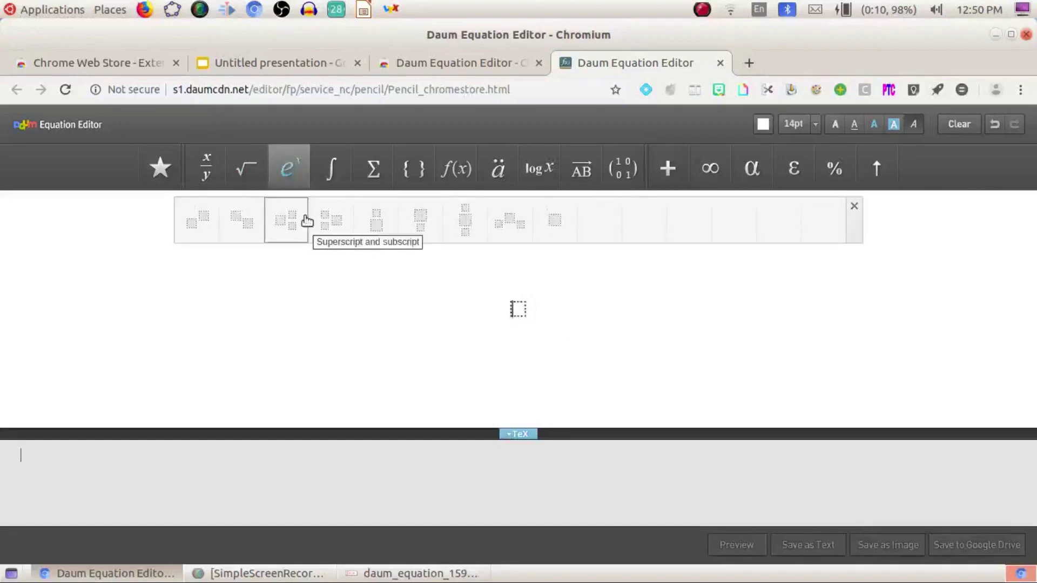
Build a₁² + a₂² + …… from two subscript-superscript templates, fixing a wrong index and template.
left_click(307, 222)
type("a}_{")
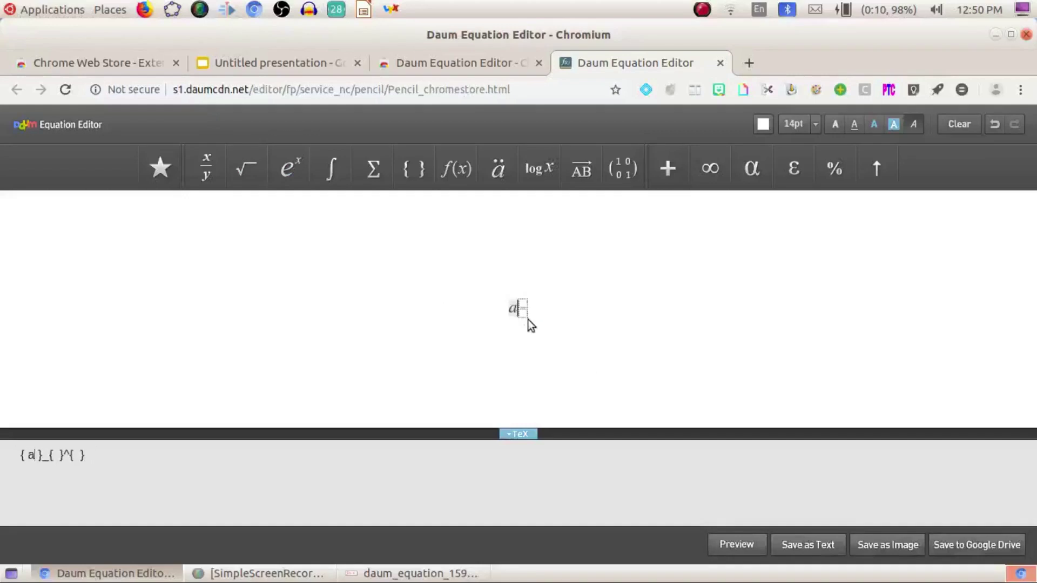
type("2")
key("ctrl+z")
type("1")
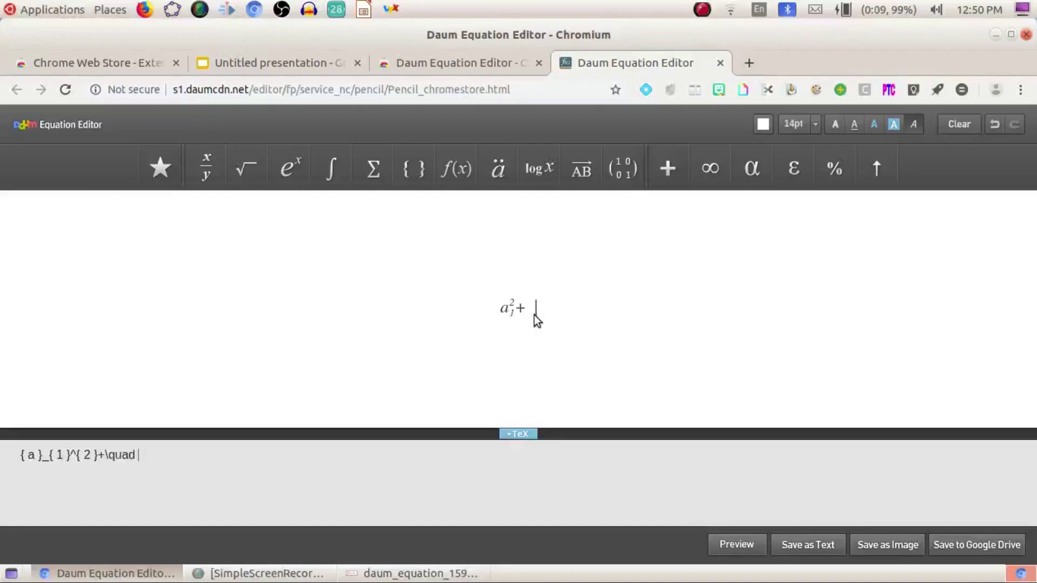
left_click(289, 167)
left_click(339, 222)
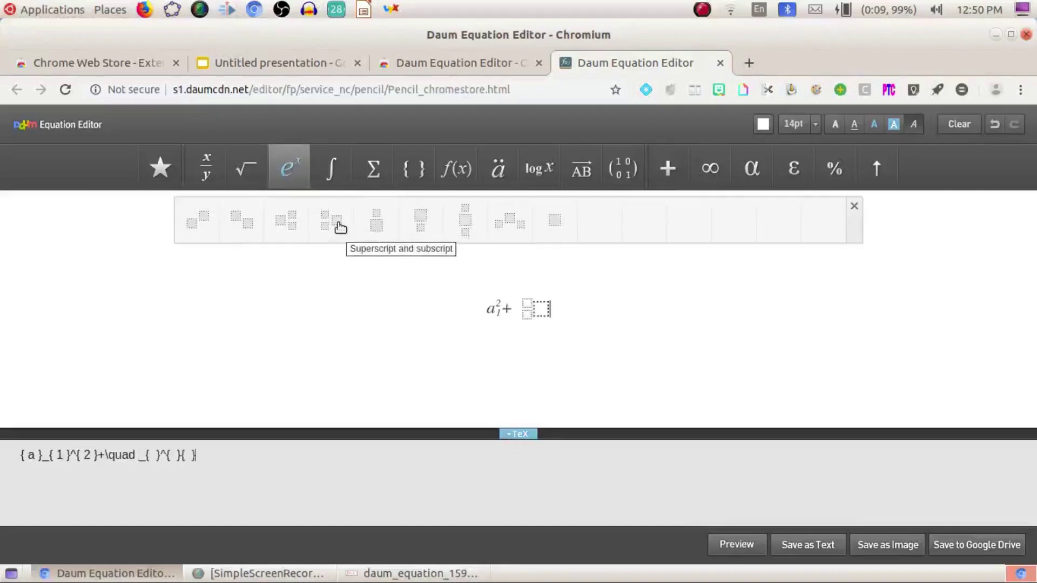
key("ctrl+z")
left_click(289, 168)
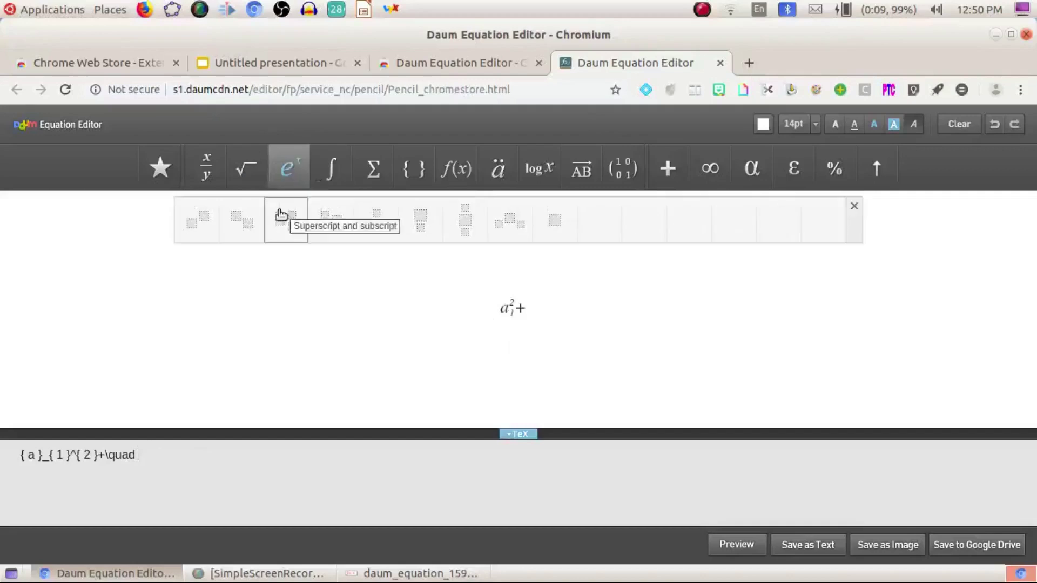
left_click(285, 223)
type("a }_{ }^{")
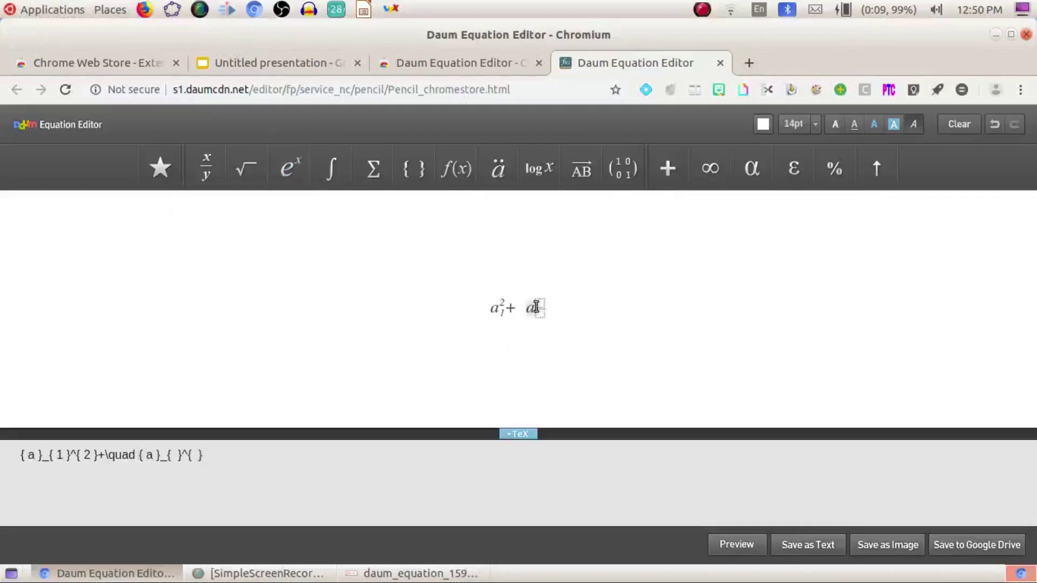
type("2 ")
type("2 ")
type("+........")
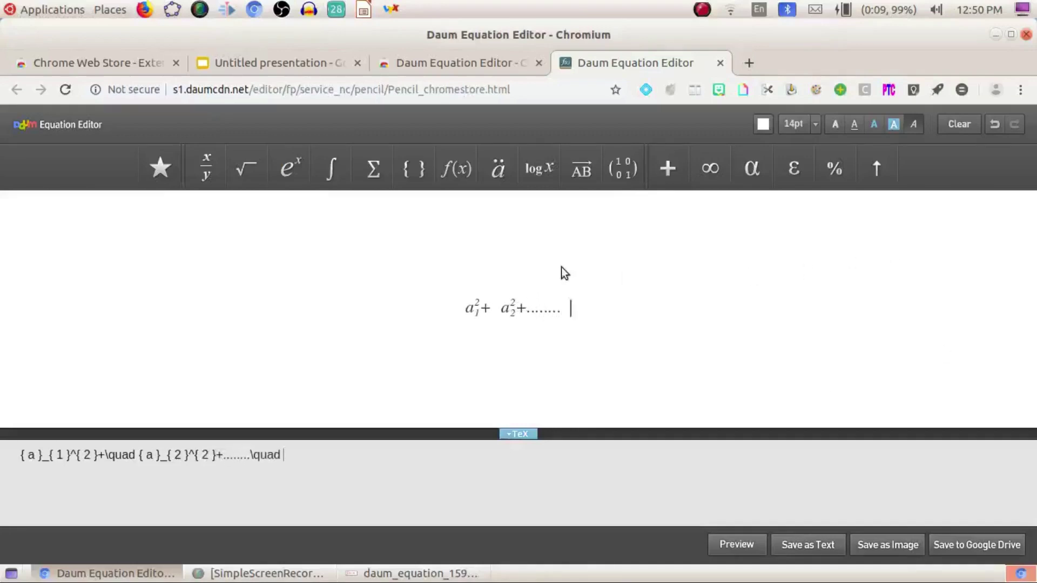
Clear the series and enter a definite integral from z to b of f(x) dx.
left_click_drag(458, 312, 572, 316)
key("BackSpace")
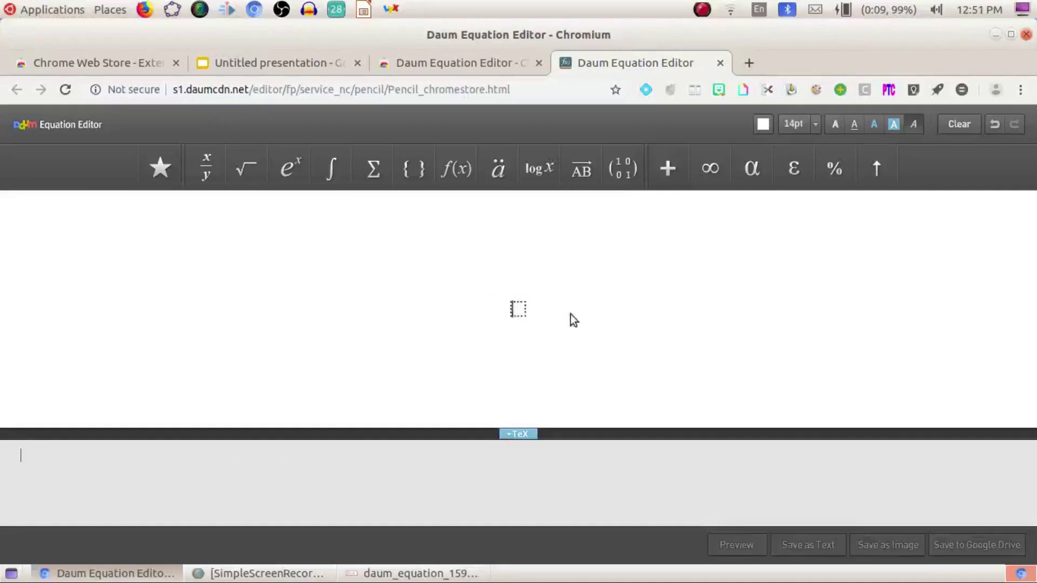
left_click(330, 168)
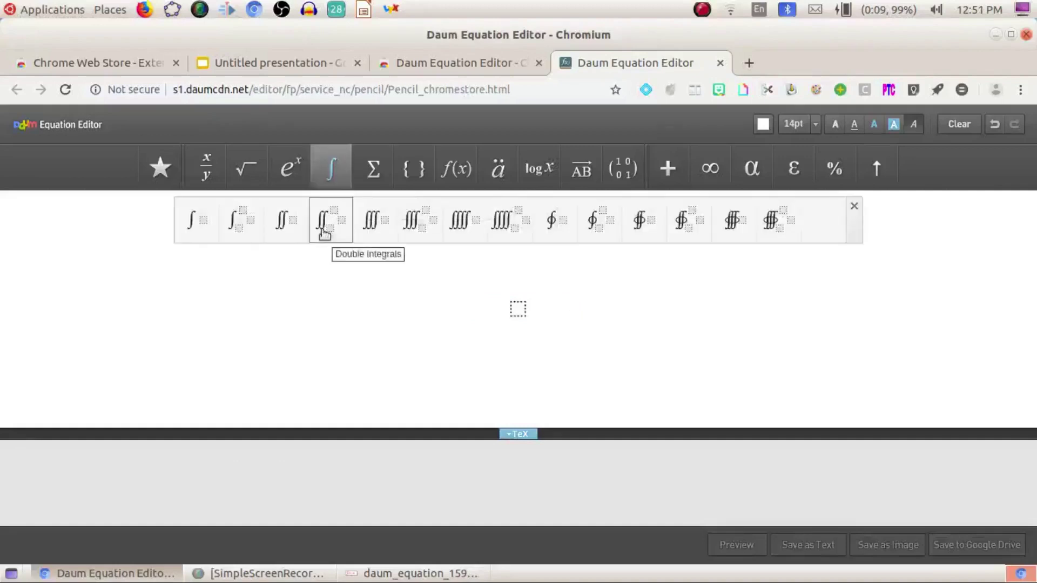
left_click(241, 225)
type("z}^{ }{ }")
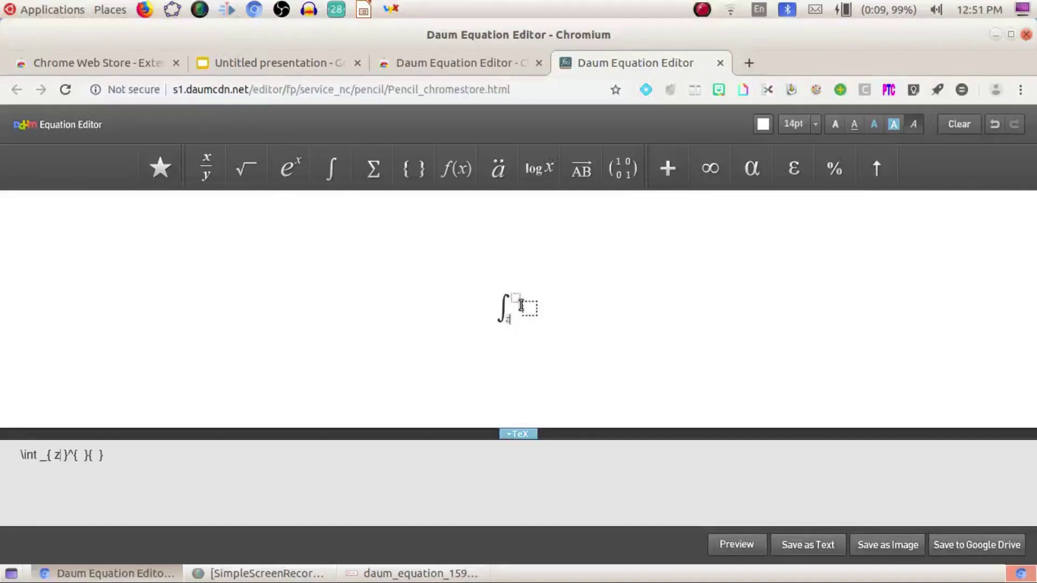
left_click(515, 297)
type("b")
left_click(531, 310)
type("f9x0")
key("BackSpace")
key("BackSpace")
key("BackSpace")
key("BackSpace")
type("(x) dx")
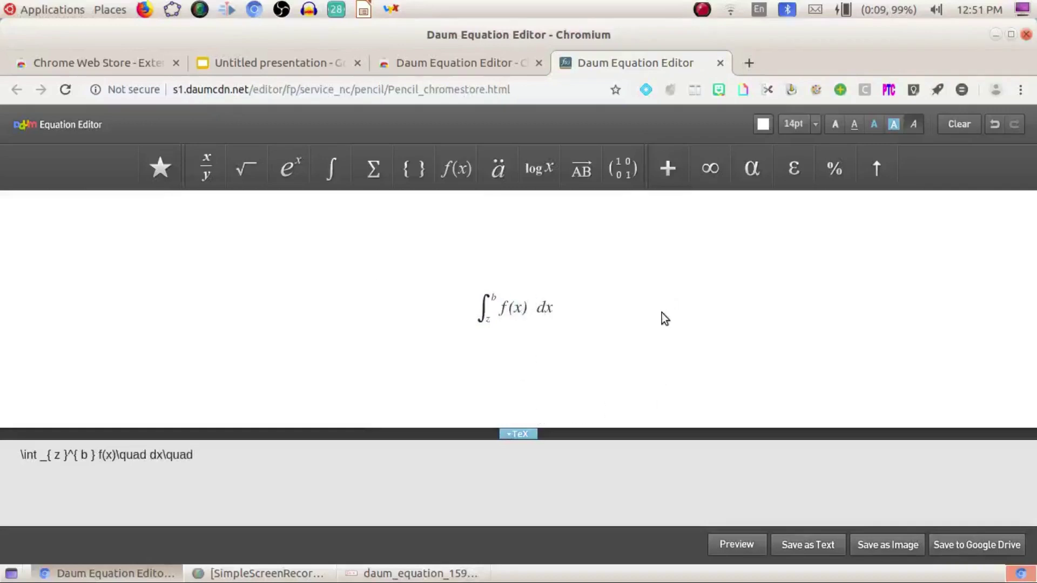
key("BackSpace")
Clear the integral and insert sine with exponent -1 from the function templates.
key("ctrl+a")
key("BackSpace")
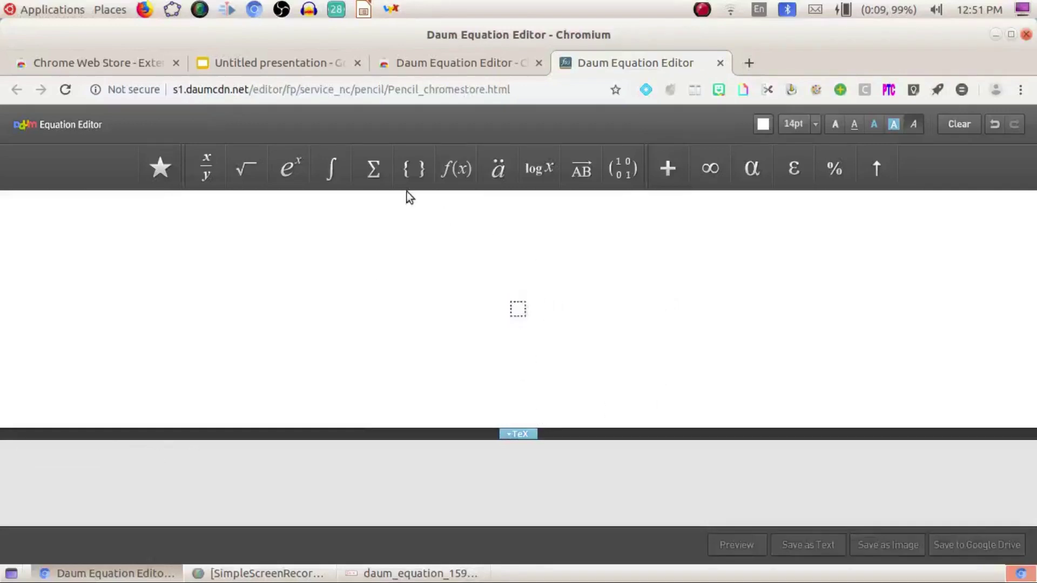
left_click(365, 176)
left_click(449, 183)
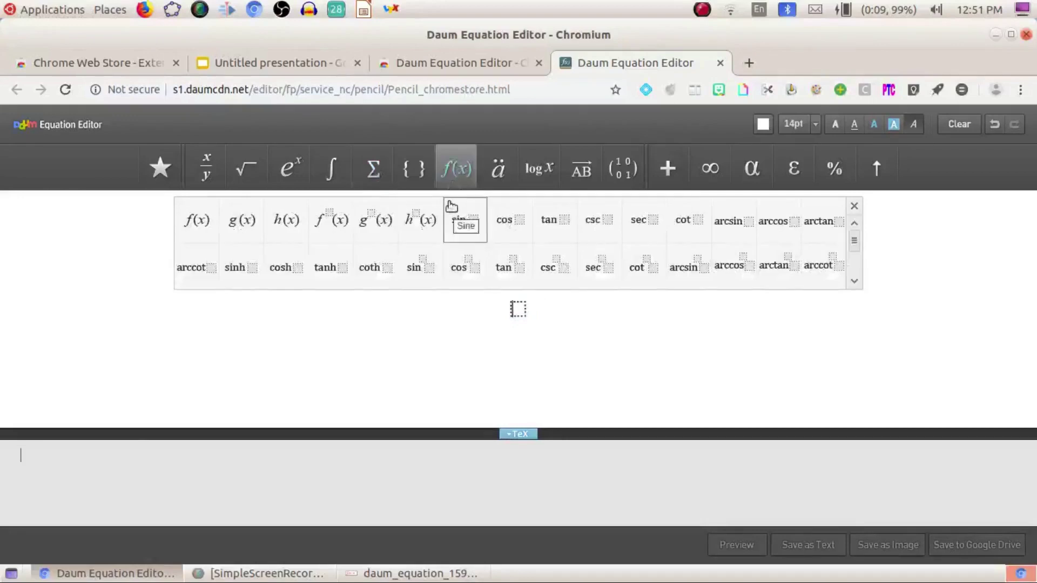
left_click(510, 180)
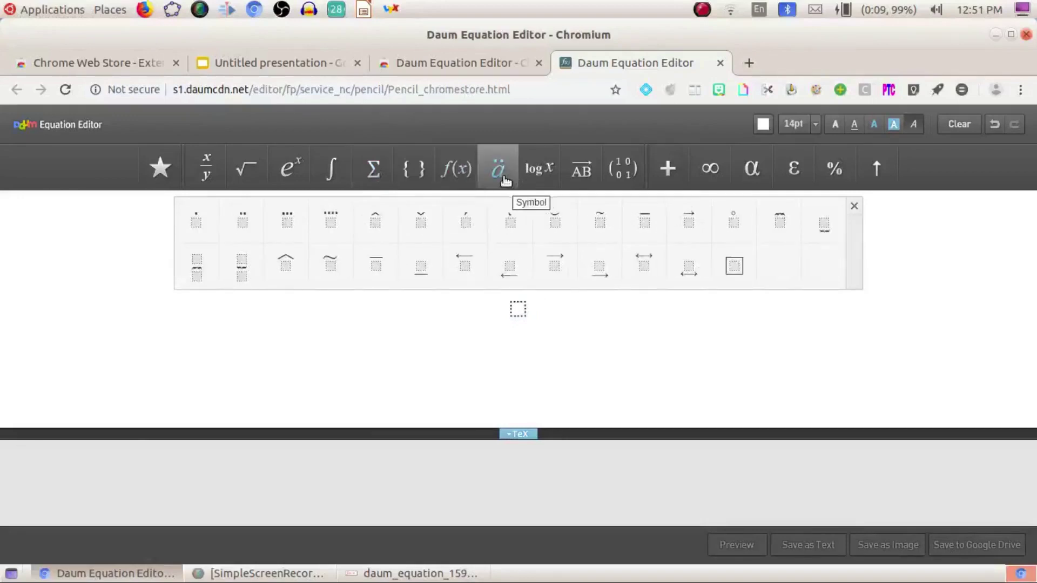
left_click(456, 180)
left_click(475, 180)
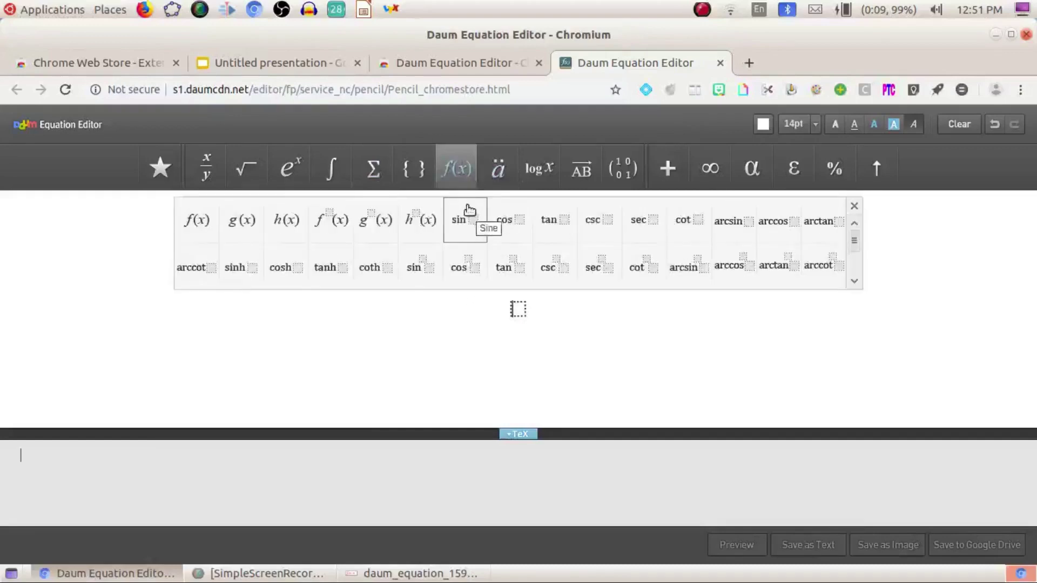
left_click(425, 281)
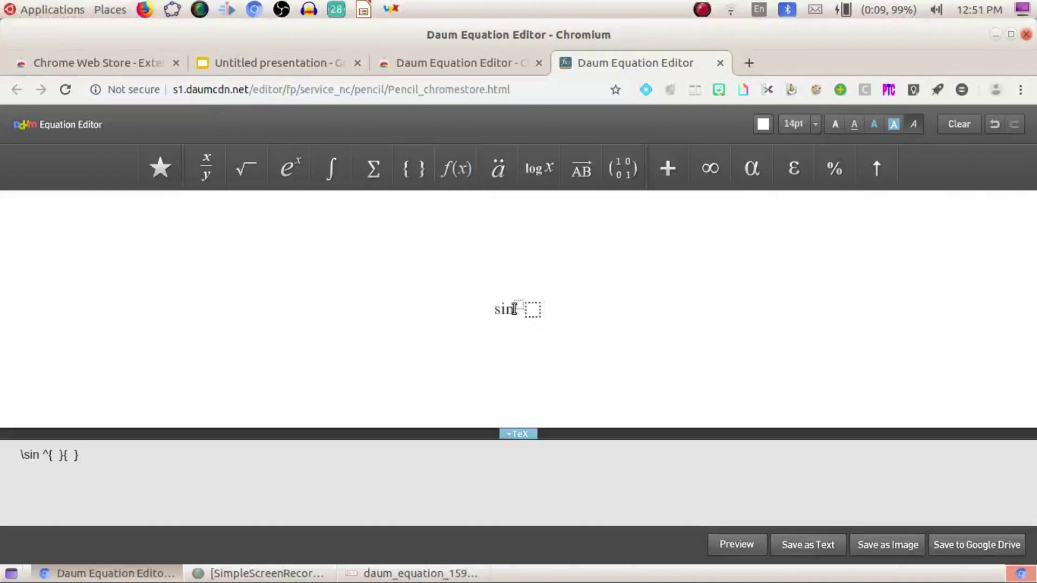
left_click(517, 307)
type("-1")
left_click(538, 308)
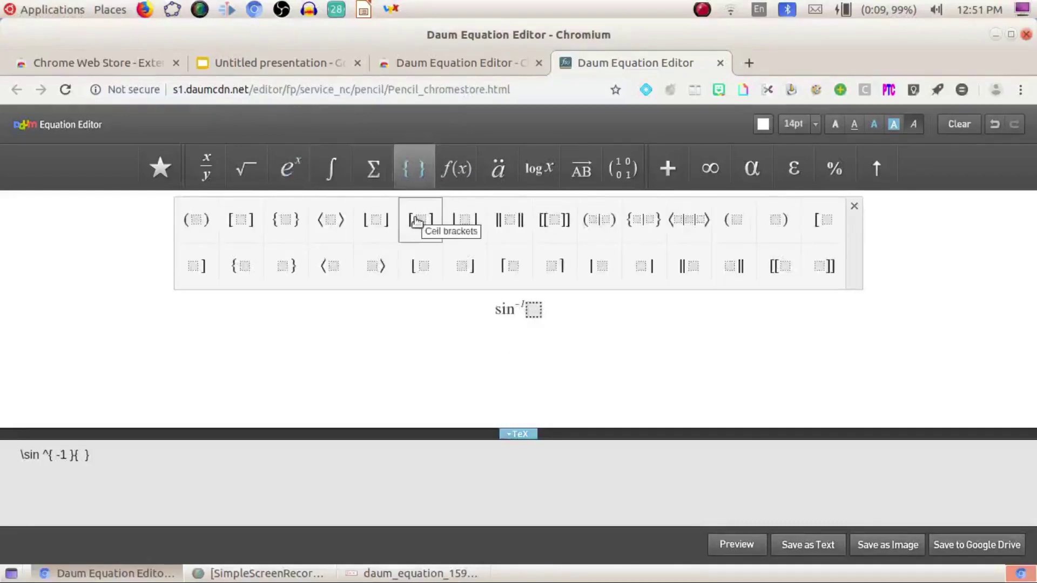
Fill the sine argument with the parenthesized fraction 2x over 1+x².
left_click(208, 223)
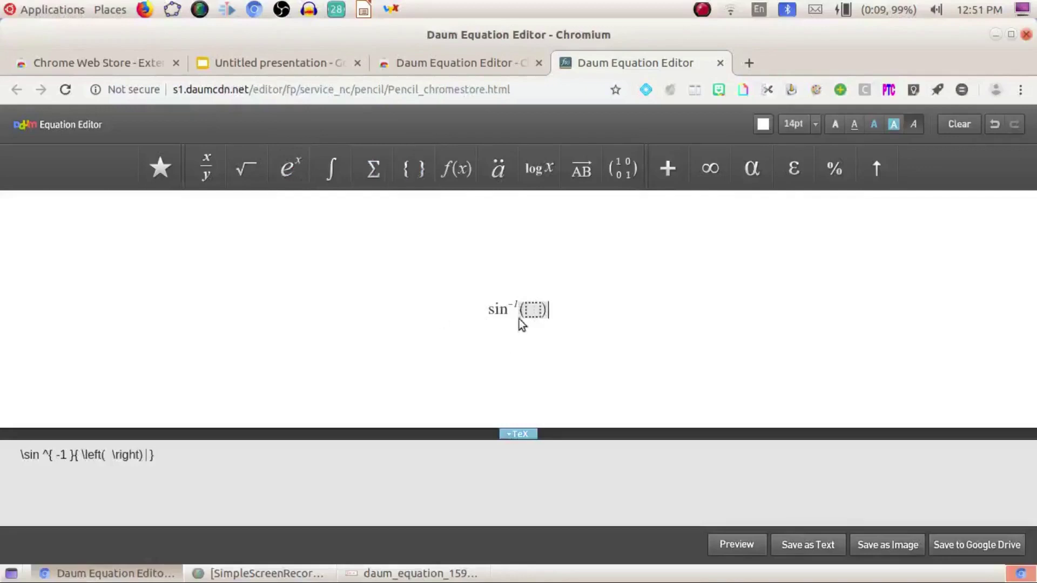
mouse_move(206, 168)
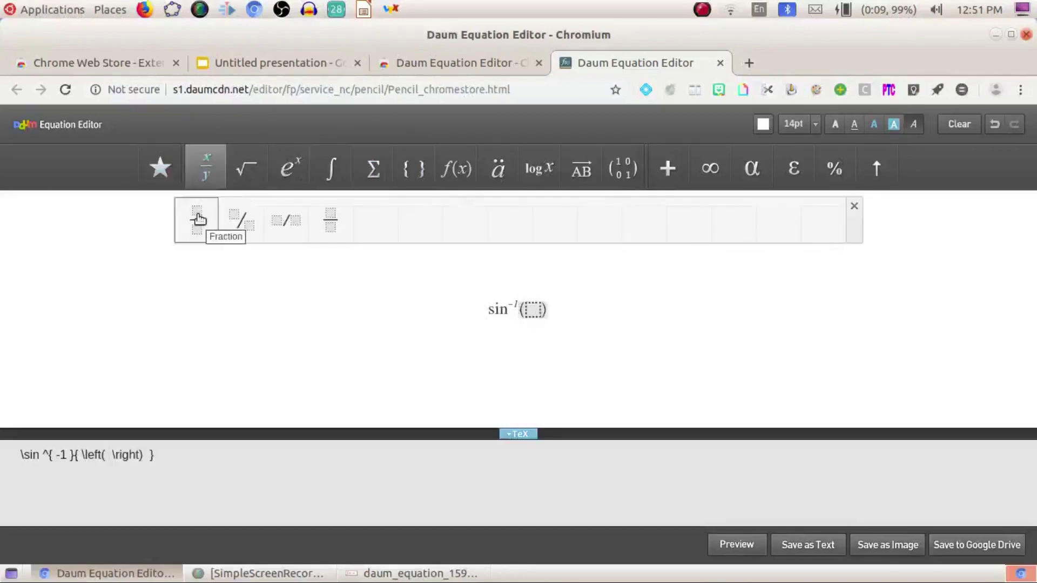
left_click(201, 219)
left_click(534, 295)
type("2x }{ } \\")
left_click(534, 323)
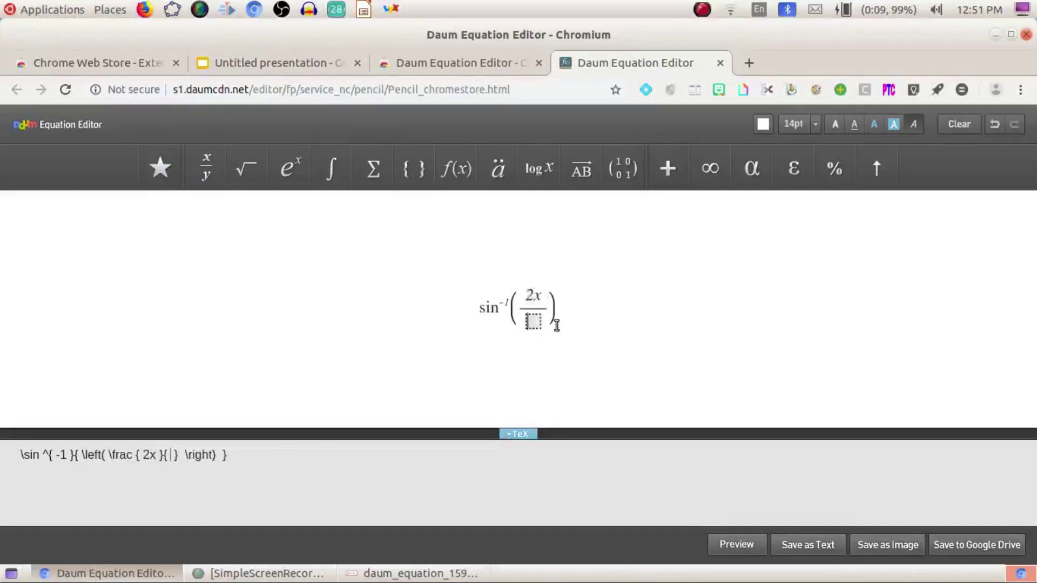
type("+")
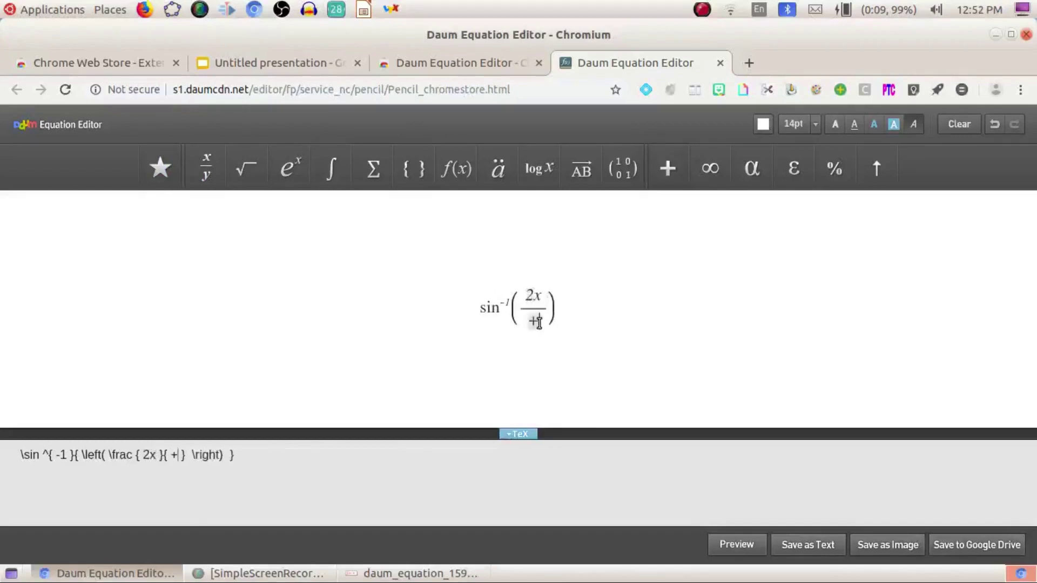
key("BackSpace")
type("1+")
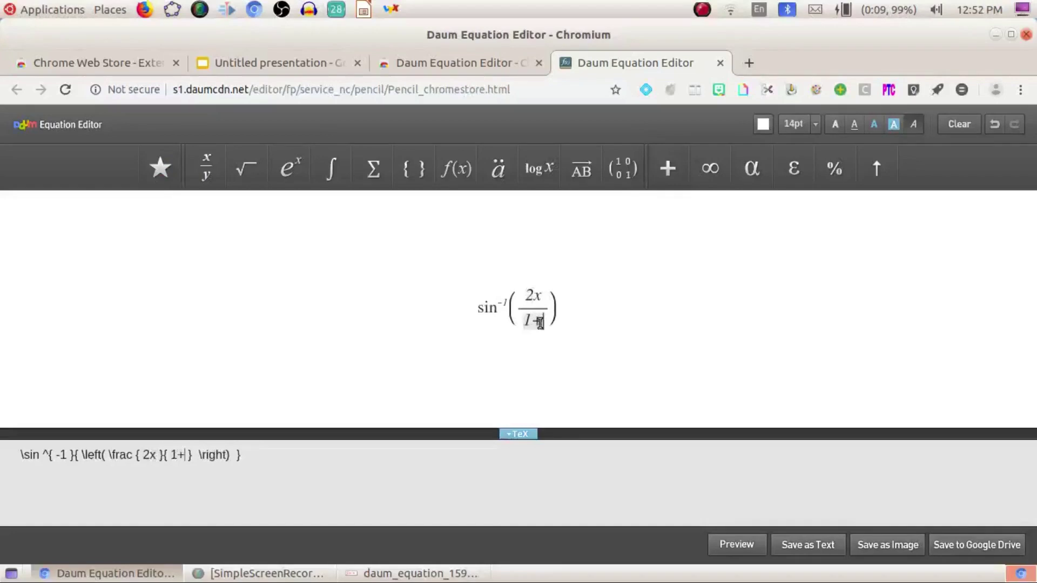
mouse_move(287, 168)
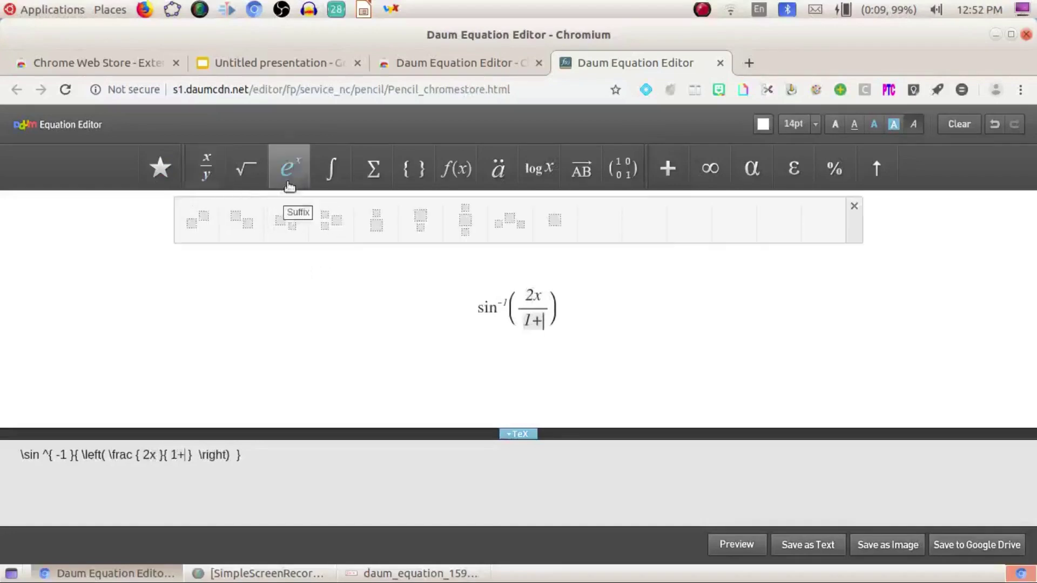
left_click(204, 222)
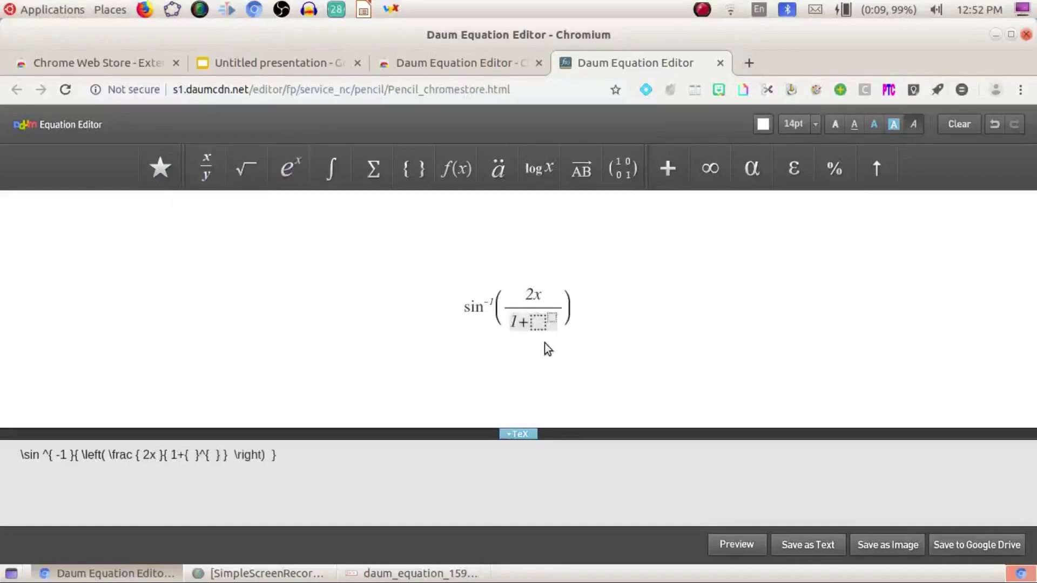
left_click(545, 322)
type("x")
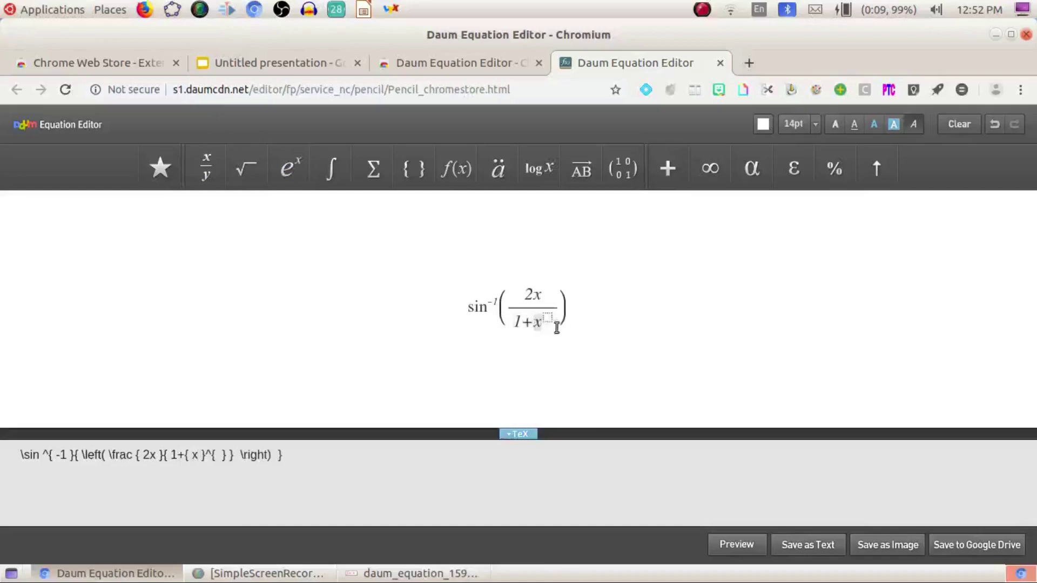
left_click(550, 323)
left_click(551, 319)
type("2")
left_click(604, 314)
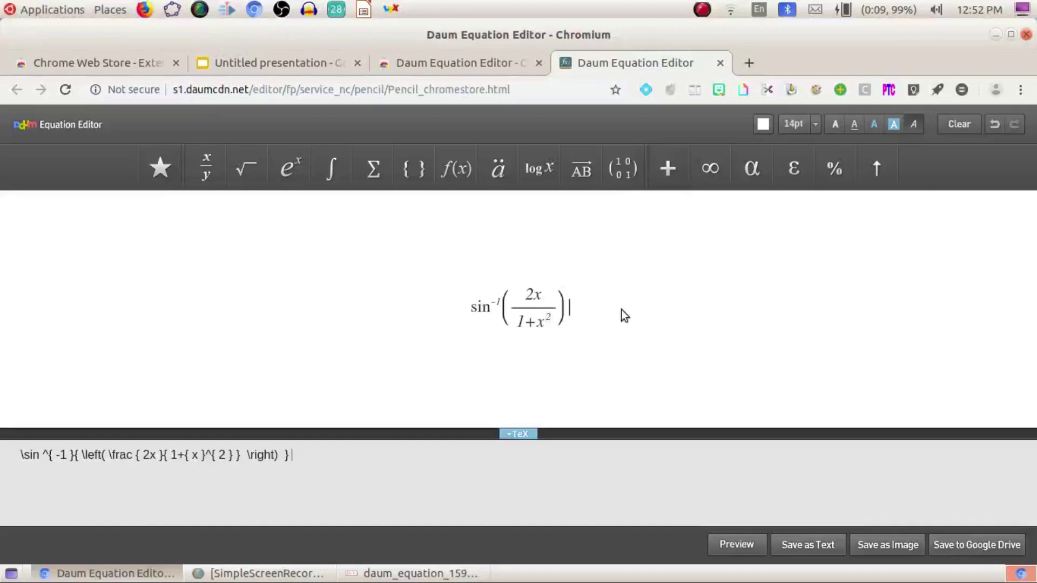
Add a wide \quad gap after the inverse-sine expression.
type(" \\quad")
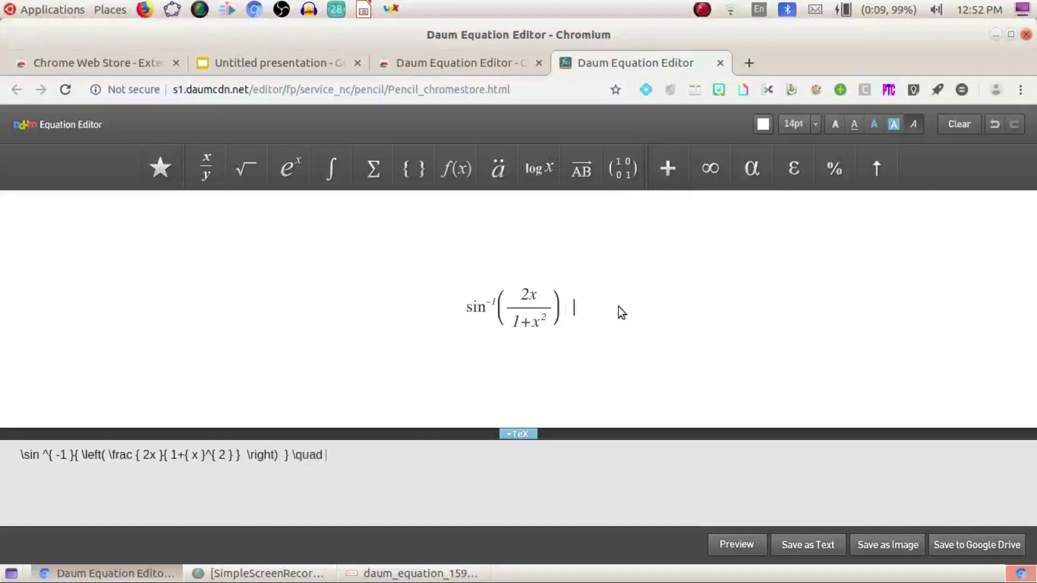
key("space")
key("space")
key("space")
key("space")
key("space")
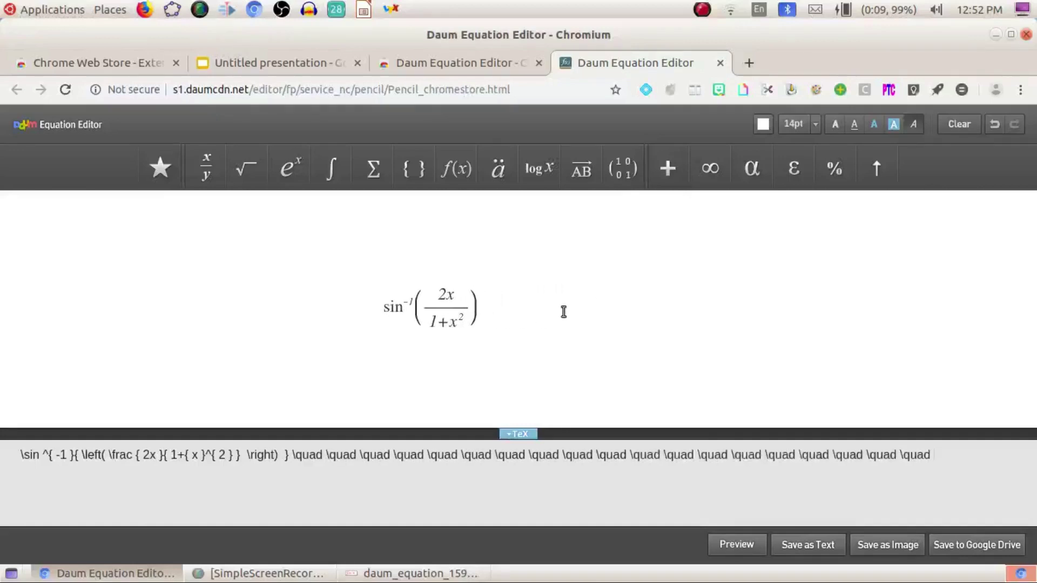
key("space")
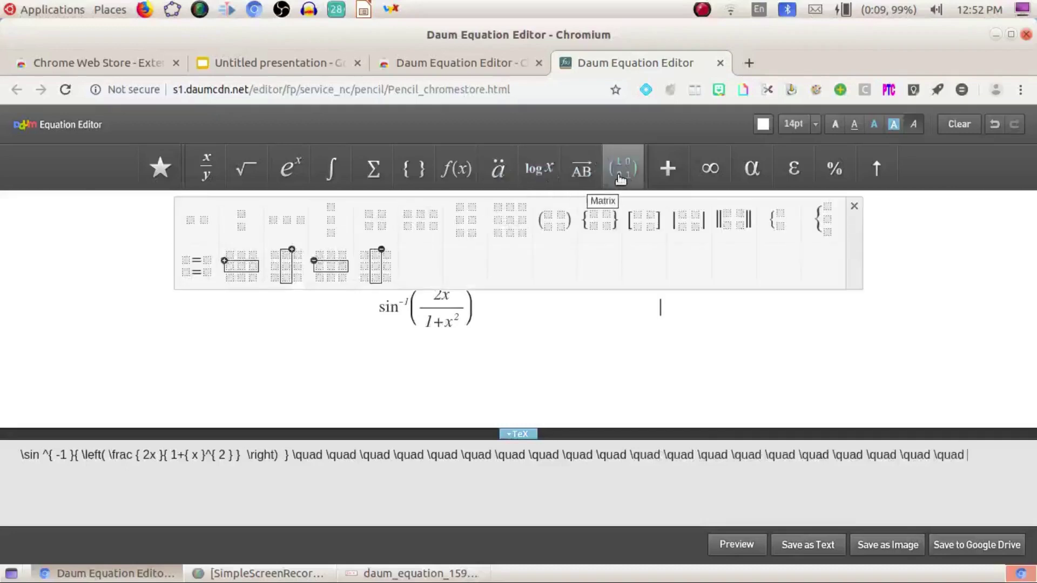
mouse_move(622, 168)
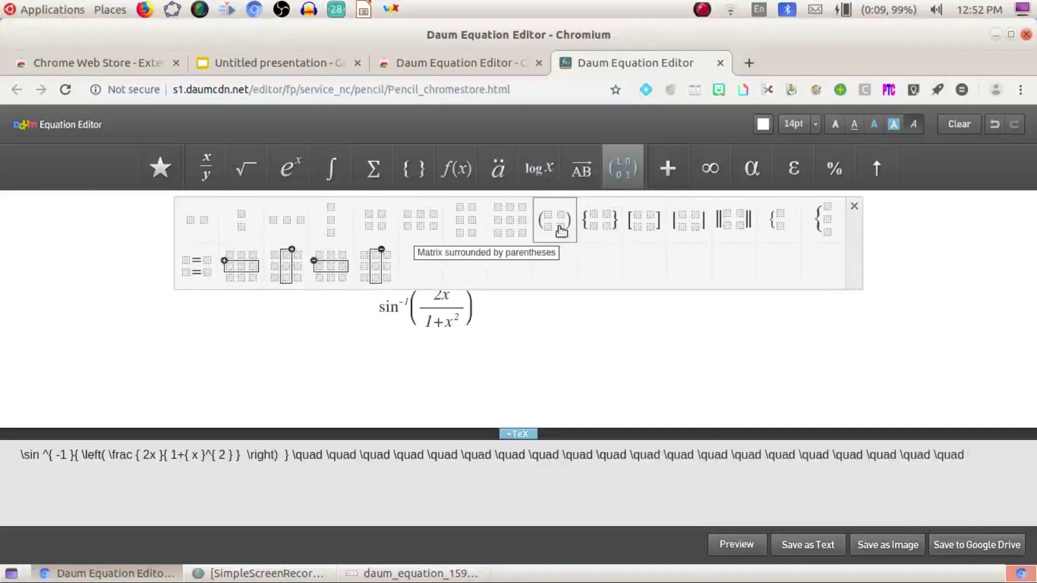
Insert an empty 2×2 square-bracket matrix followed by the text 3x4.
left_click(637, 220)
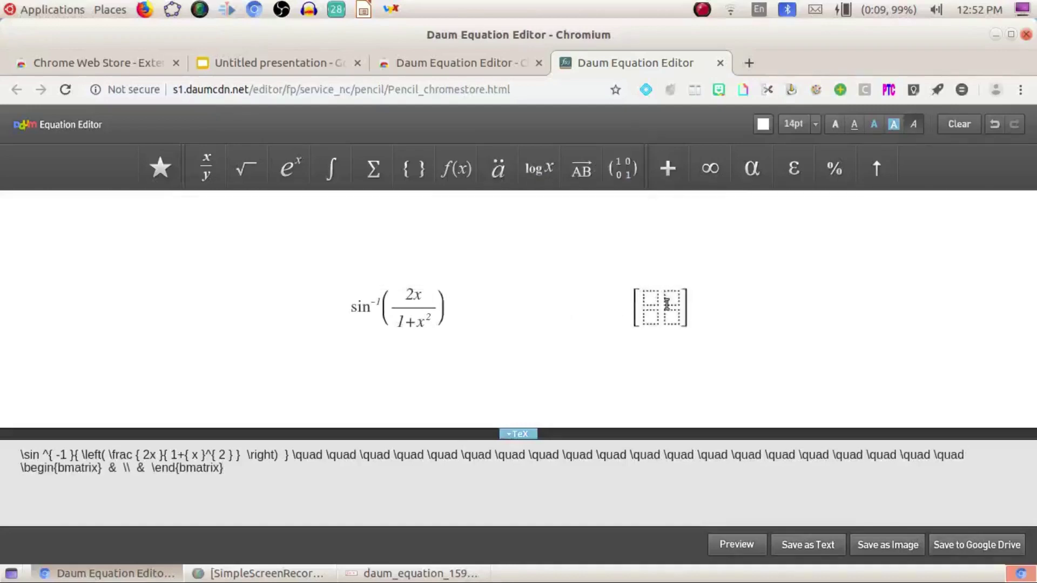
left_click(684, 302)
type("3")
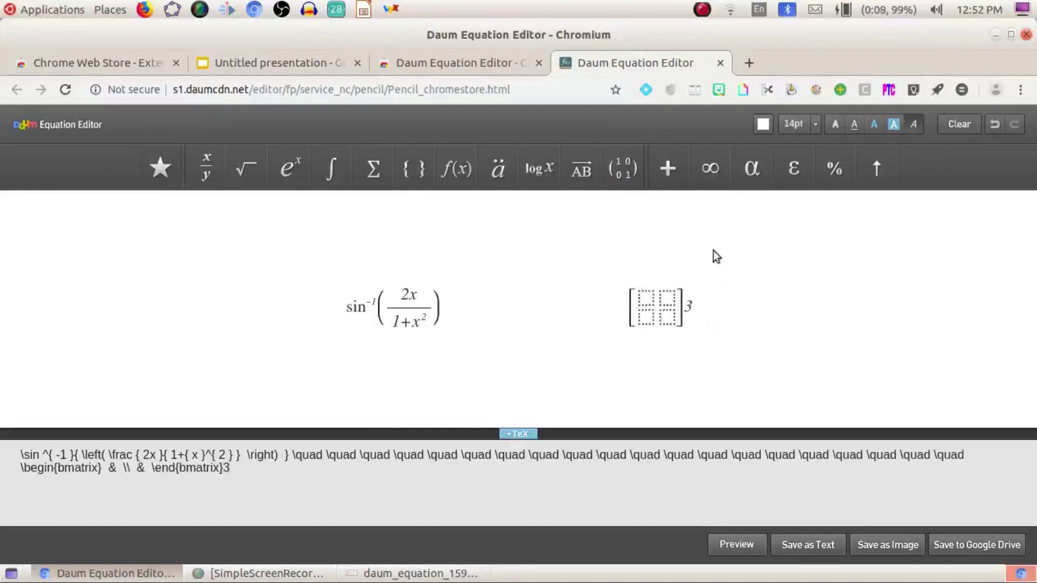
type("x4")
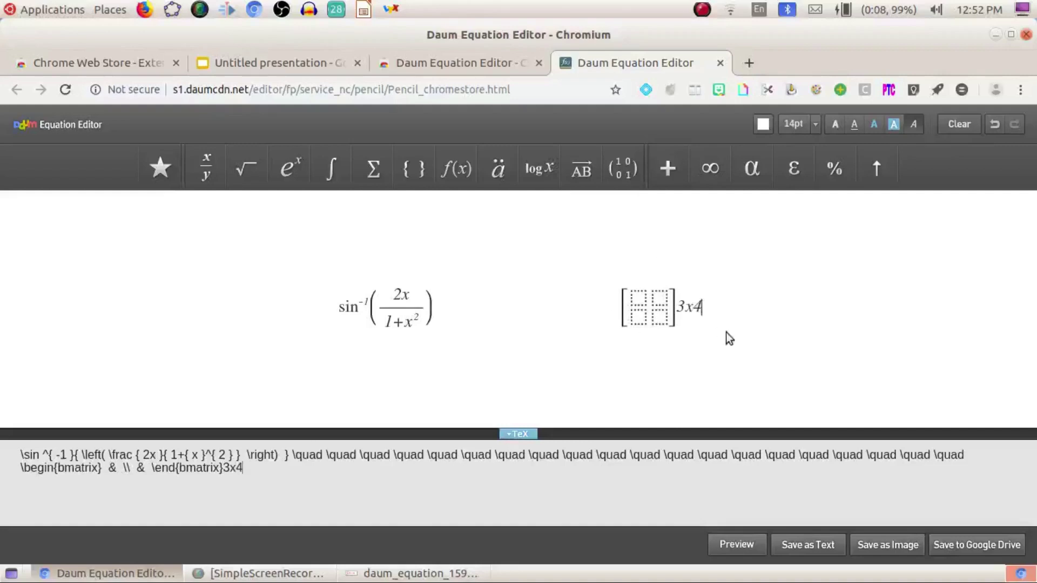
Add a third row to the bracketed matrix from the matrix options.
left_click(678, 289)
left_click(624, 169)
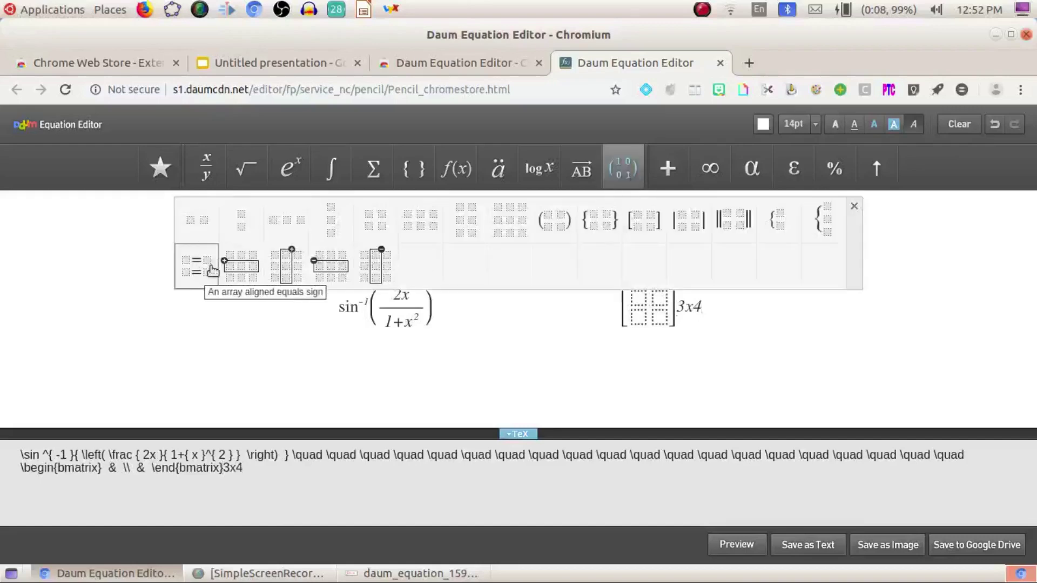
left_click(240, 274)
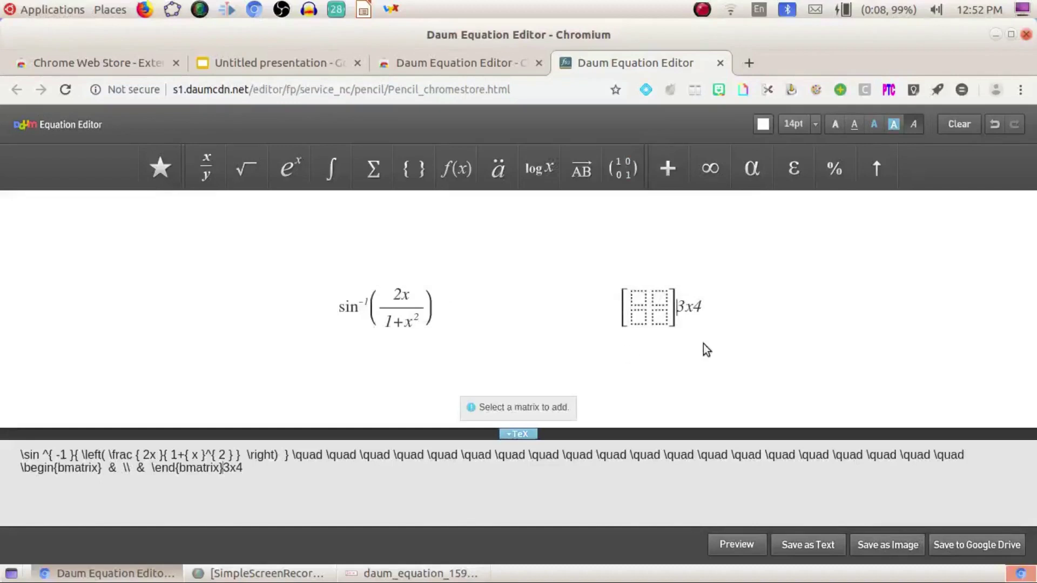
left_click(645, 304)
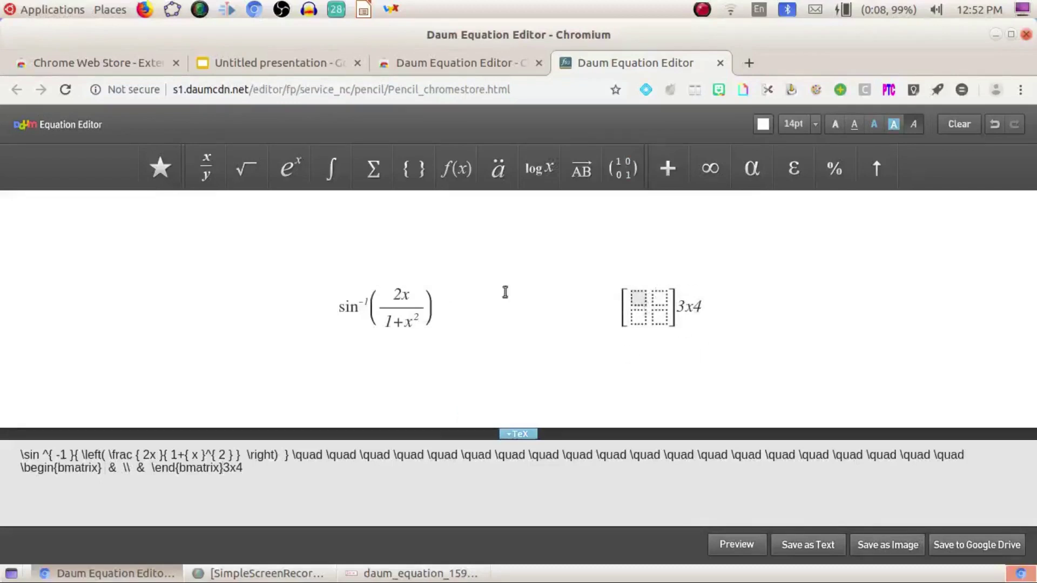
left_click(582, 169)
left_click(623, 168)
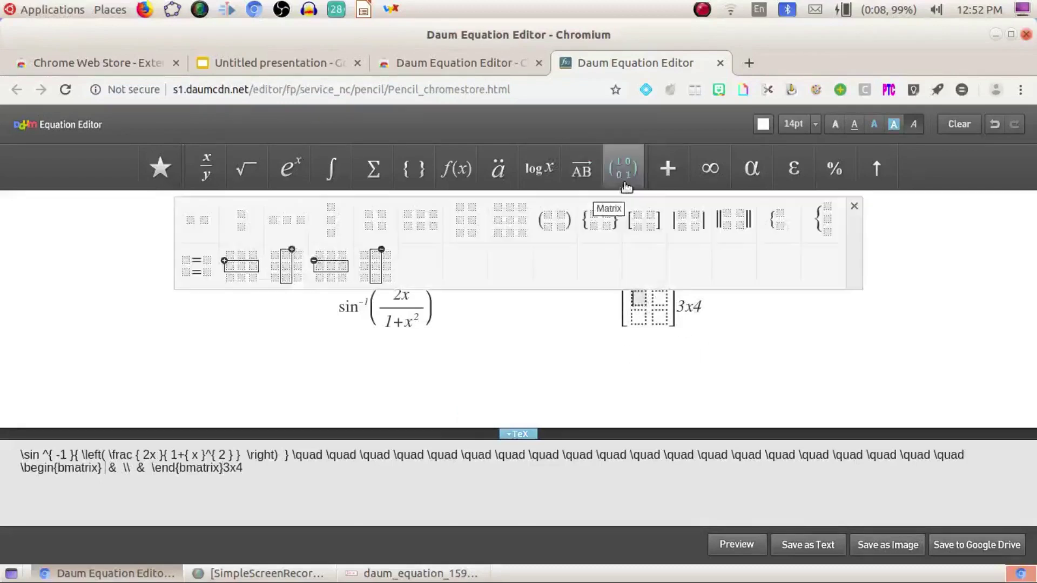
left_click(258, 274)
left_click(707, 301)
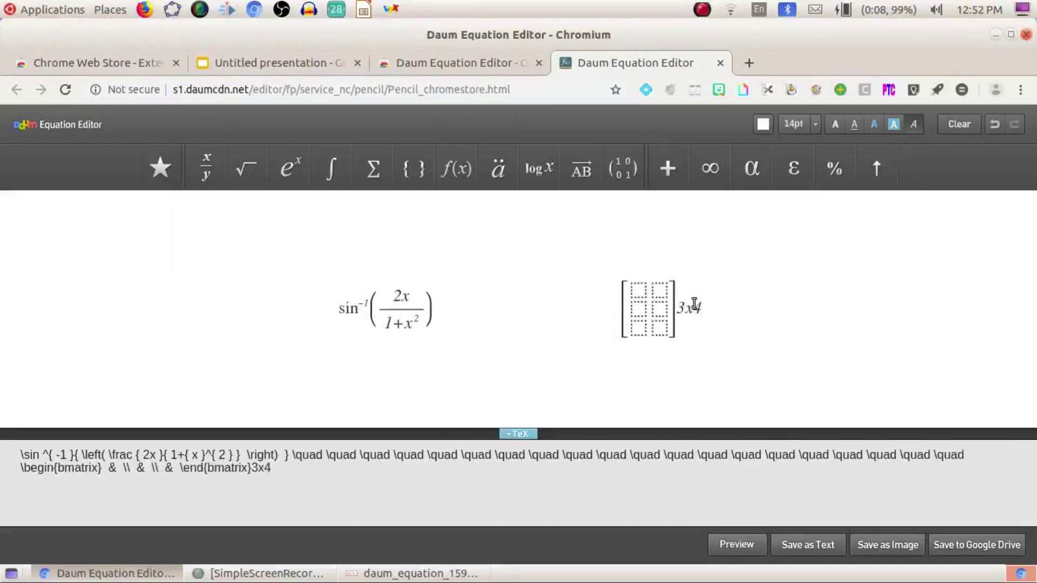
Add two columns so the matrix becomes a 3×4 grid.
left_click(655, 310)
left_click(638, 169)
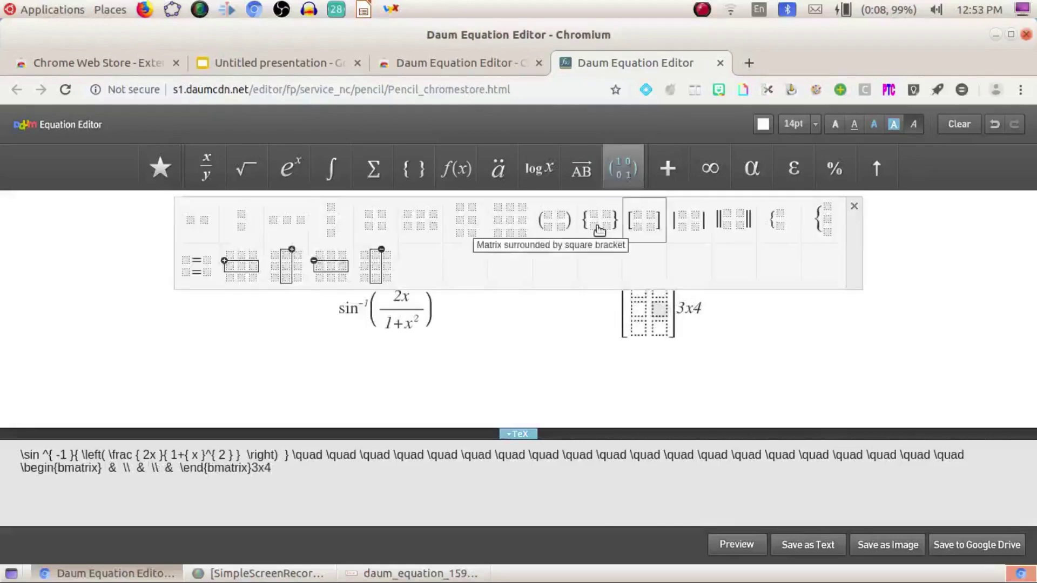
left_click(290, 273)
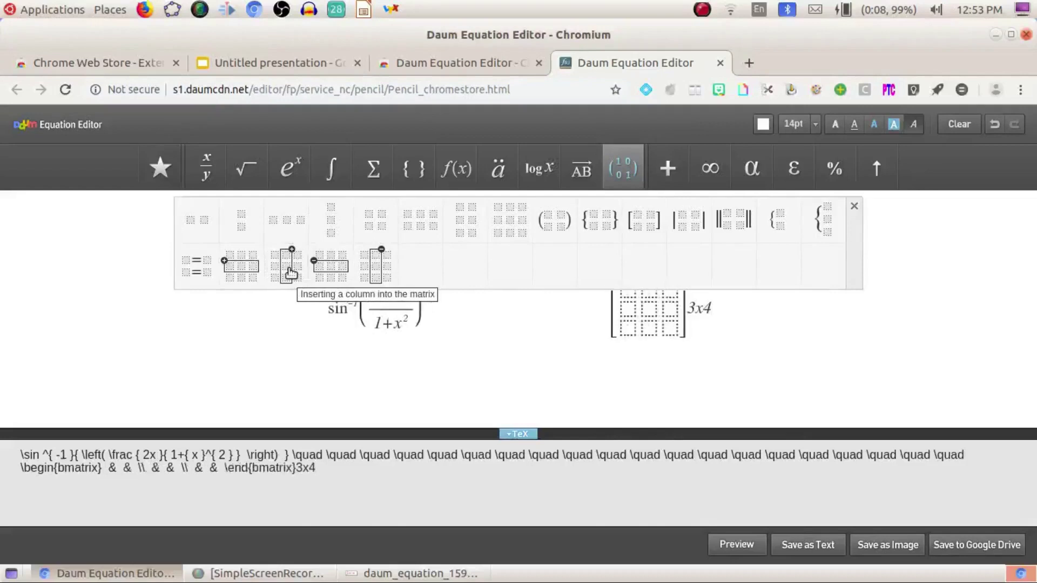
left_click(290, 272)
left_click(648, 313)
left_click(289, 168)
left_click(623, 168)
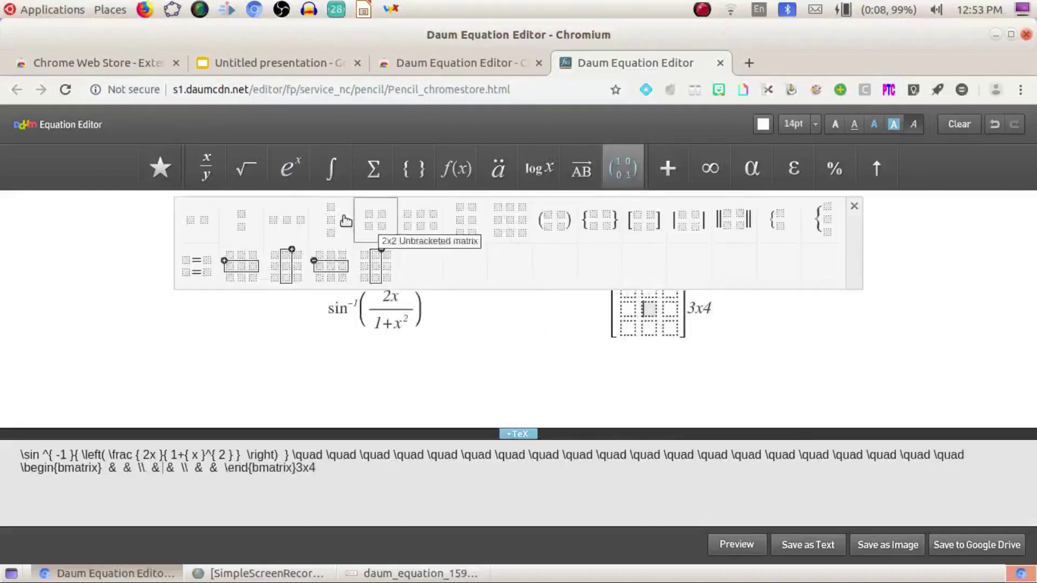
left_click(297, 266)
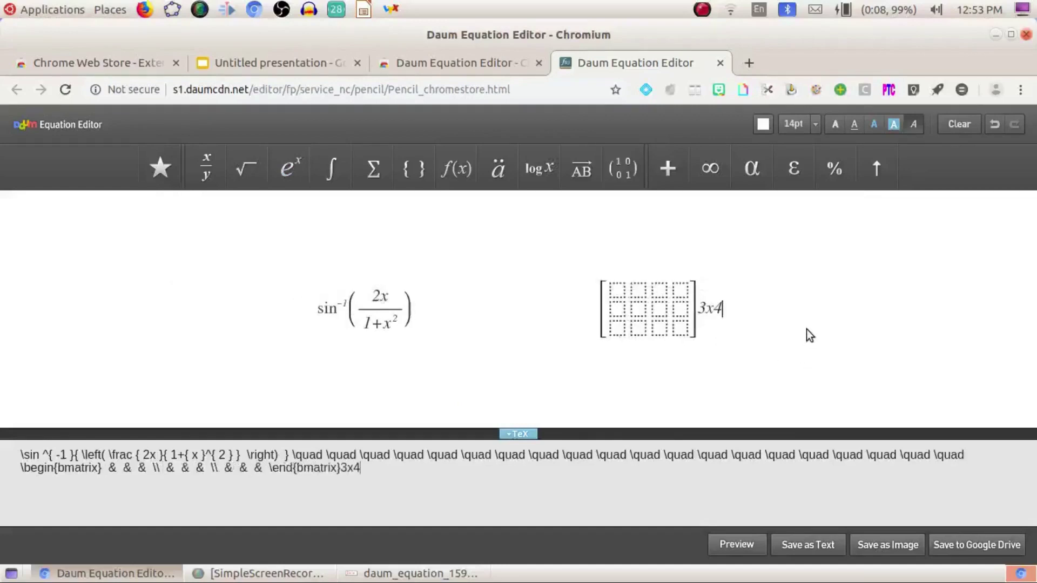
Fill the matrix's top row with 1, 2, 3, 4.
left_click(617, 291)
type("1")
left_click(638, 292)
type("2")
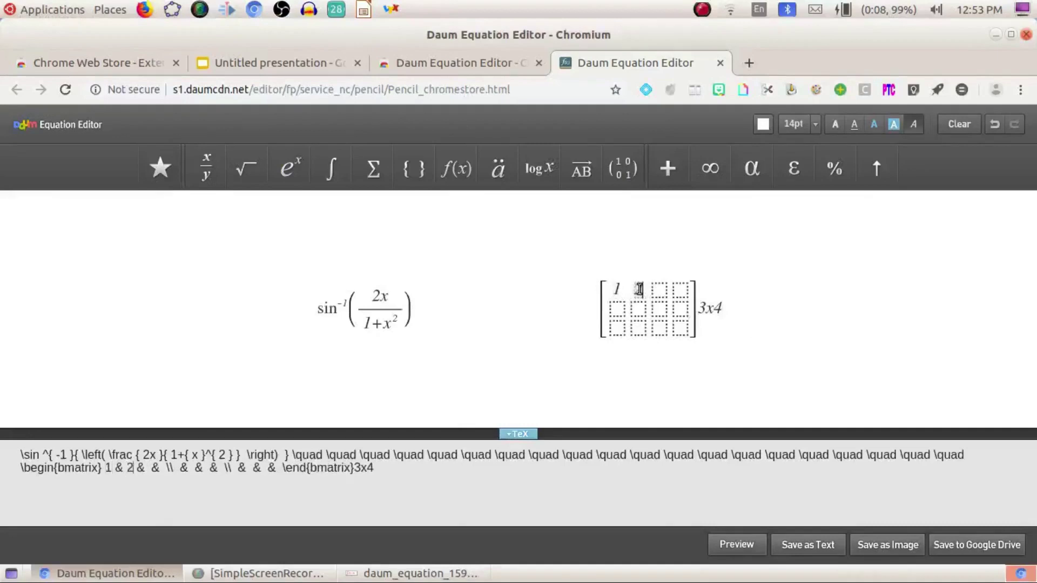
left_click(659, 291)
type("3")
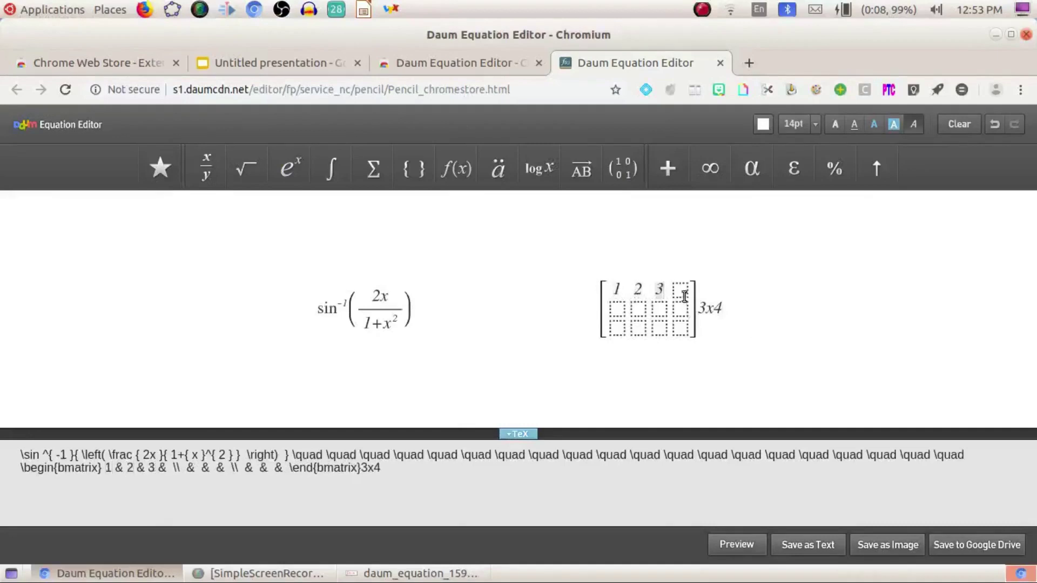
left_click(682, 293)
type("4")
Fill the second and third rows with 5s and delete the 3x4 label.
left_click(618, 310)
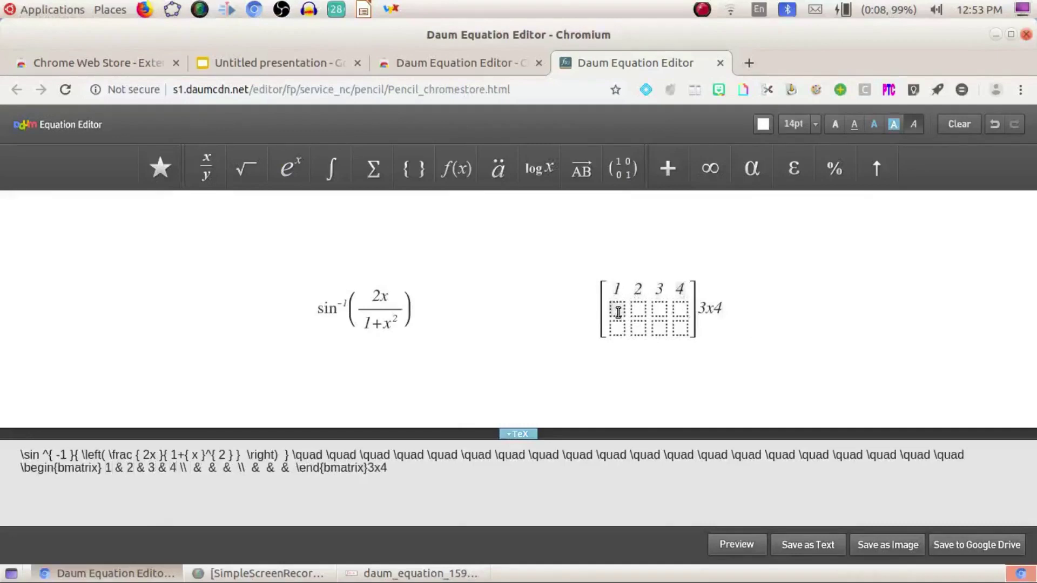
type("5")
left_click(629, 312)
type("5")
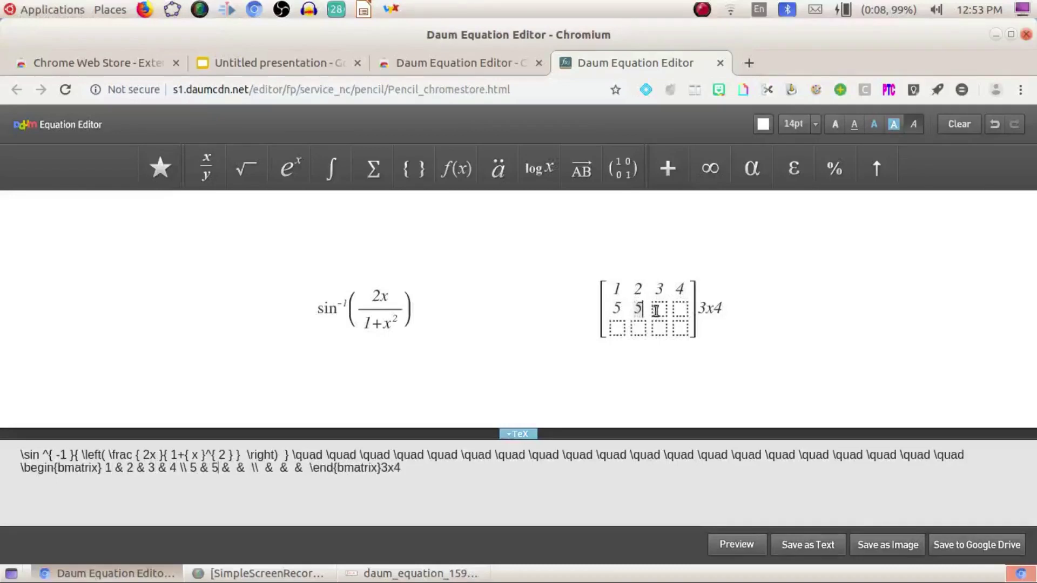
left_click(658, 307)
type("5")
left_click(680, 309)
type("5 & ")
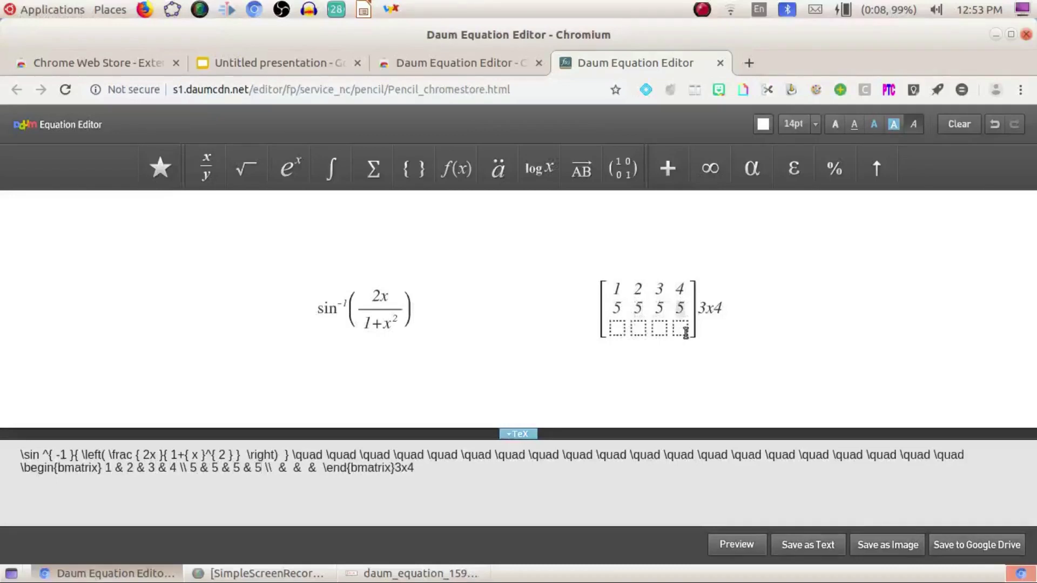
type("5")
left_click(664, 328)
type("5")
left_click(646, 328)
type("5")
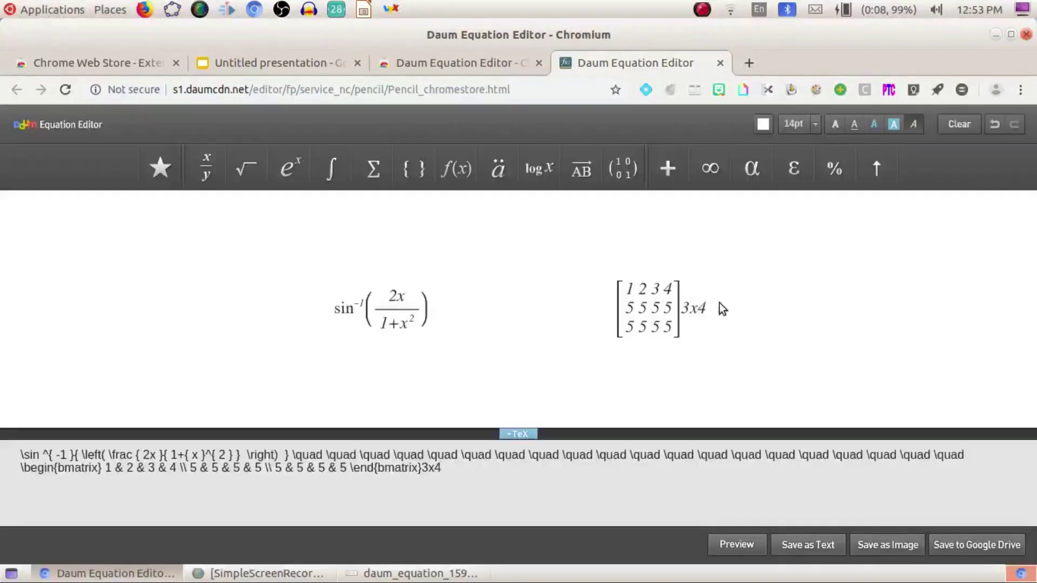
key("BackSpace")
key("BackSpace")
key("BackSpace")
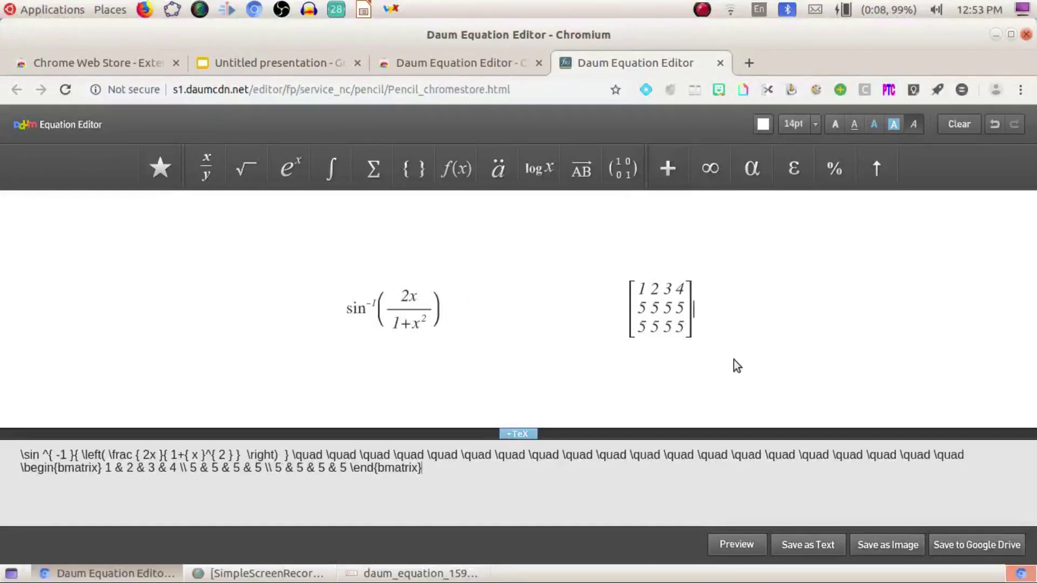
left_click(732, 544)
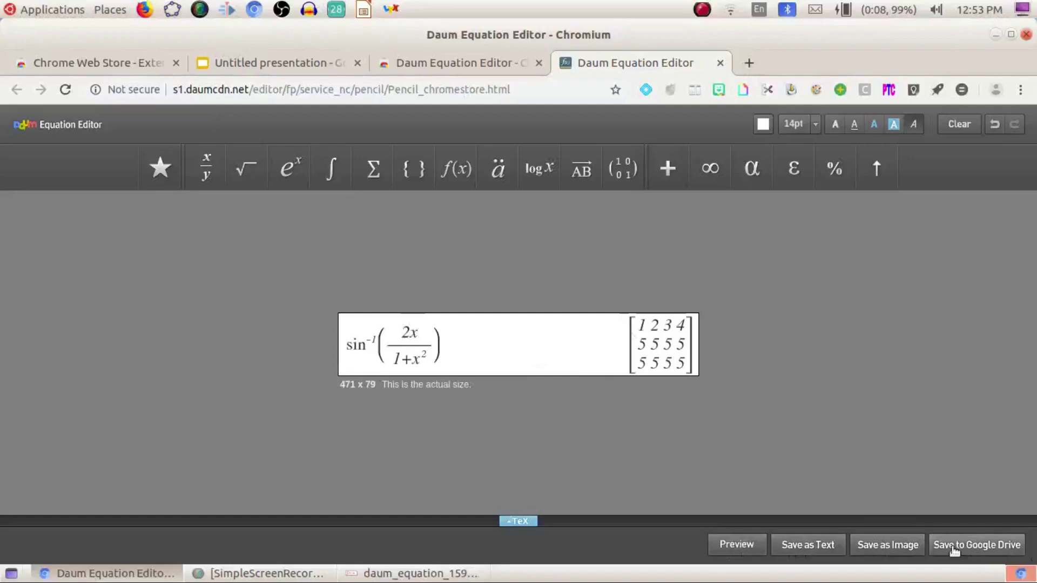
Select the inverse-sine expression and switch it from italic to upright.
left_click(737, 545)
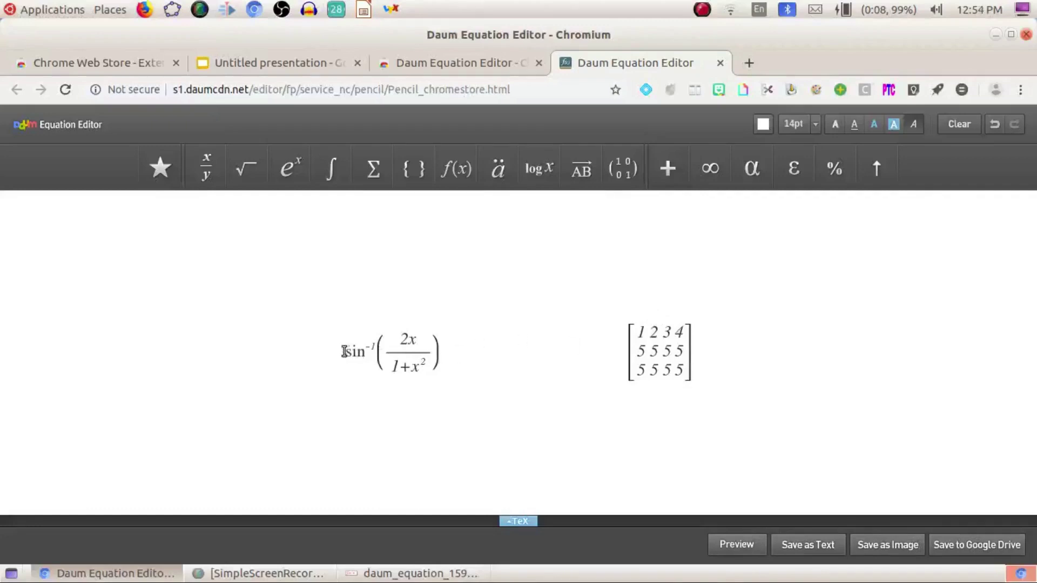
left_click_drag(347, 351, 448, 361)
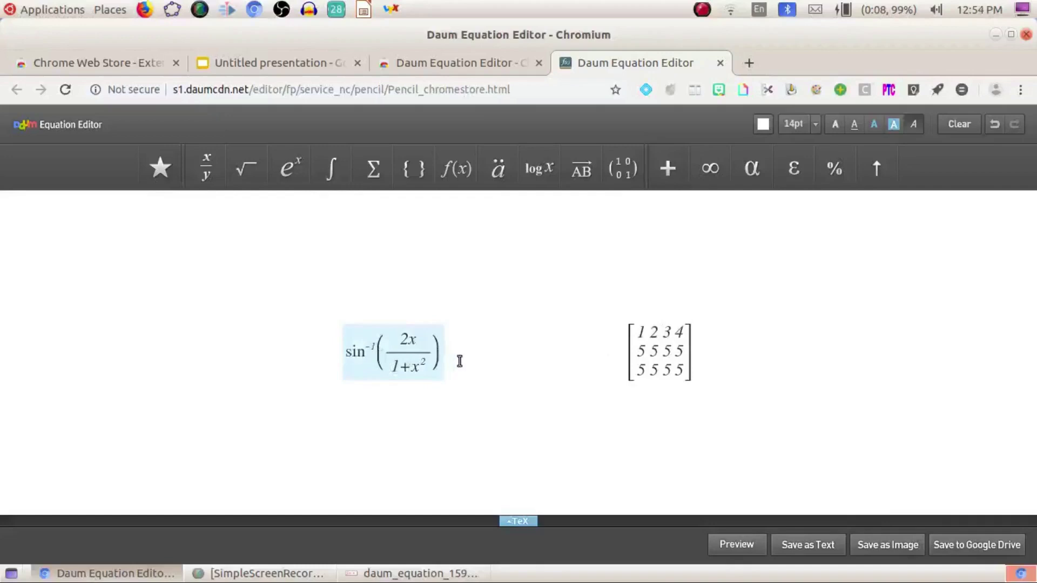
right_click(411, 351)
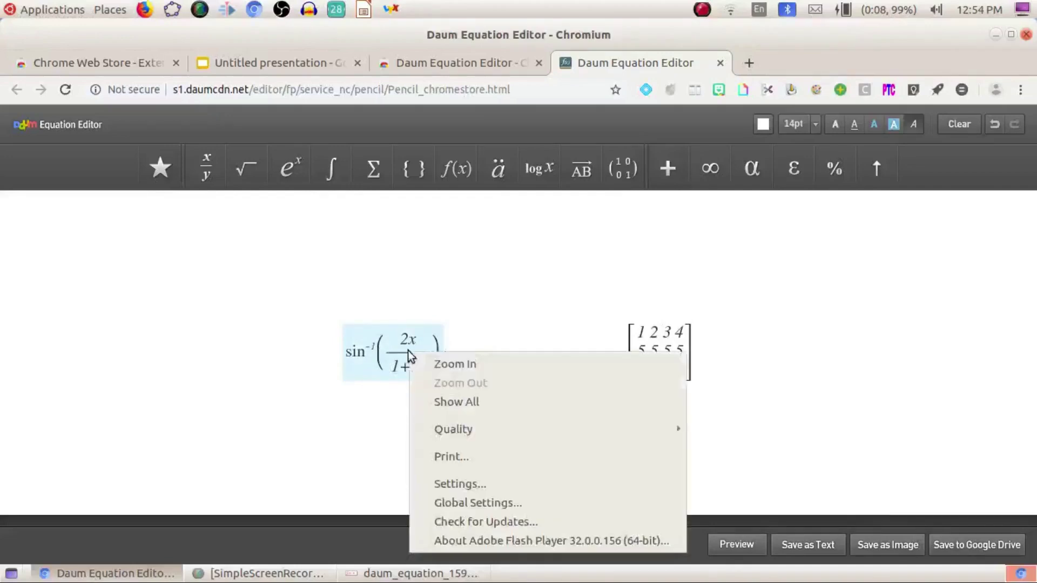
left_click(319, 378)
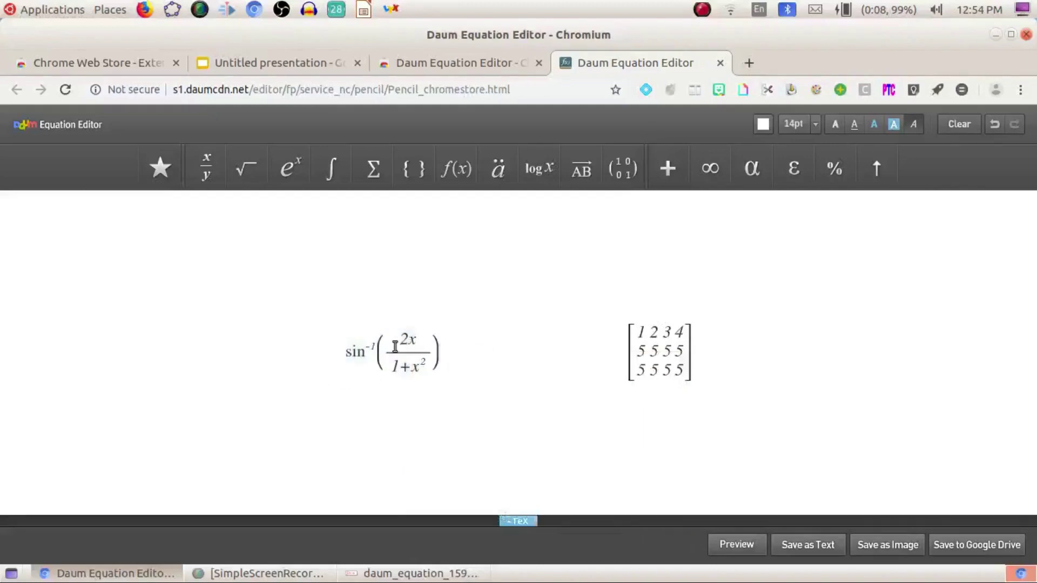
left_click_drag(344, 352, 443, 353)
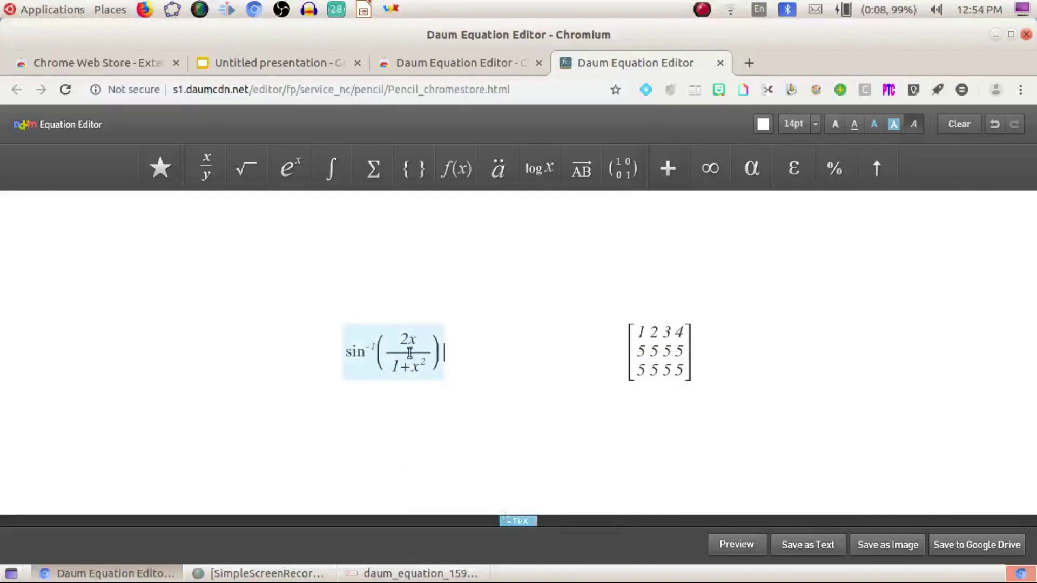
left_click(853, 168)
left_click(918, 127)
Give the inverse-sine expression a blue background and white text.
left_click(894, 125)
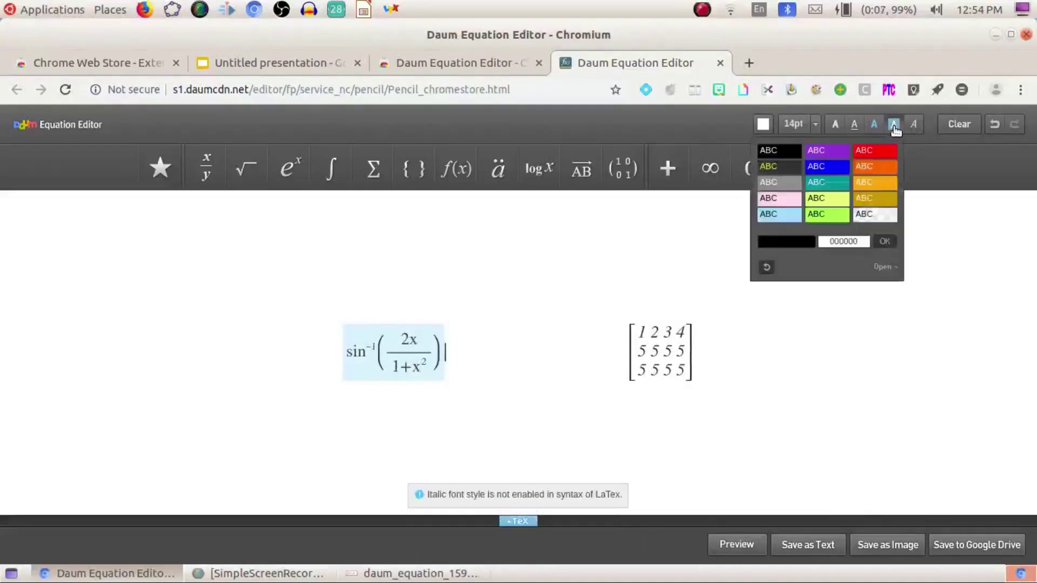
left_click(826, 167)
mouse_move(835, 168)
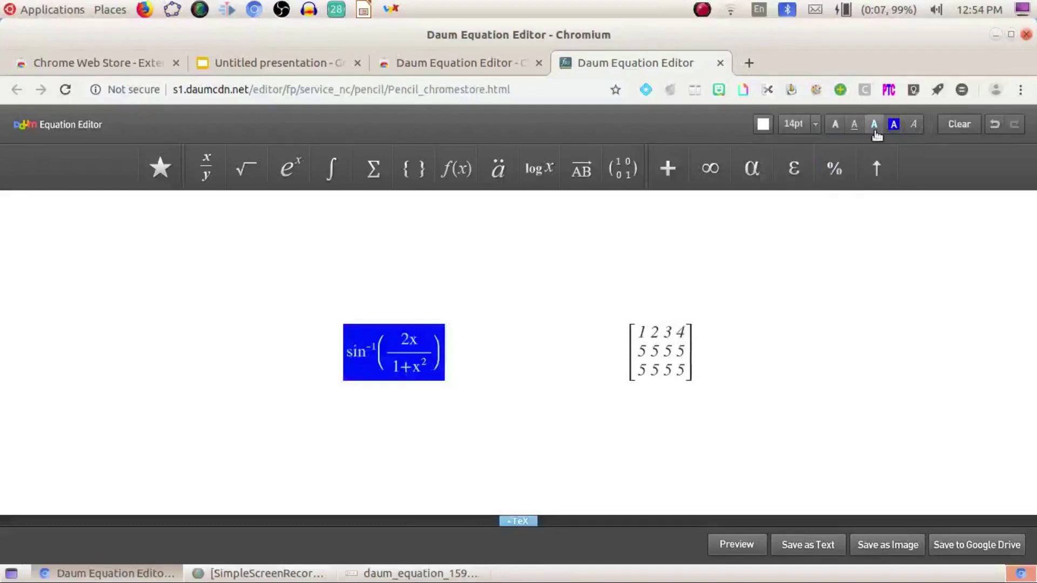
left_click(874, 125)
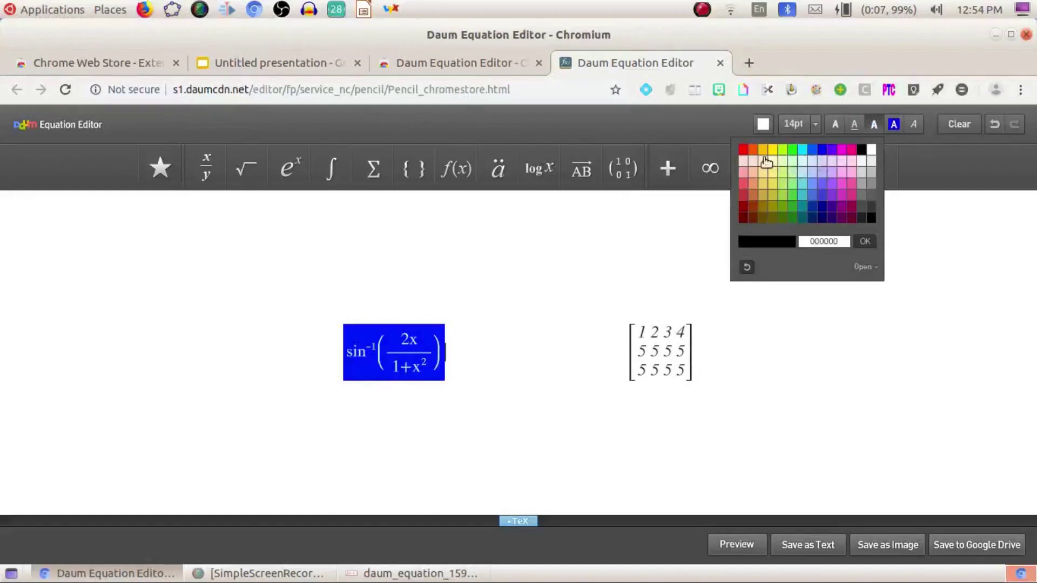
left_click(772, 151)
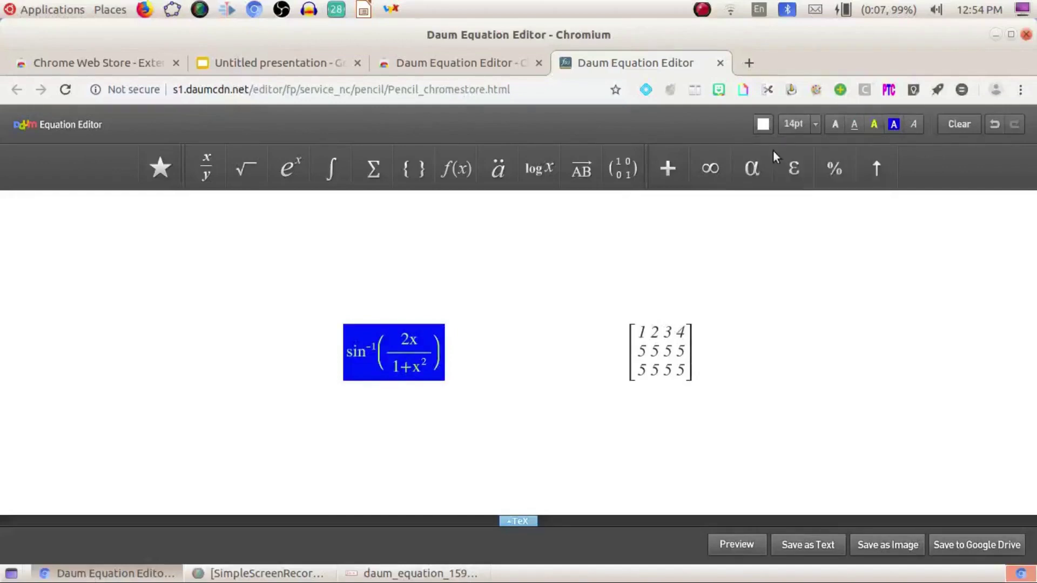
left_click(874, 126)
left_click(871, 150)
left_click(865, 241)
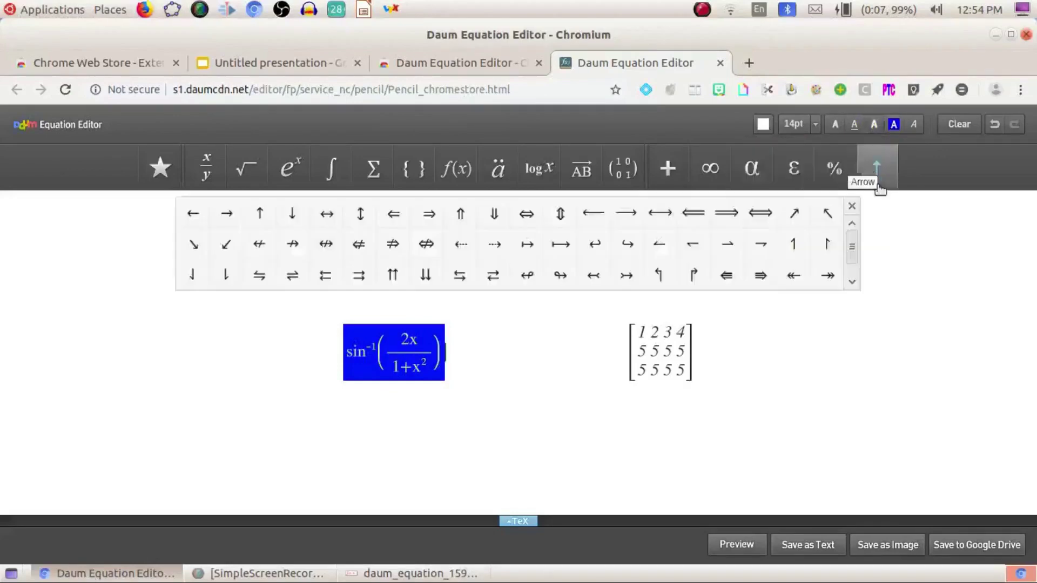
left_click(858, 127)
left_click(857, 125)
Bold the inverse-sine expression, then colour the matrix numbers red.
left_click(835, 124)
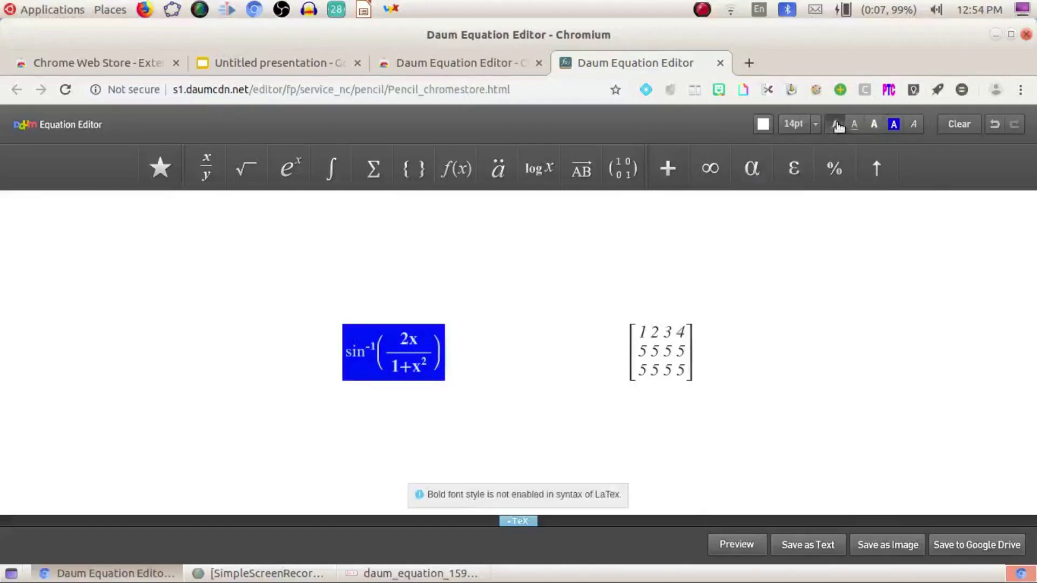
left_click(690, 407)
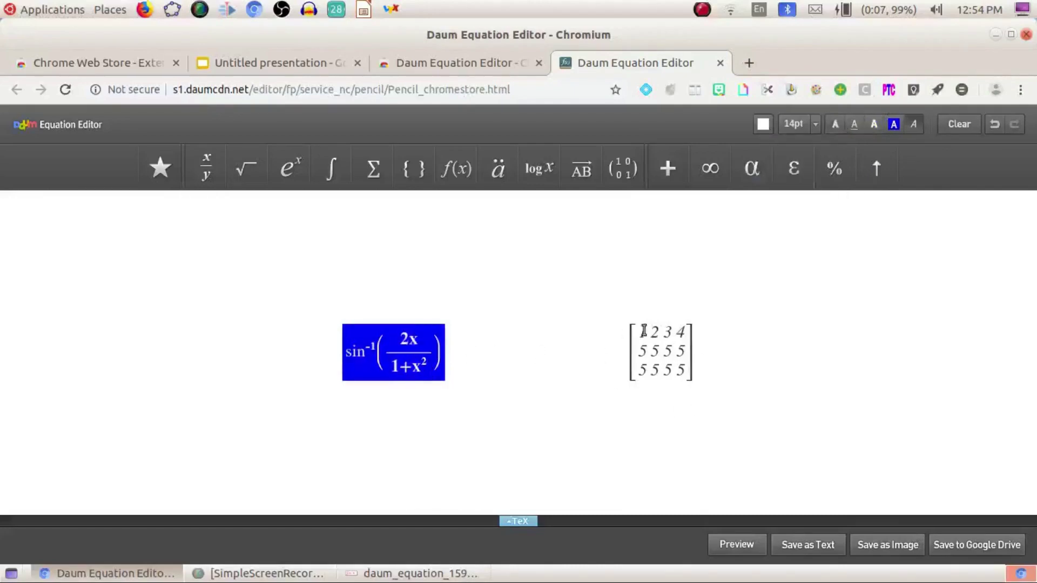
left_click_drag(627, 329, 709, 364)
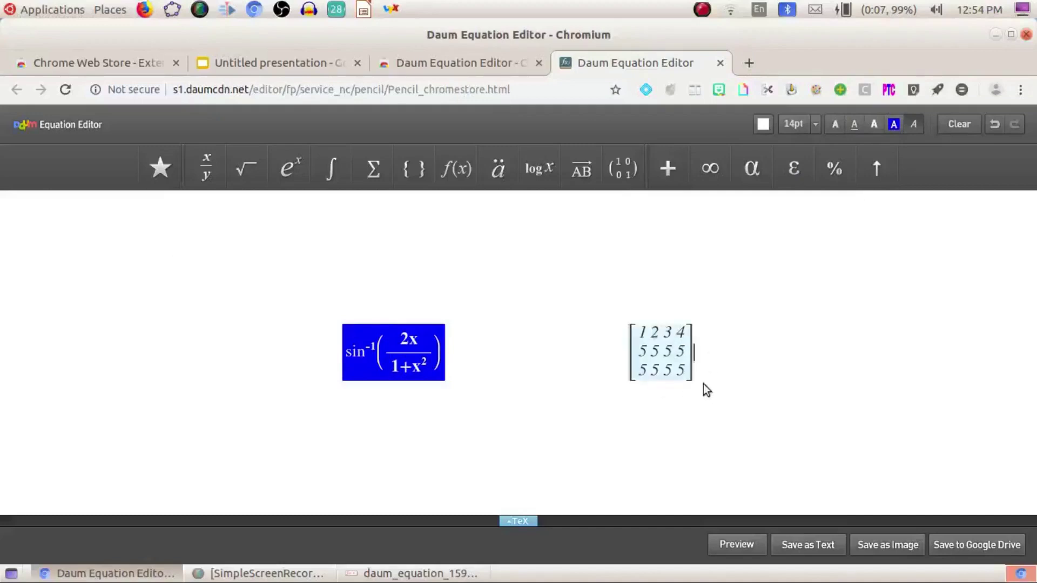
left_click(894, 124)
left_click(875, 150)
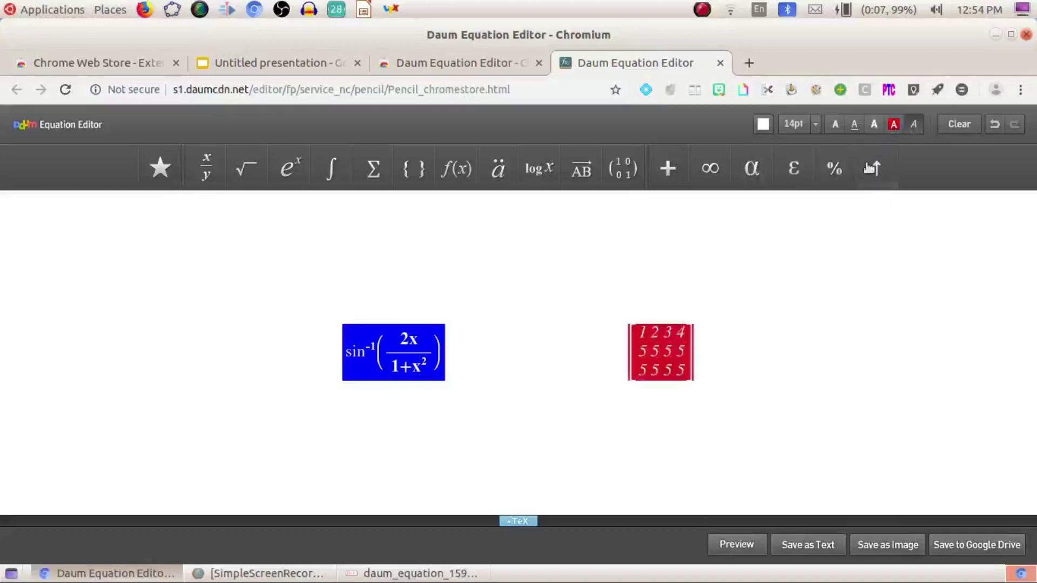
left_click(747, 351)
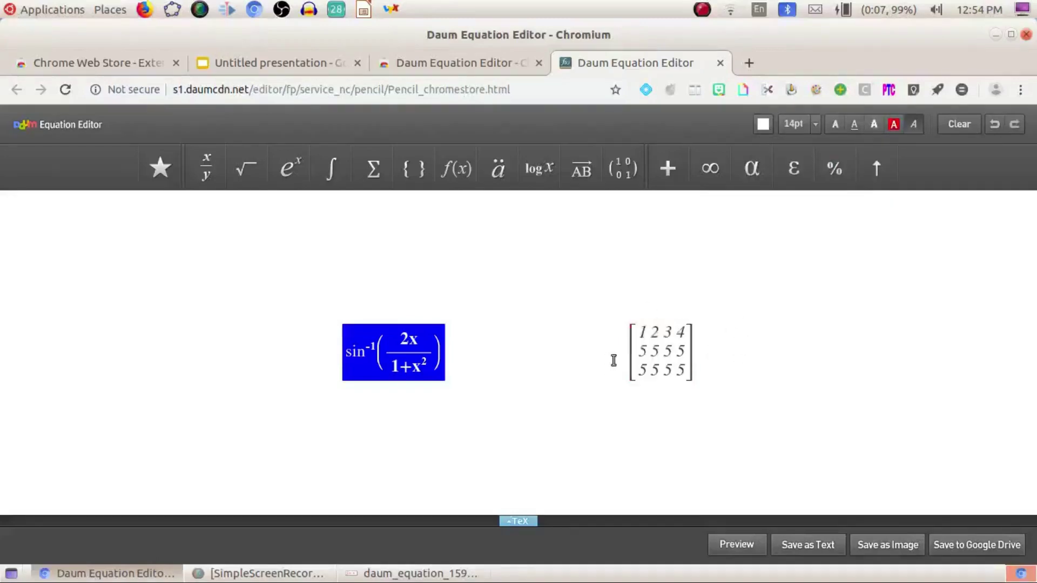
left_click_drag(620, 353, 711, 376)
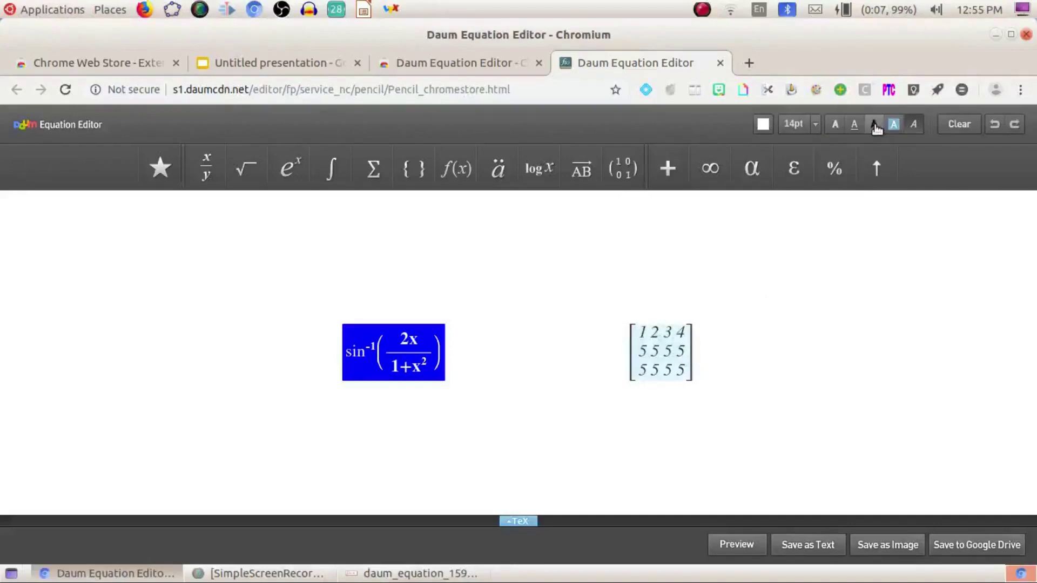
left_click(875, 127)
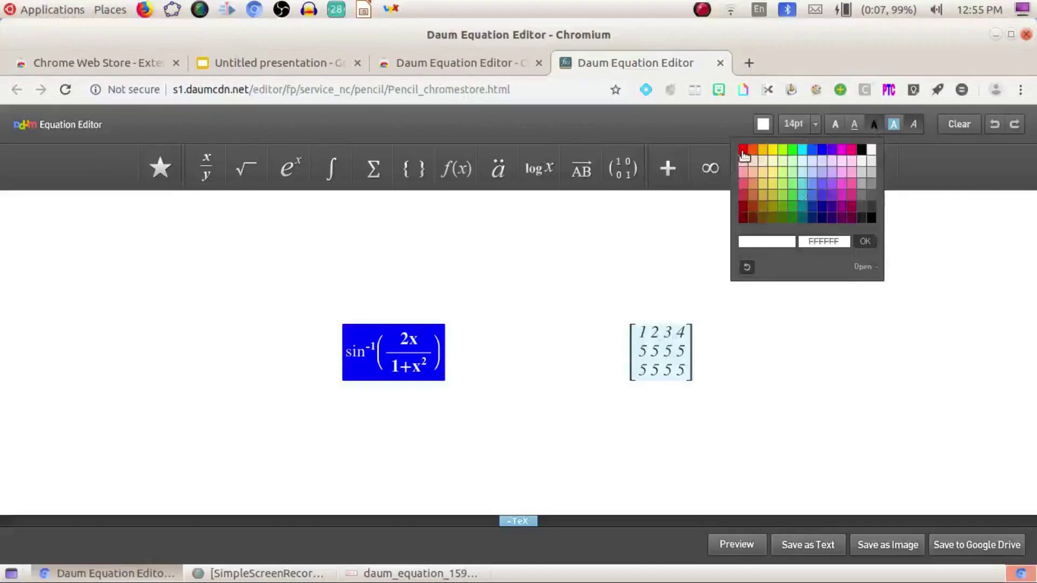
left_click(744, 151)
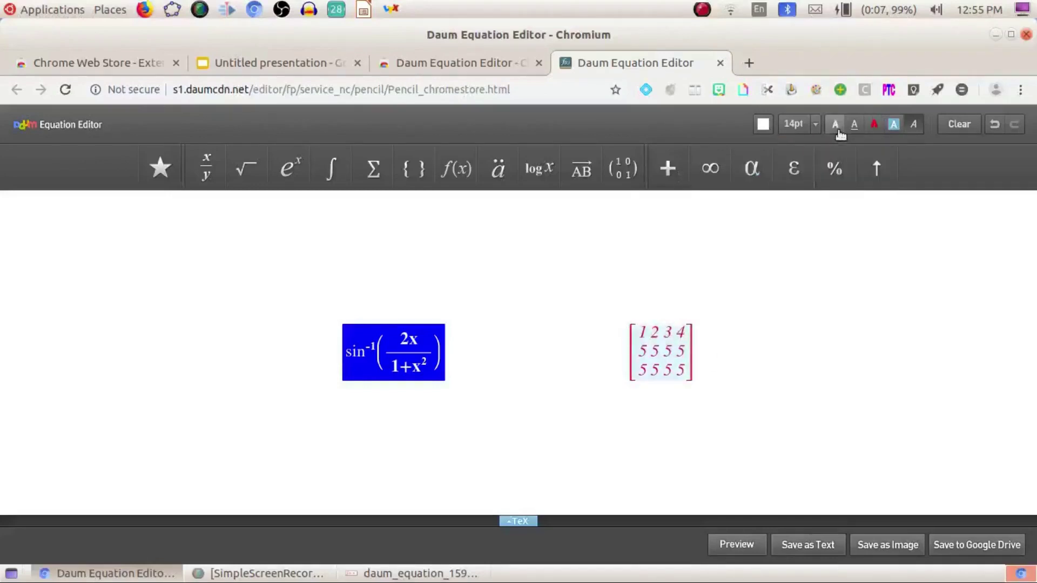
Make the matrix numbers bold and set both equations to 24pt.
left_click(836, 126)
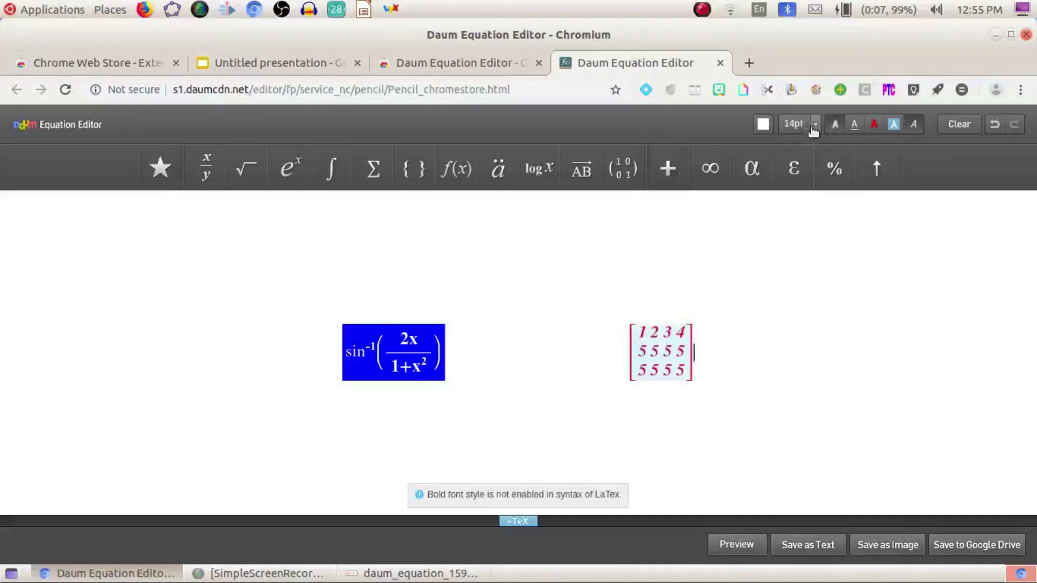
left_click(813, 131)
left_click(567, 324)
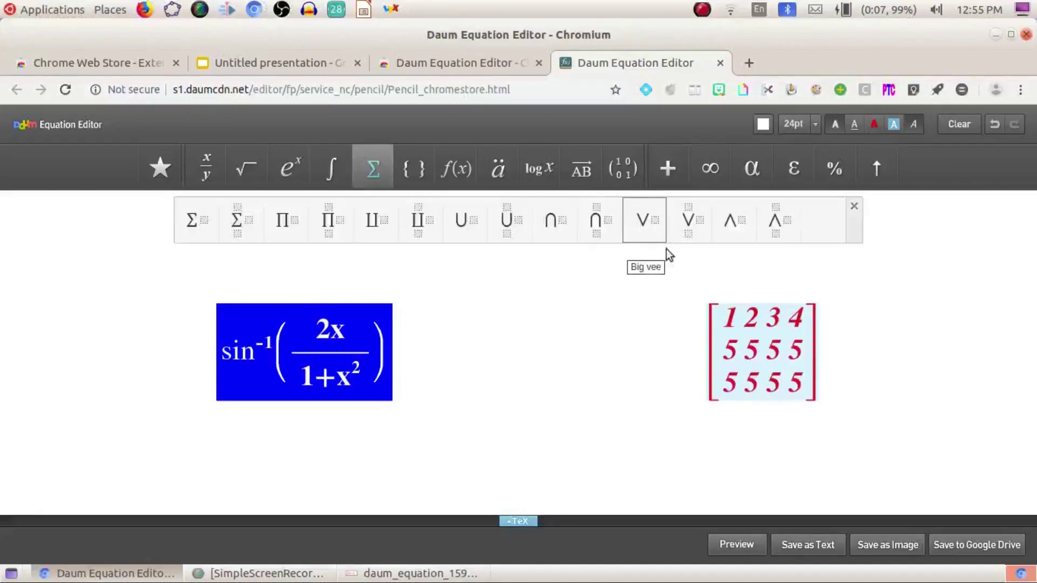
Save both equations as a PNG image on the Desktop and minimize the browser.
left_click(889, 546)
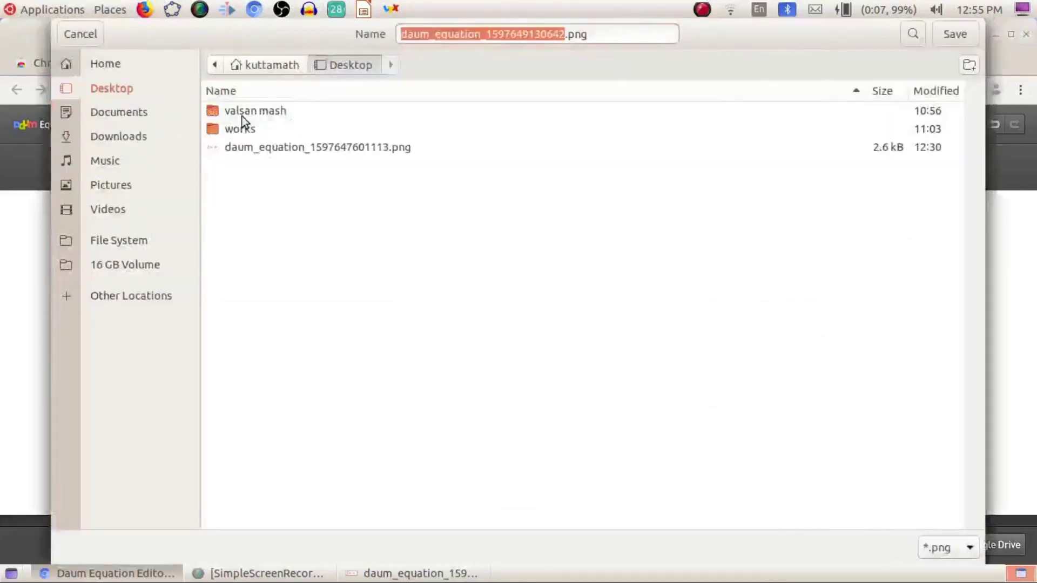
left_click(957, 36)
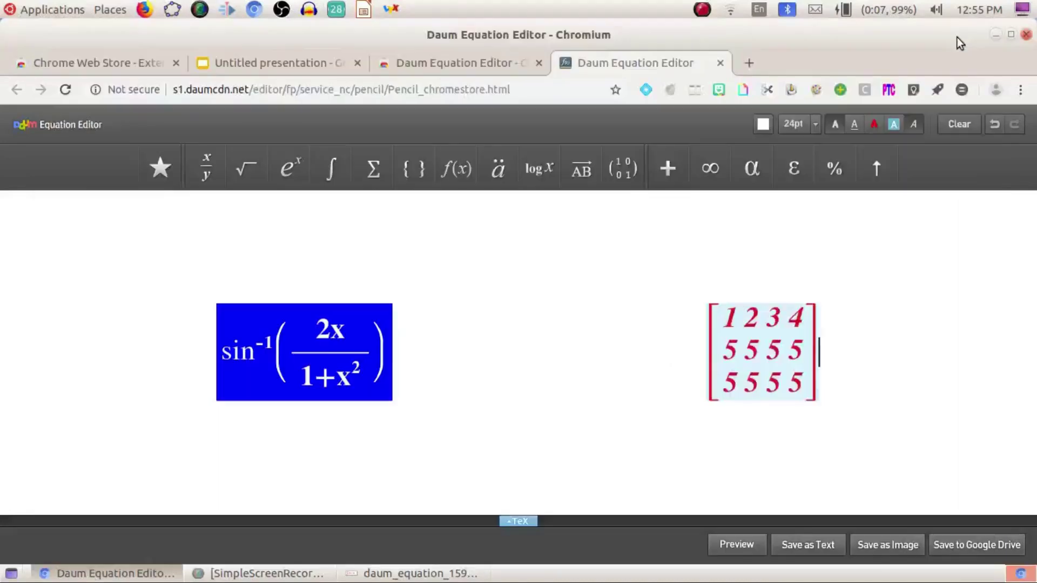
left_click(995, 34)
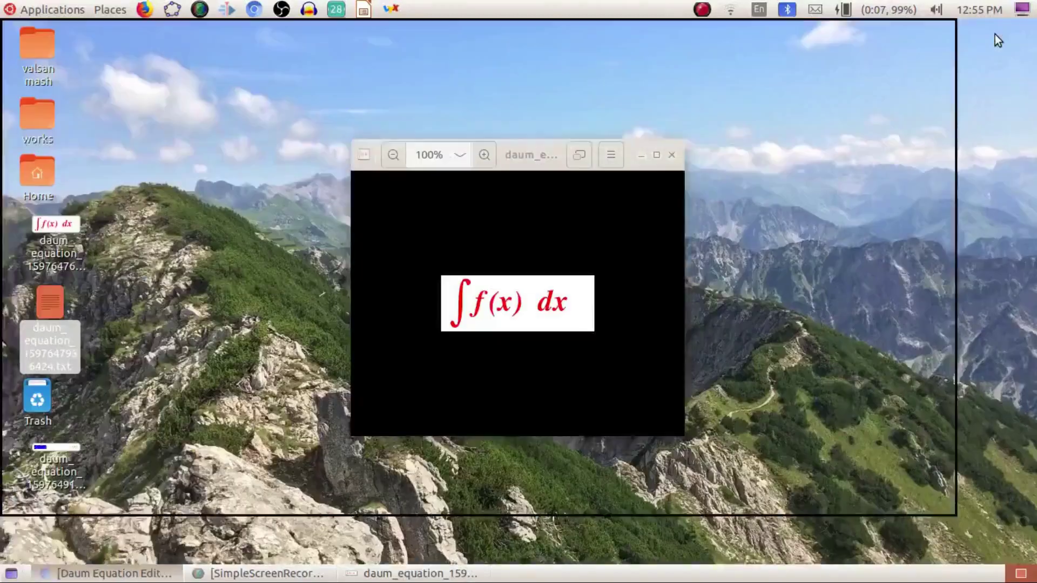
Open the saved equation PNG in Image Viewer, copy the image, and minimize the viewer.
left_click(672, 155)
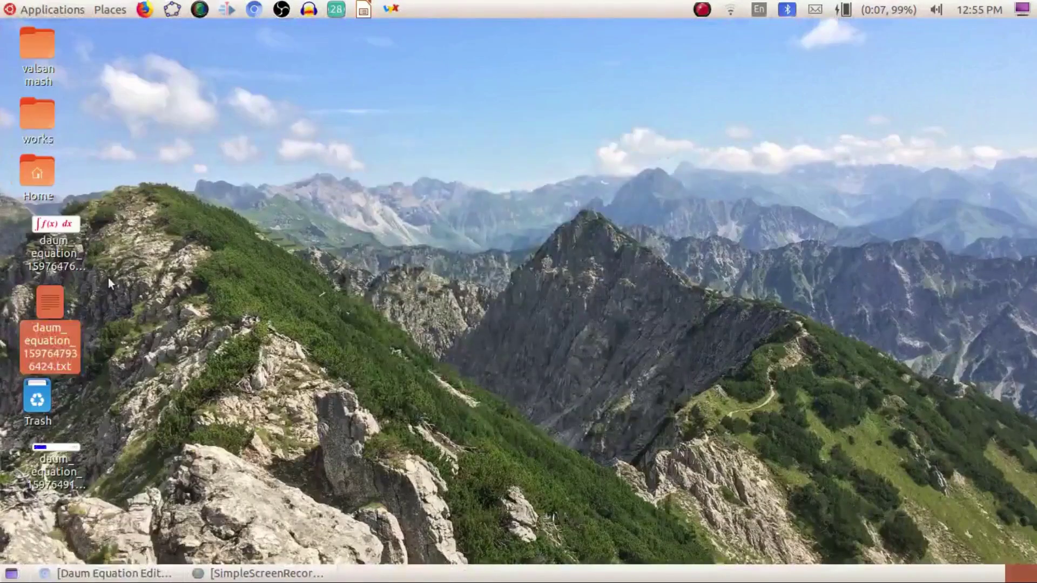
left_click(234, 359)
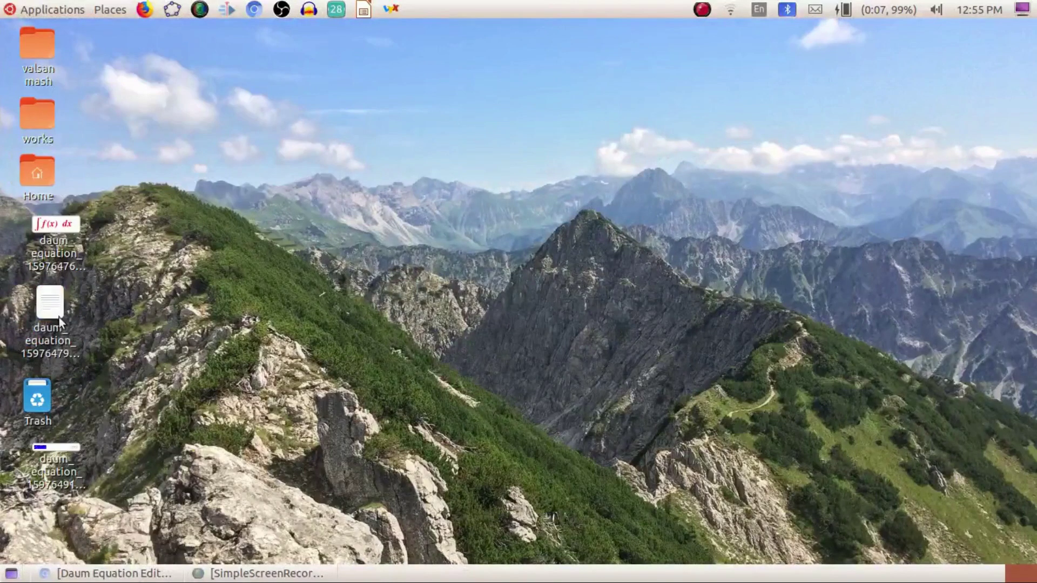
left_click(49, 465)
double_click(50, 462)
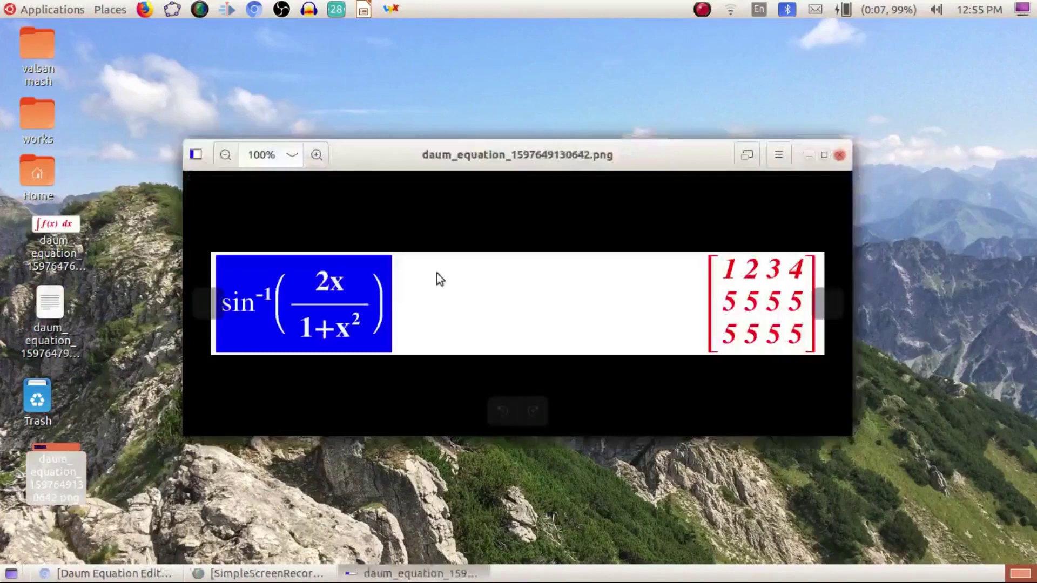
right_click(539, 280)
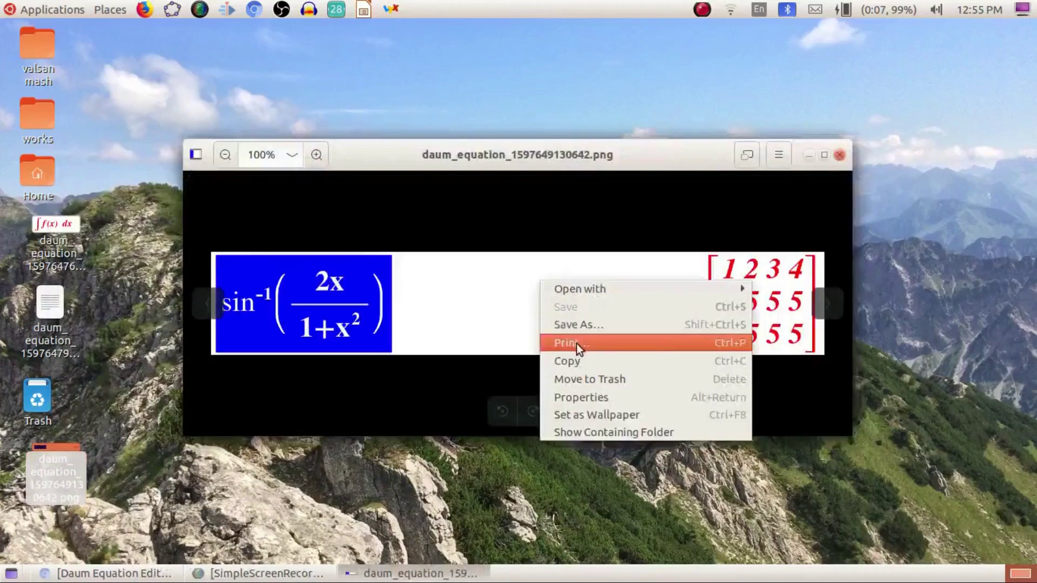
left_click(562, 361)
left_click(381, 577)
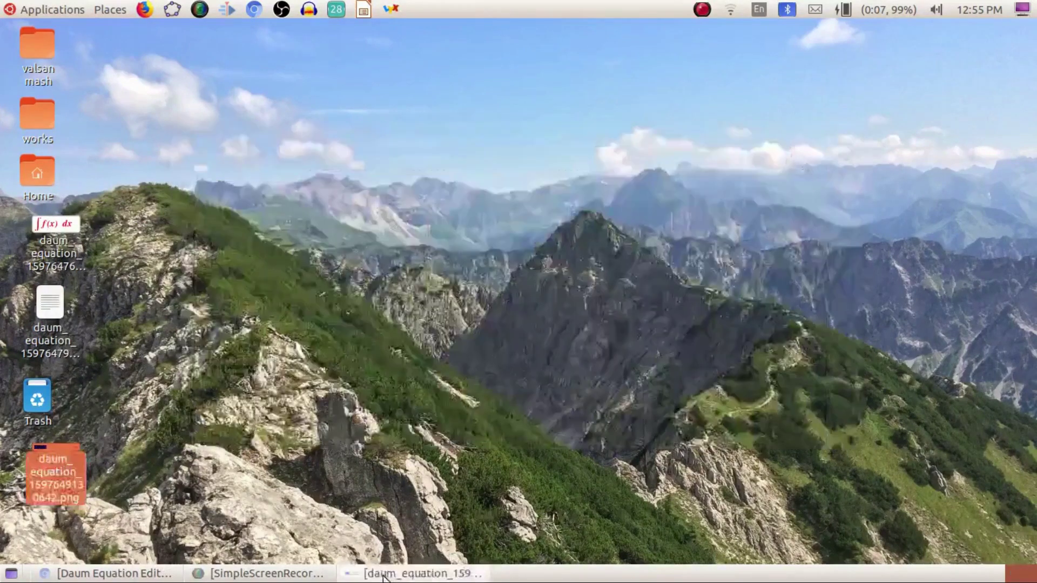
Paste the copied equation image onto the Google Slides slide.
left_click(150, 578)
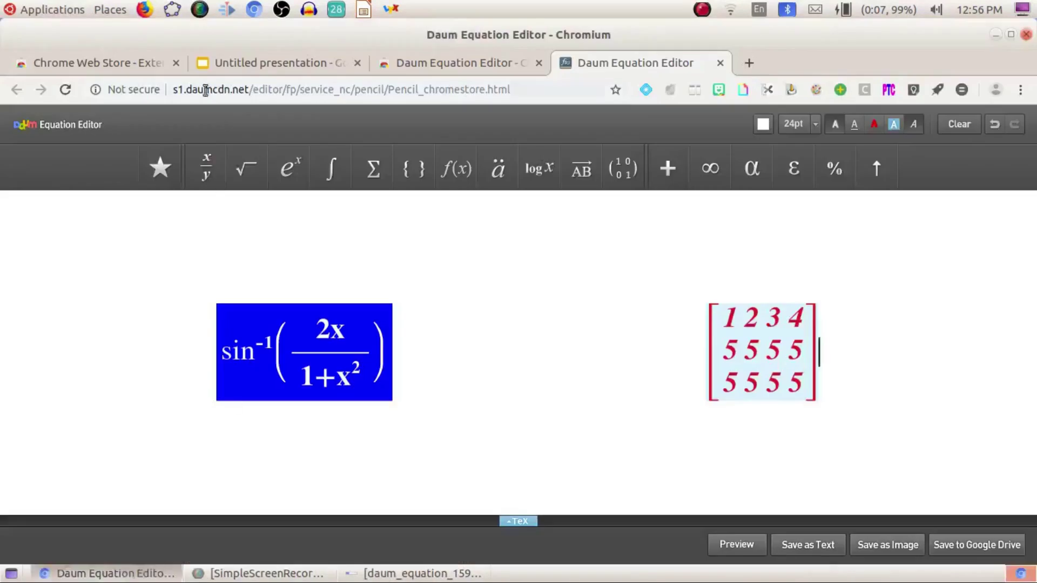
left_click(229, 62)
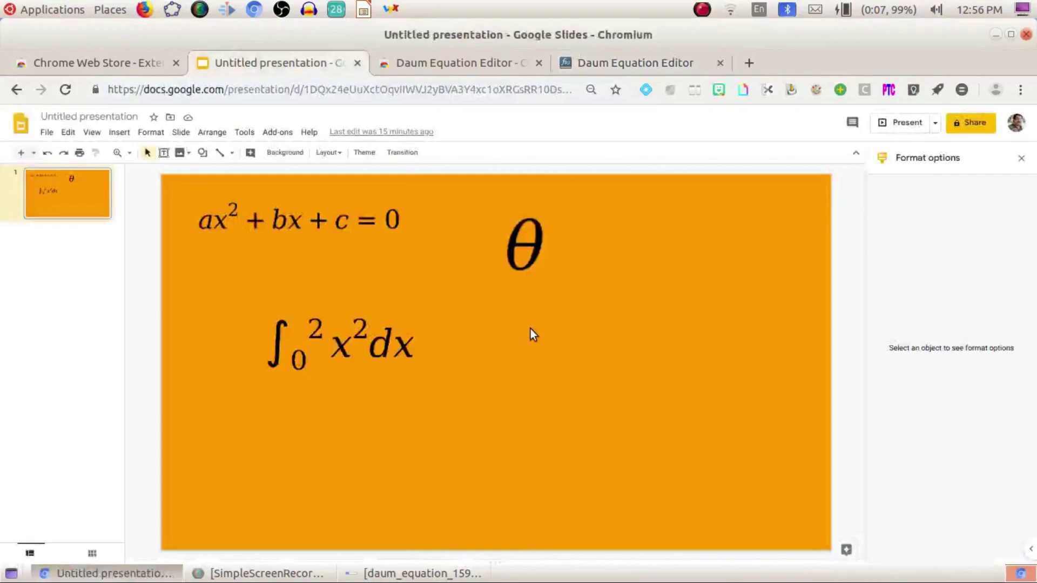
right_click(589, 333)
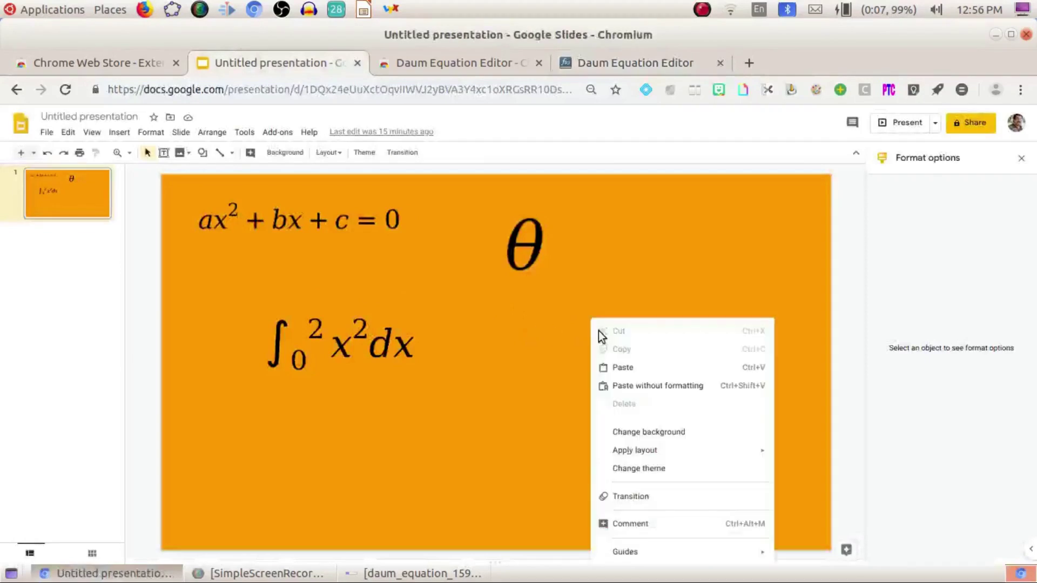
left_click(627, 368)
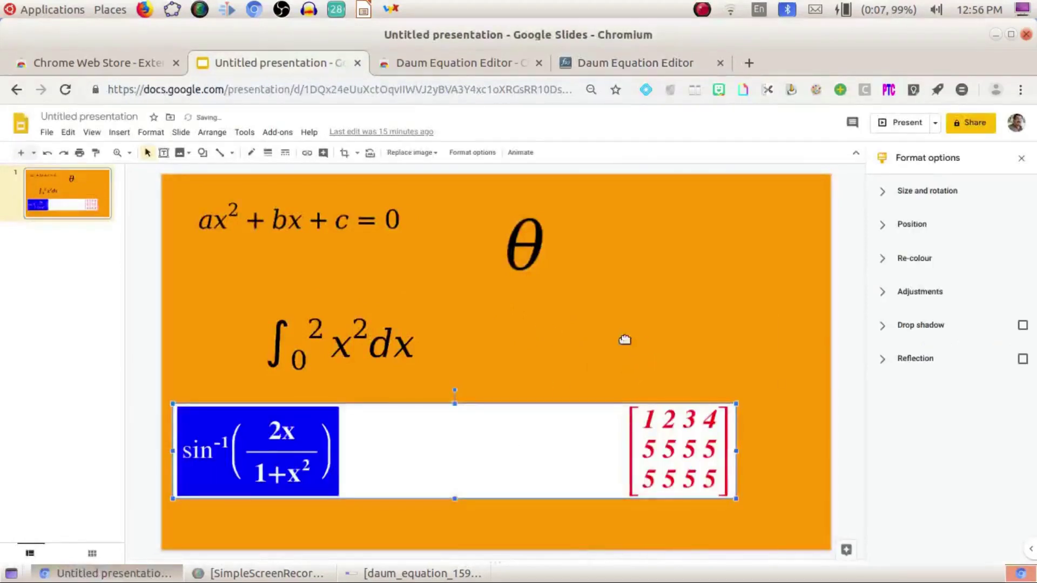
Delete the old quadratic, theta and integral equations and move the image to mid-slide.
left_click(630, 340)
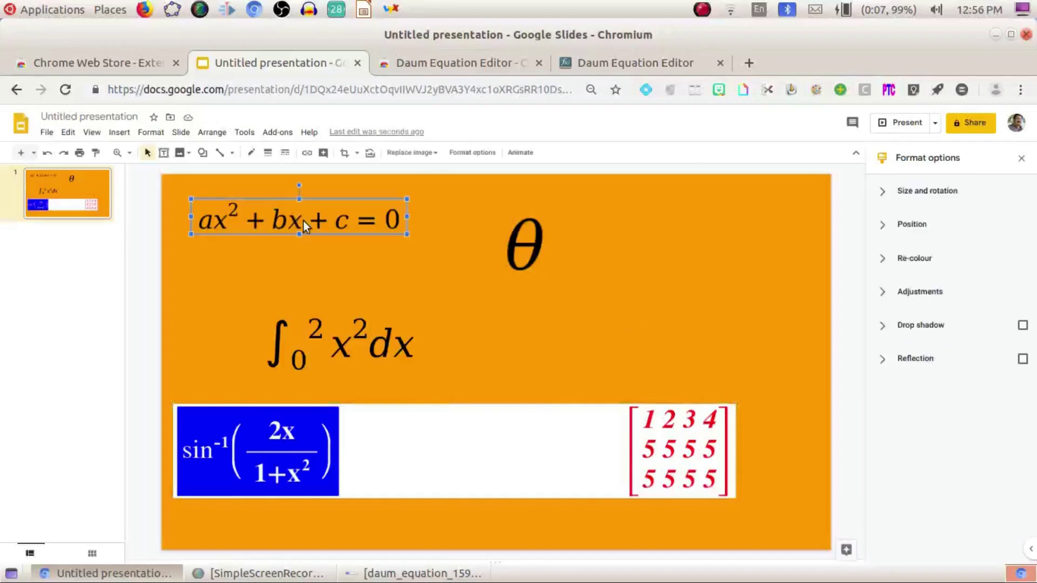
key("Delete")
left_click(513, 246)
key("Delete")
left_click(340, 345)
key("Delete")
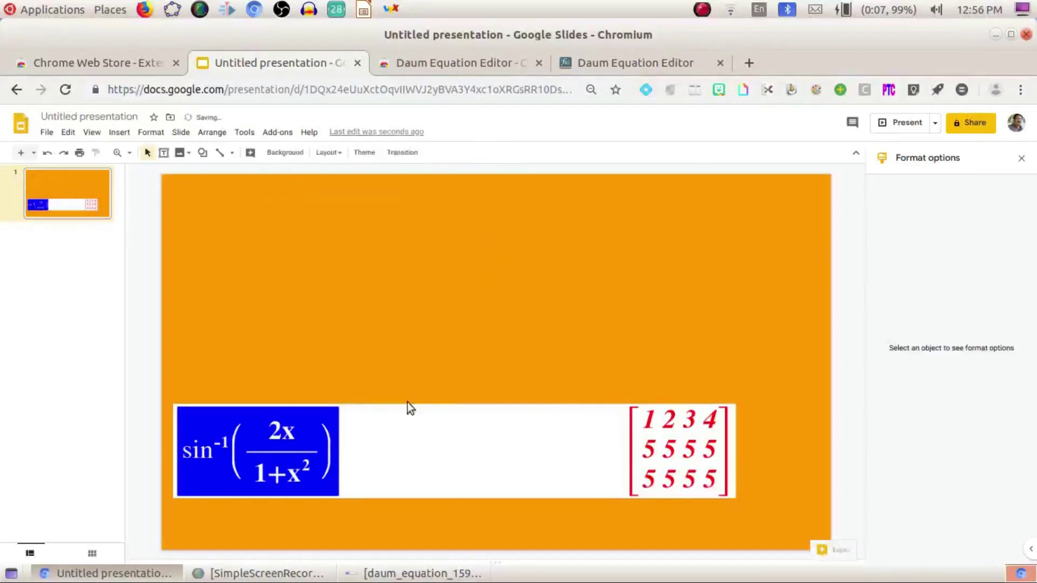
left_click_drag(426, 433, 442, 409)
left_click(412, 152)
left_click(349, 206)
left_click(292, 154)
Make the slide background black.
left_click(581, 302)
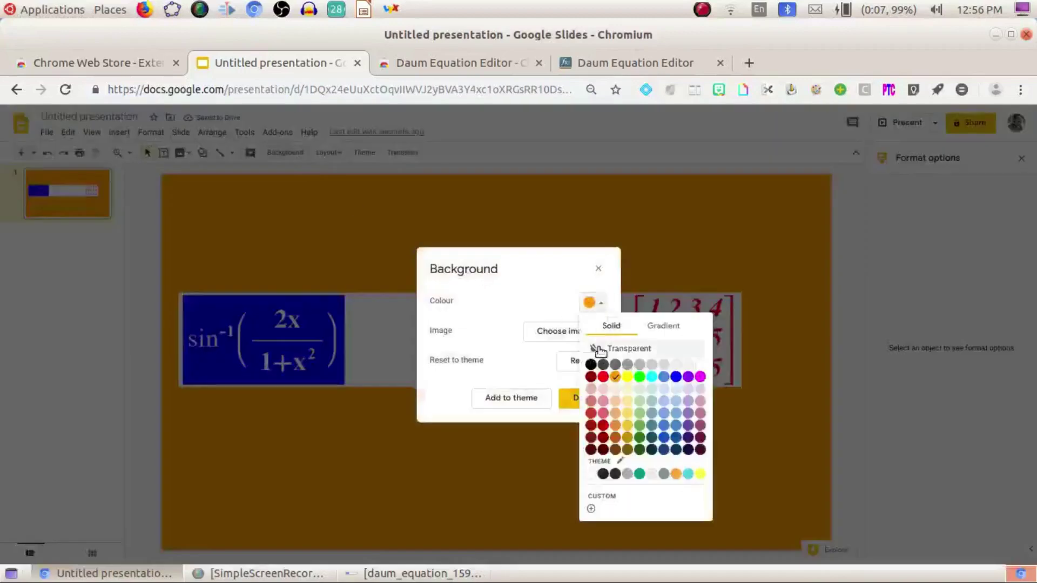
left_click(590, 471)
left_click(586, 402)
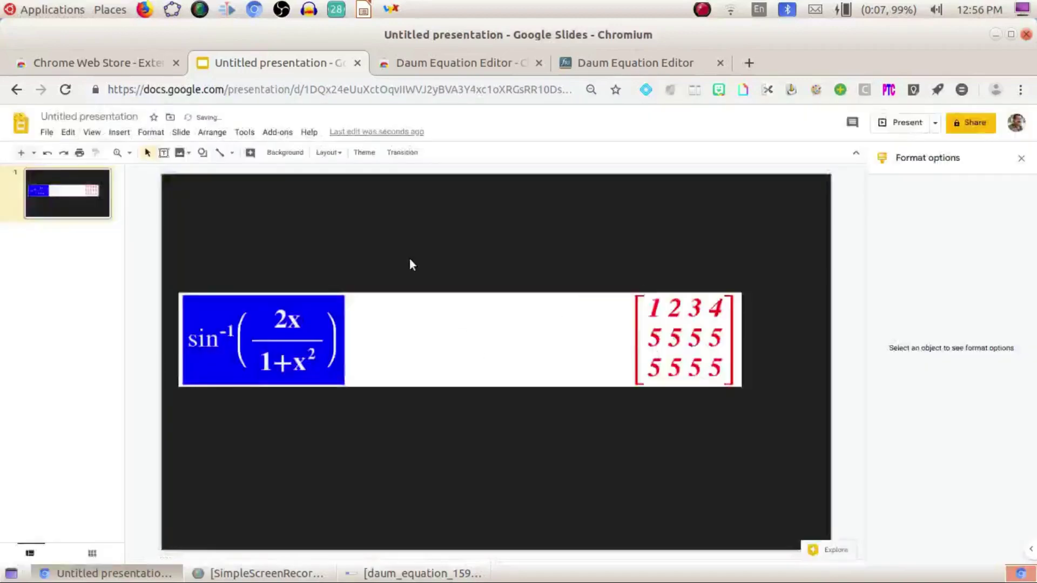
Duplicate the equation image and crop the copies to the inverse-sine equation and the matrix.
left_click(497, 321)
mouse_move(651, 354)
left_mouse_down()
mouse_move(584, 325)
mouse_move(583, 290)
left_mouse_up()
double_click(380, 308)
left_click_drag(380, 308, 346, 309)
key("Return")
left_click(423, 410)
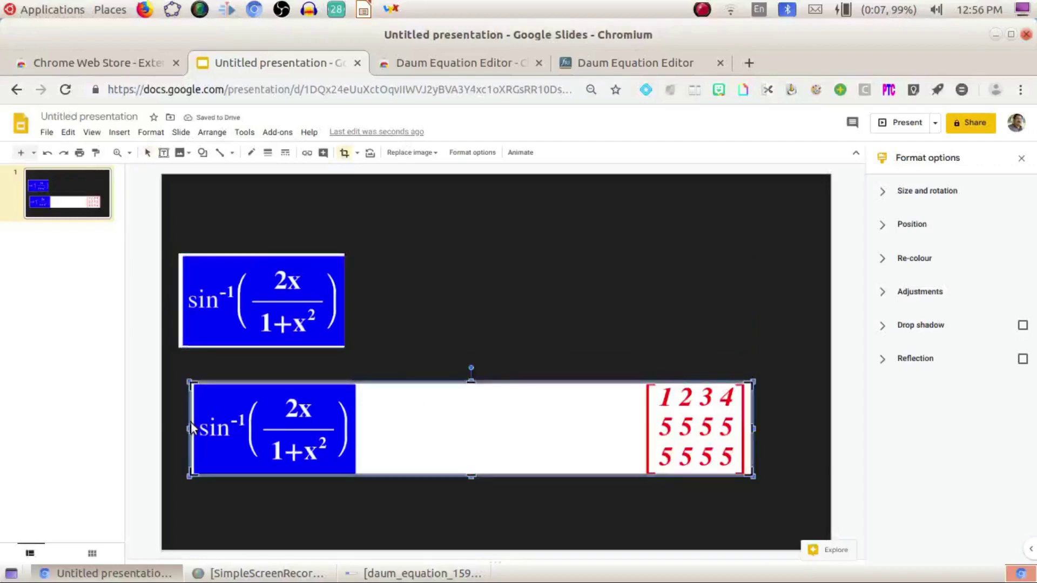
mouse_move(193, 433)
left_mouse_down()
mouse_move(217, 413)
mouse_move(192, 428)
mouse_move(645, 428)
left_mouse_up()
key("Return")
Nudge both images into position, then clear the equation in Daum Equation Editor.
left_click(216, 338)
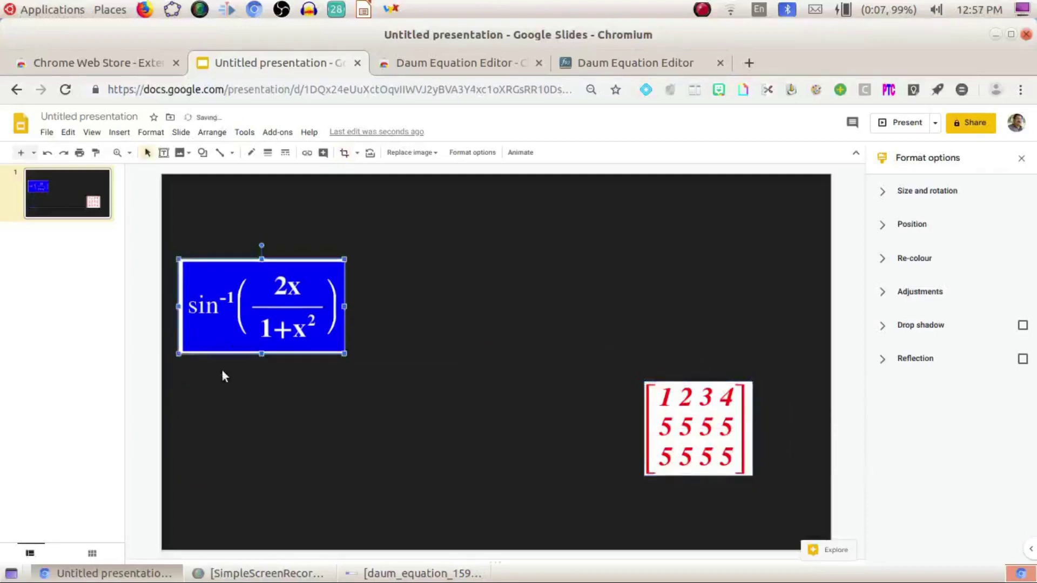
key("Down")
key("Down")
key("Down")
left_click(668, 423)
key("Up")
key("Up")
key("Up")
key("Left")
key("Left")
key("Left")
key("Left")
key("Left")
key("Left")
left_click(650, 434)
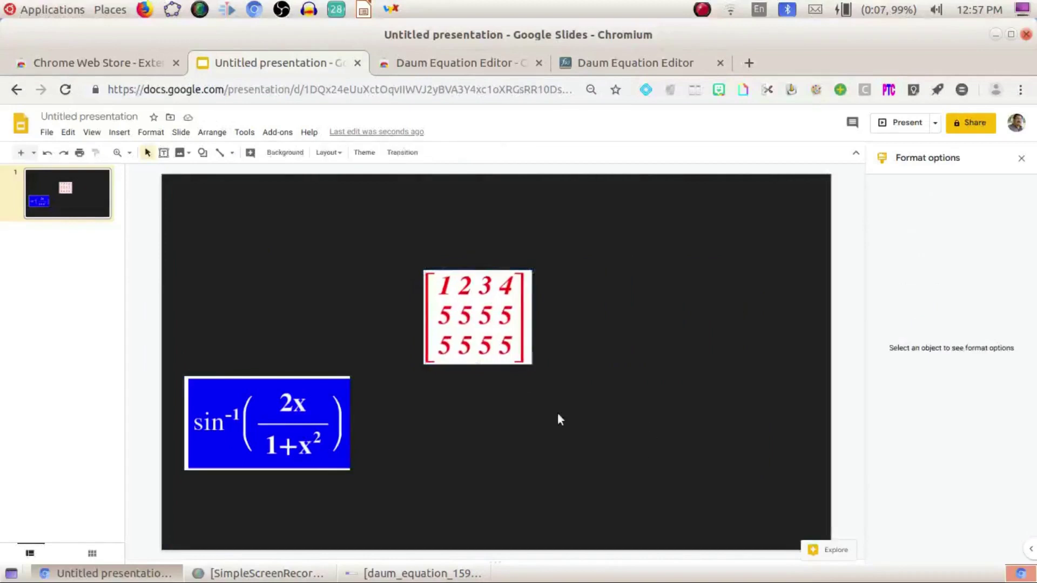
key("ctrl+Tab")
key("ctrl+Tab")
key("Delete")
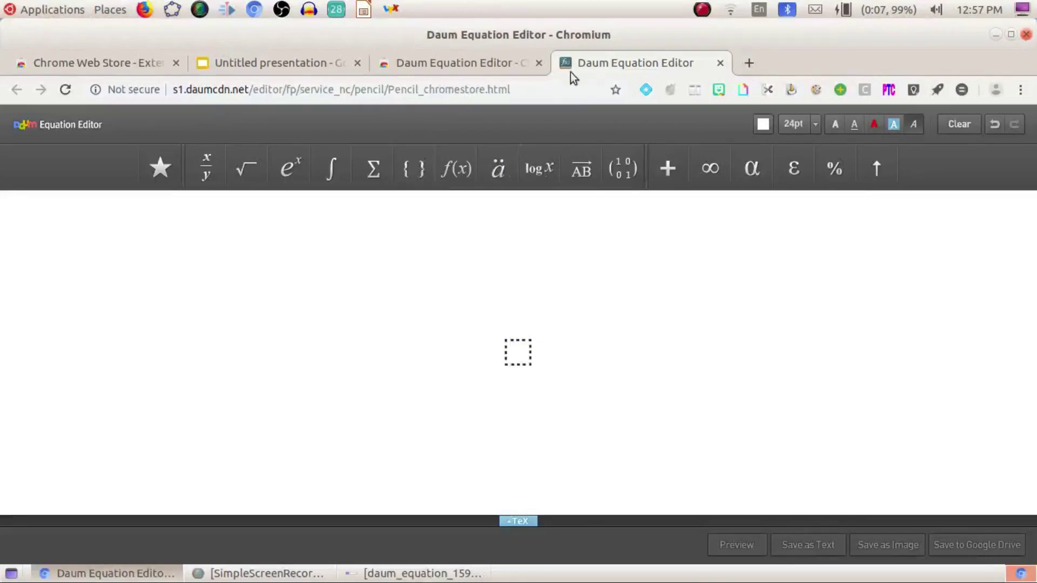
Close the Daum tabs, search the Web Store for 'equatio', and return to the presentation.
key("ctrl+w")
key("ctrl+w")
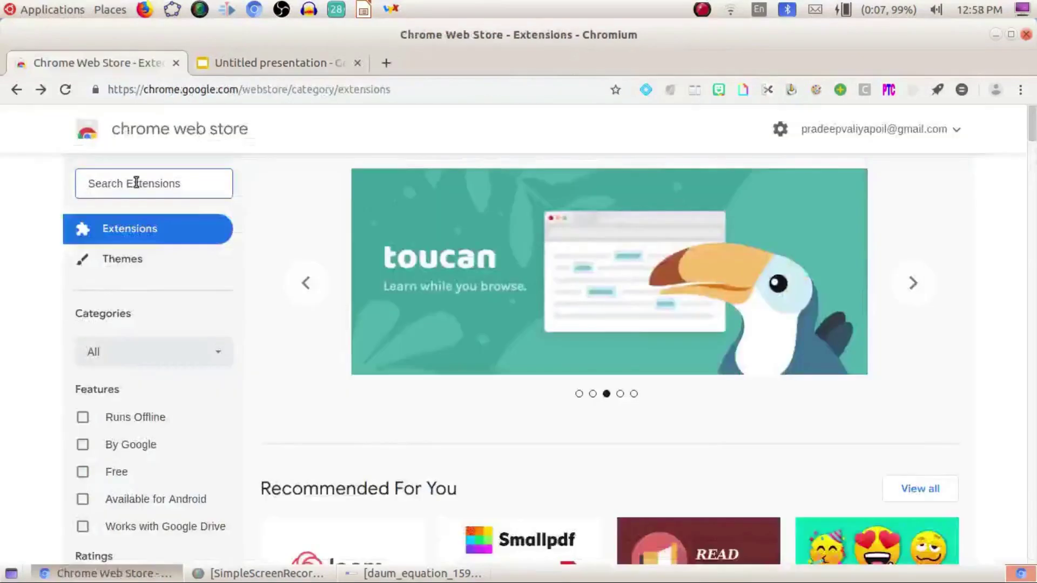
type("equatio")
key("Return")
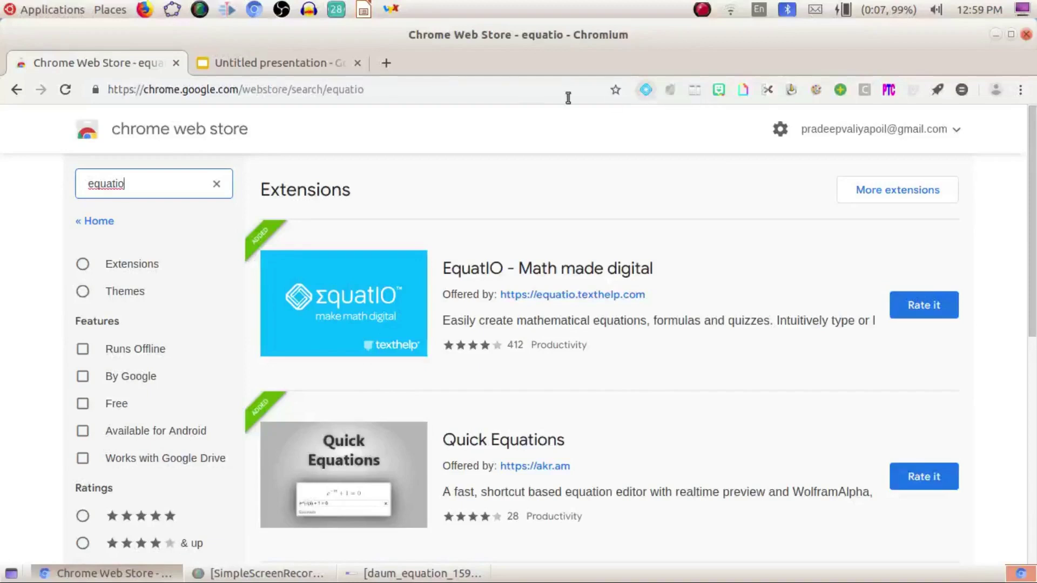
left_click(292, 66)
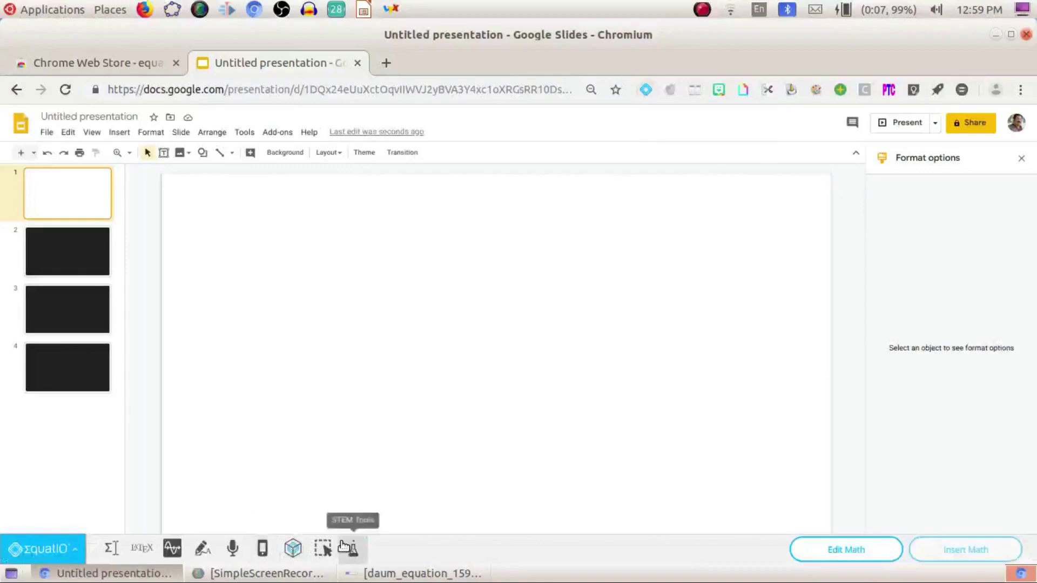
Zoom the page in and enter f: A → B in EquatIO's math input.
key("ctrl+plus")
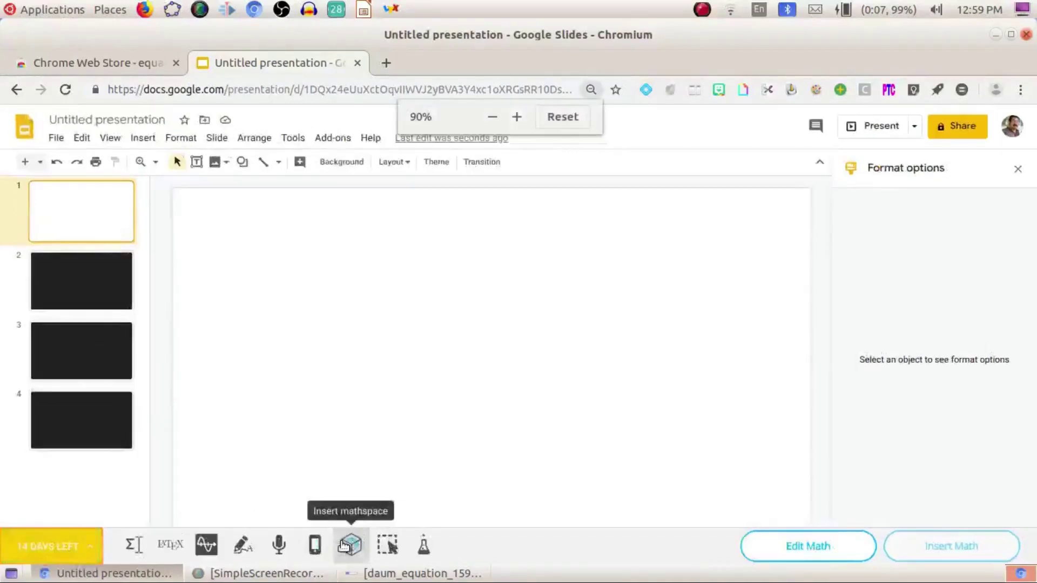
left_click(133, 544)
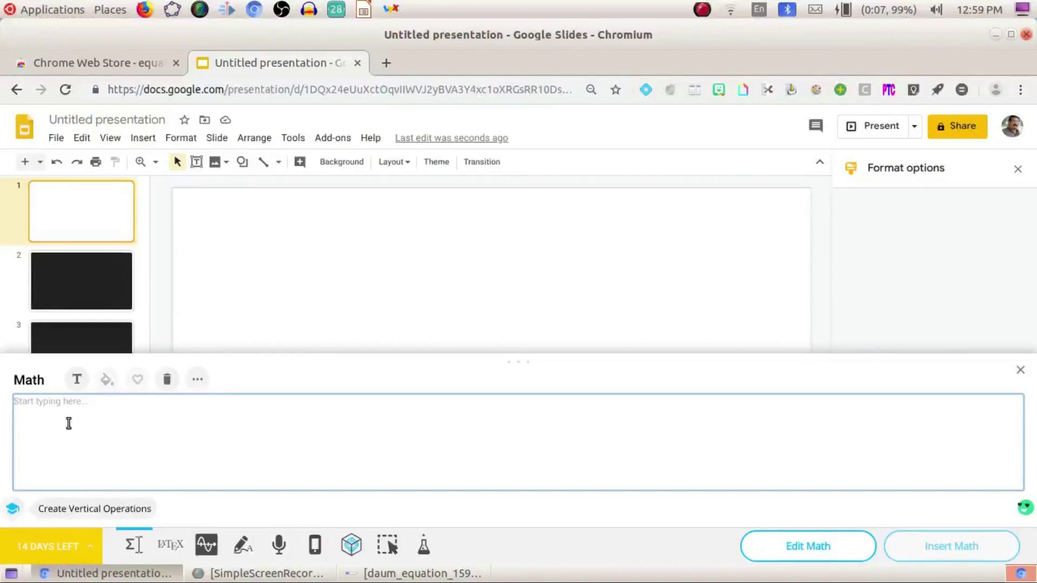
type("f :")
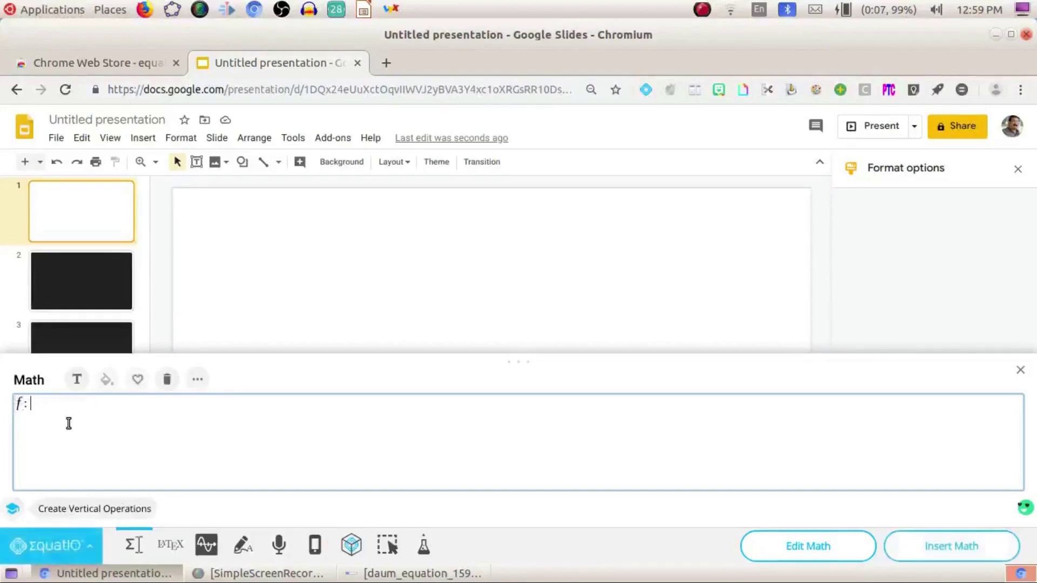
type(" A arro")
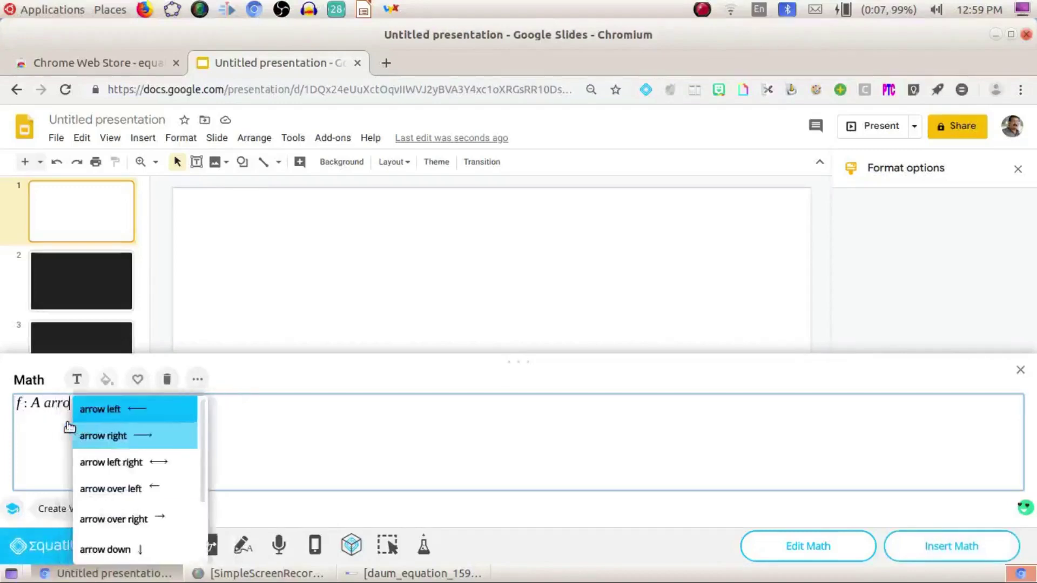
key("Down")
key("Return")
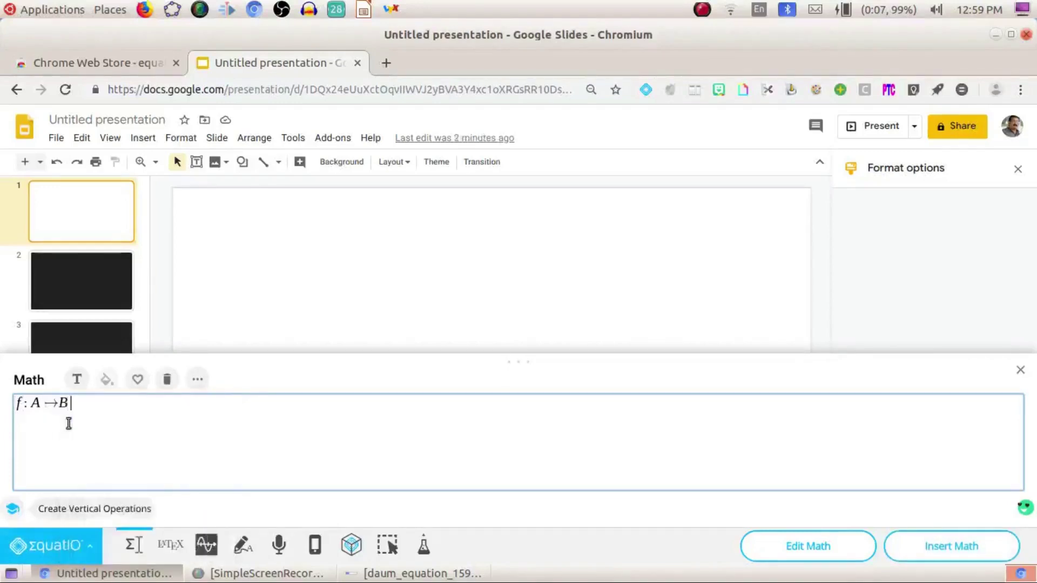
key("Return")
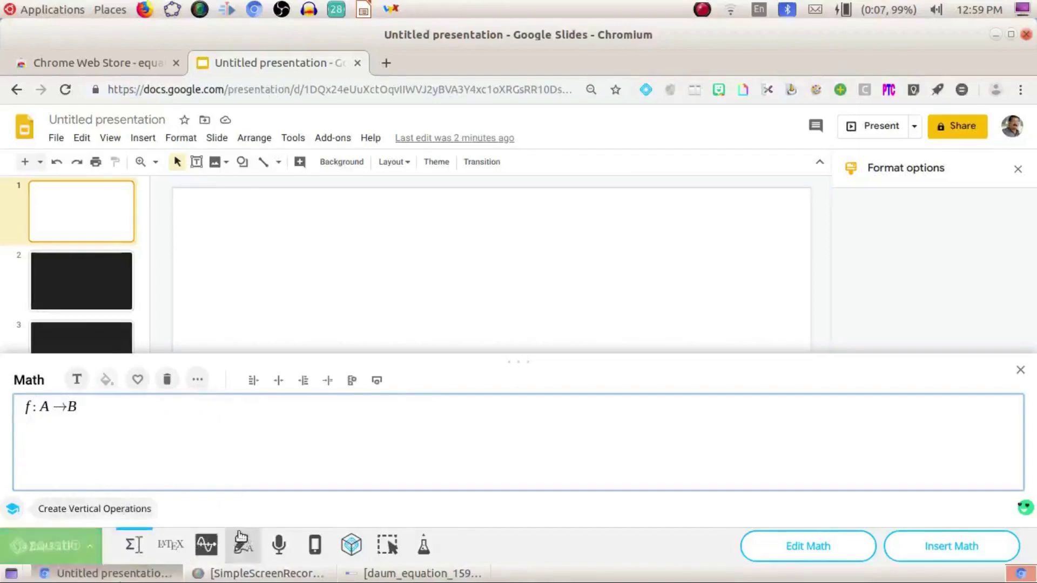
Toggle the LaTeX view on and off, then clear the expression.
left_click(171, 544)
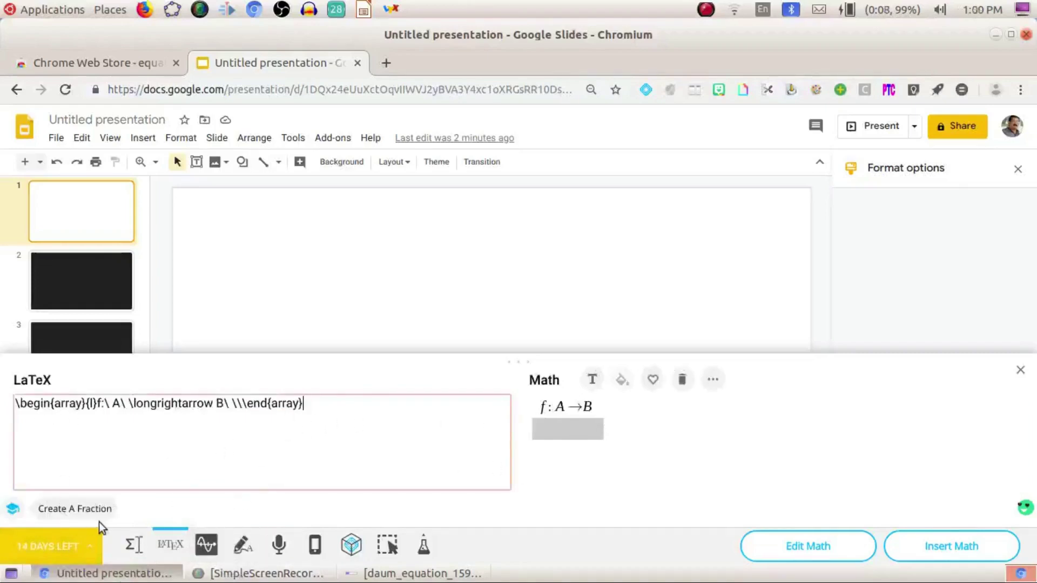
left_click(133, 545)
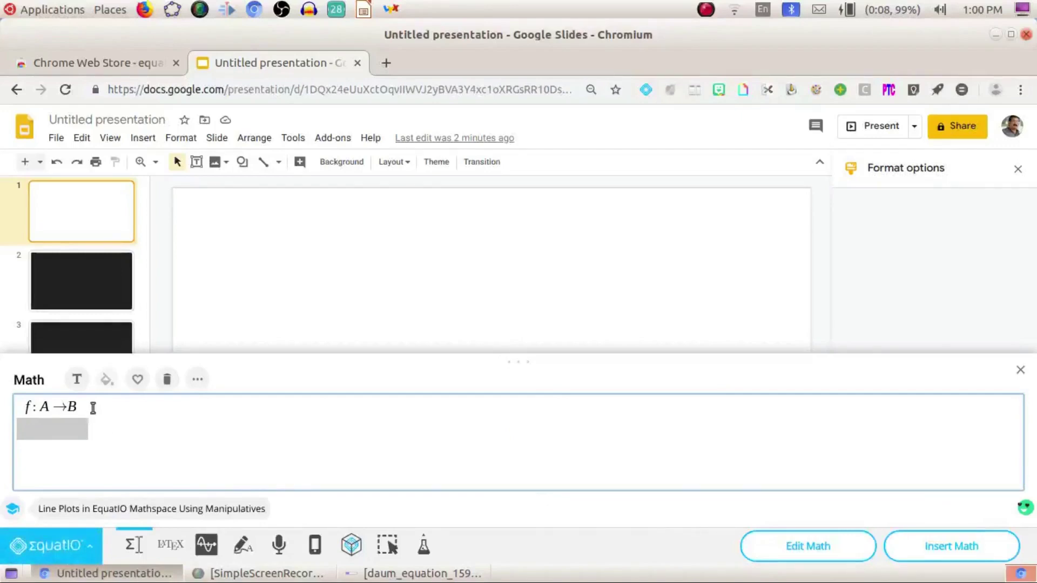
key("BackSpace")
key("BackSpace")
key("BackSpace")
key("BackSpace")
key("BackSpace")
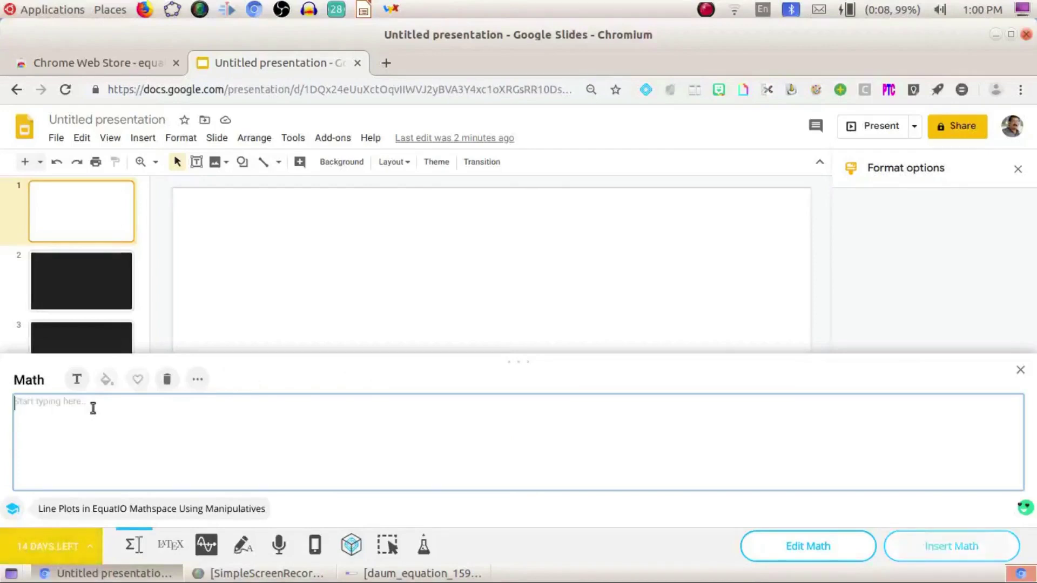
Create an empty 3x3 matrix from the 'matrix' suggestion and enter its first cells.
type("matrix")
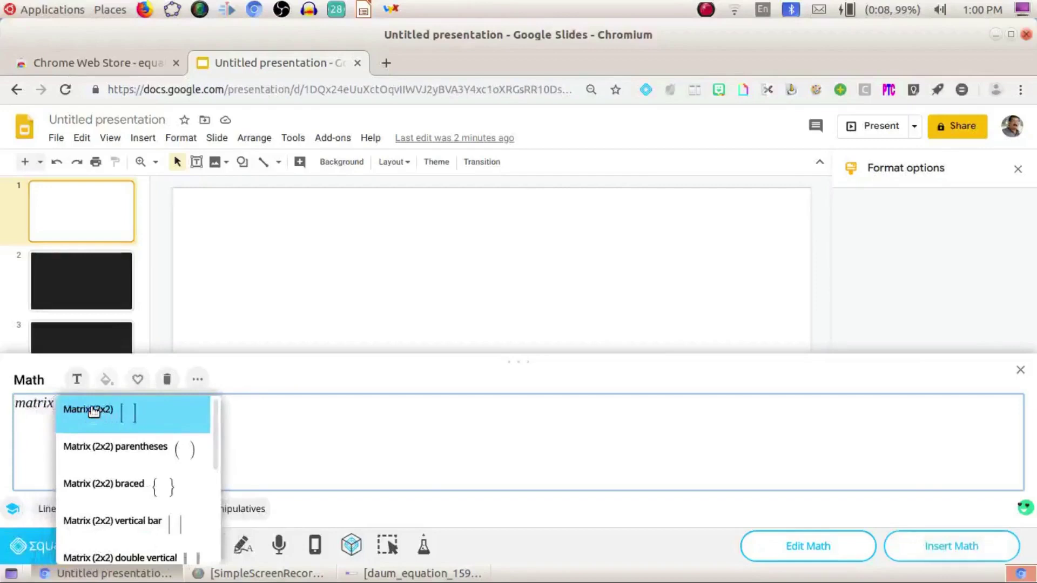
scroll(138, 472, "down", 2)
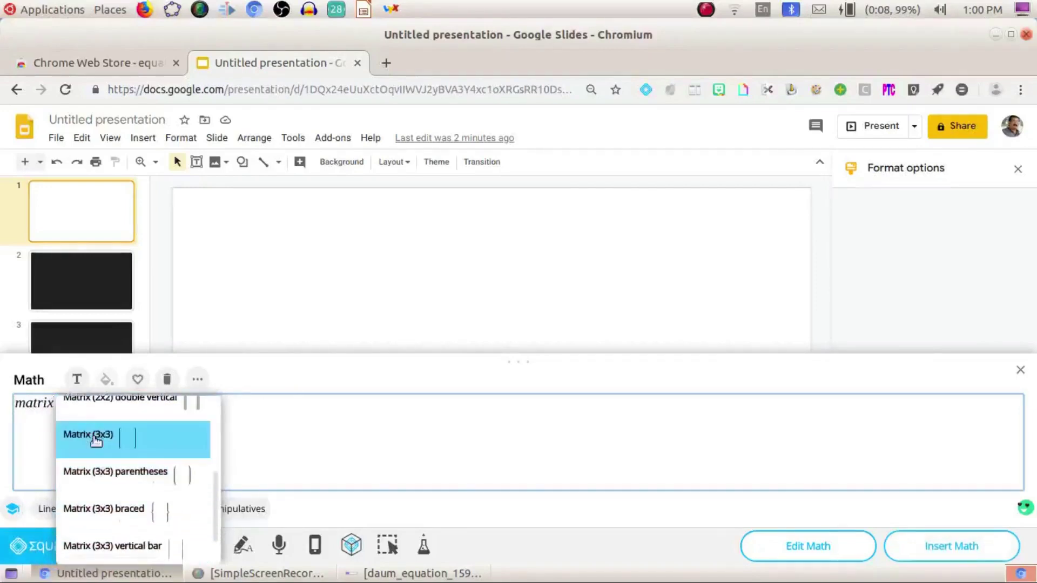
left_click(93, 434)
type("1")
key("Tab")
type("2")
key("Tab")
Complete the matrix rows 1 2 3, 4 2 3, 2 1 4 and insert it onto slide 1.
type("3 2")
key("Tab")
type("3")
key("Tab")
type("2 1")
left_click(948, 553)
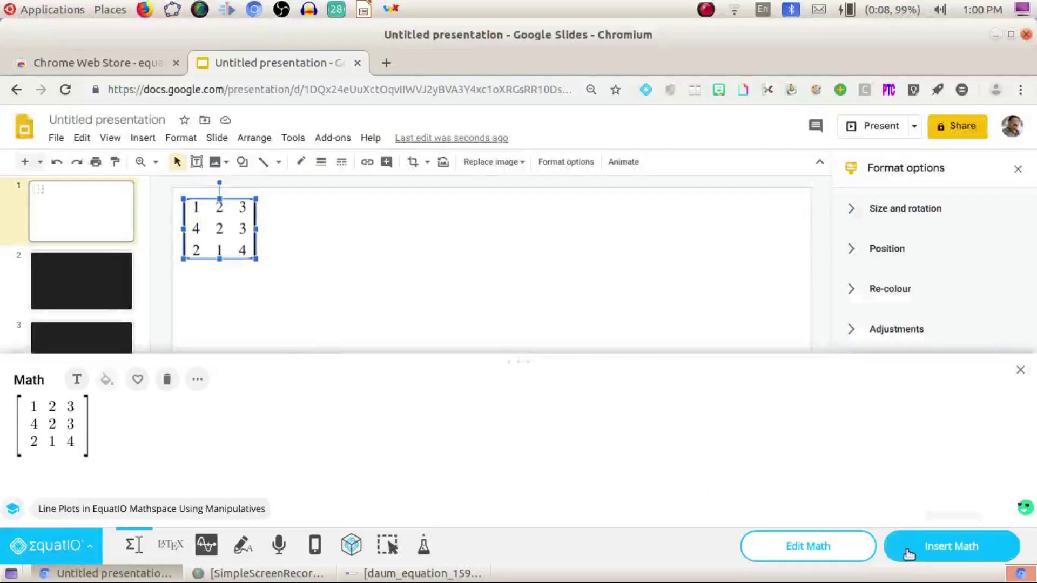
left_click(142, 138)
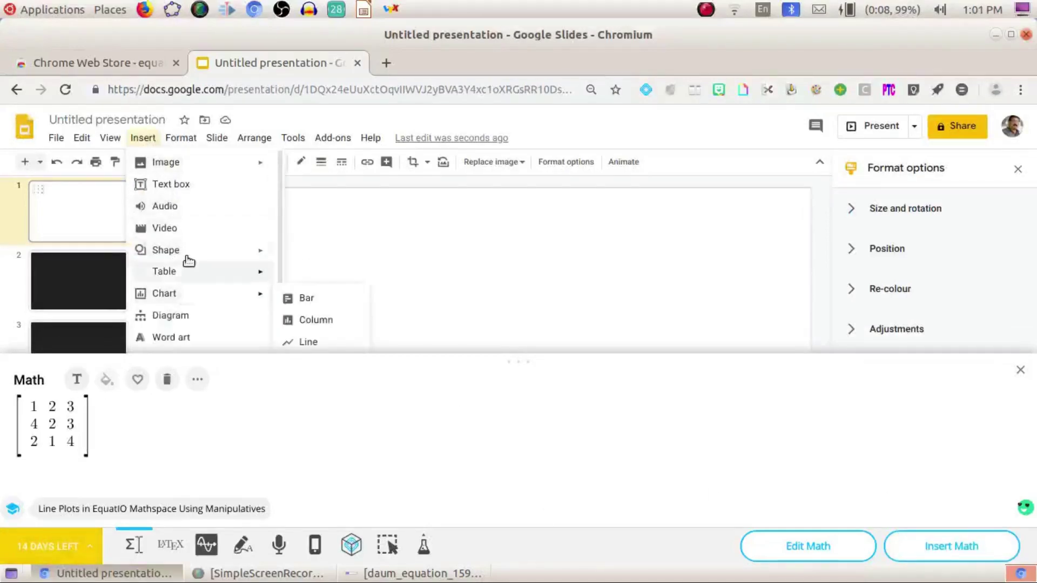
mouse_move(165, 162)
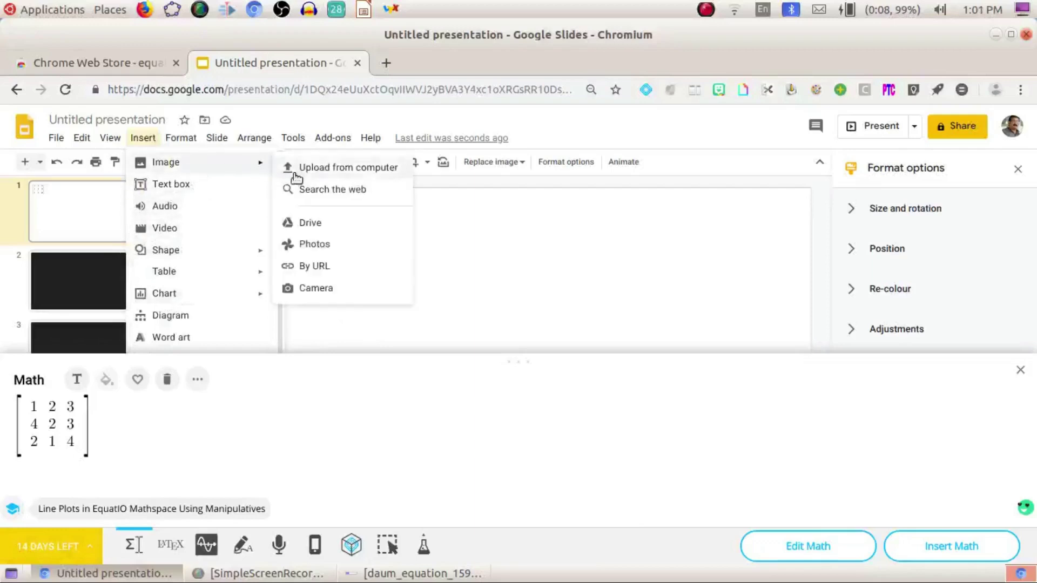
Insert a second copy of the matrix image by URL and drag it to mid-slide.
left_click(311, 267)
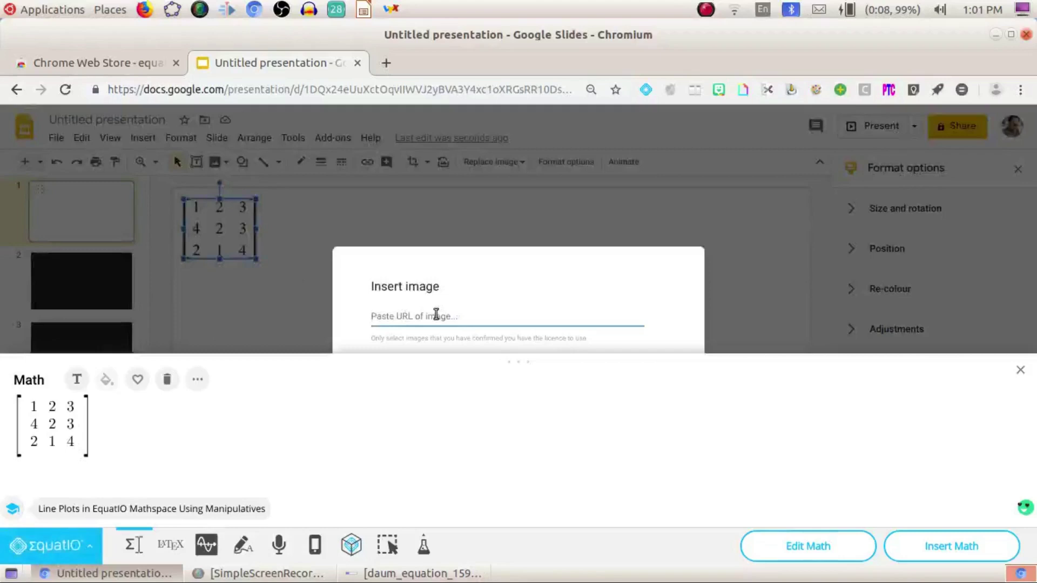
left_click(950, 551)
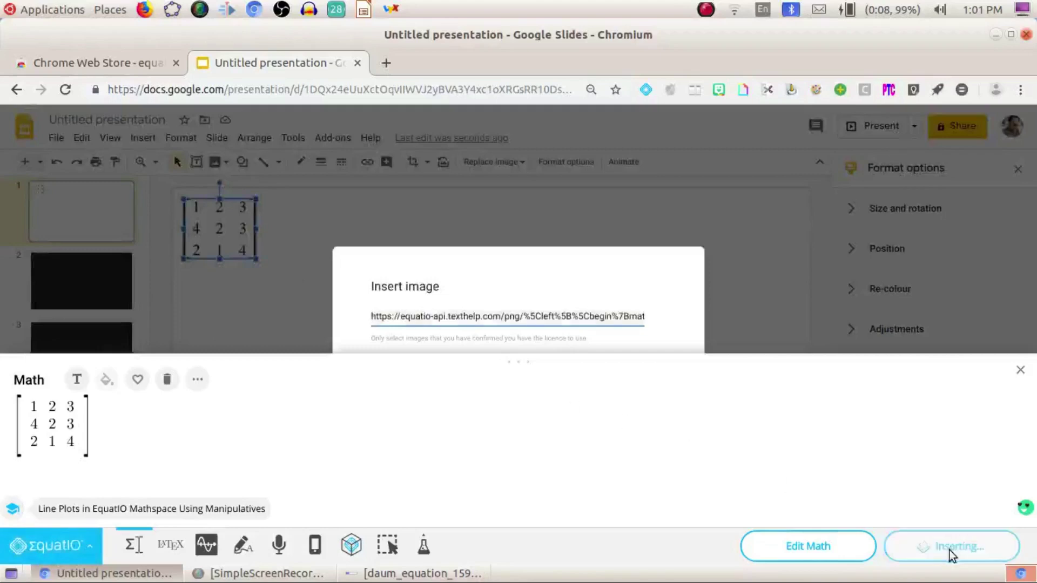
left_click(1020, 370)
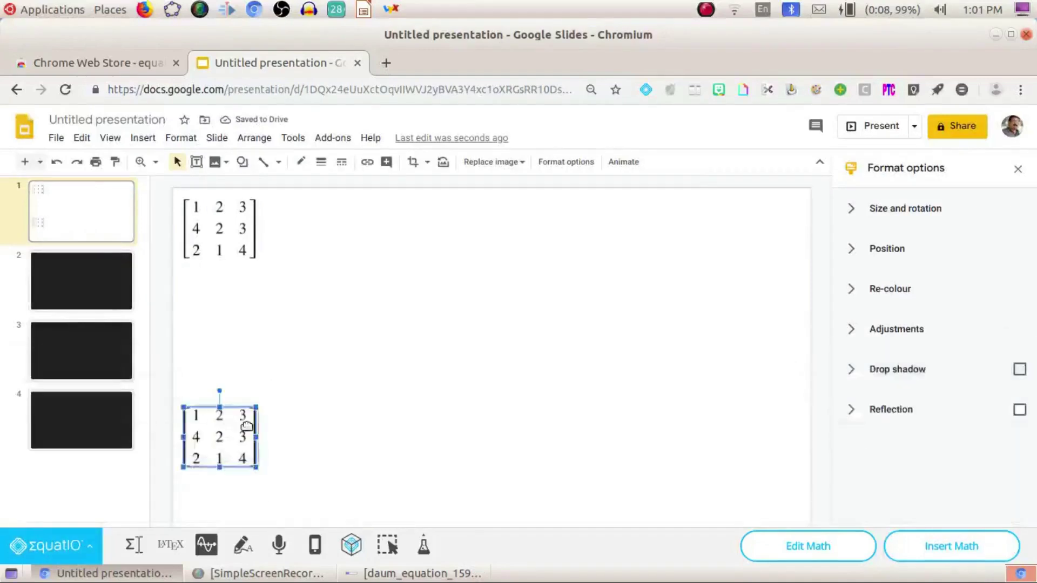
left_click_drag(253, 416, 477, 309)
left_click(266, 352)
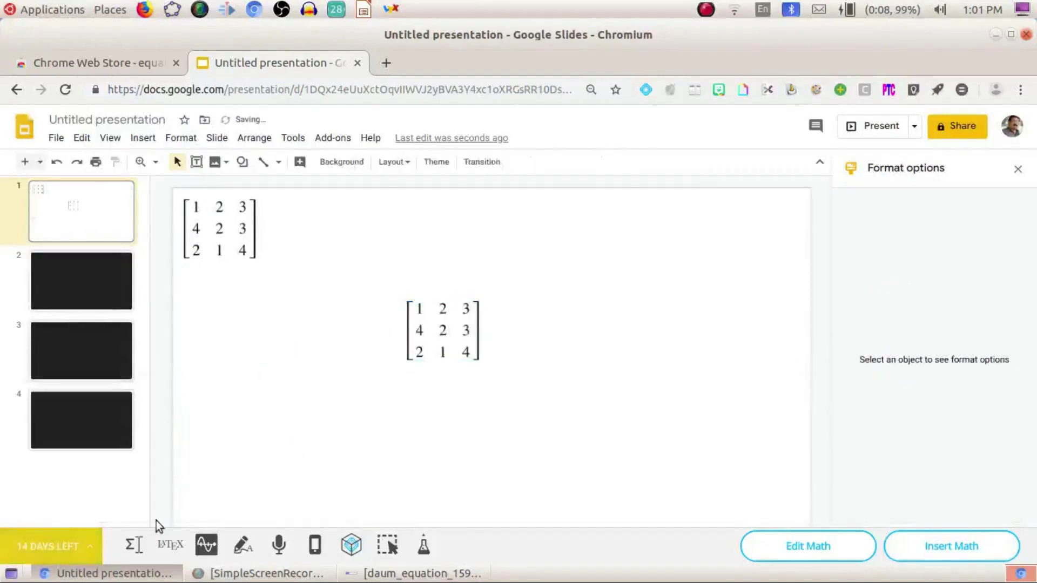
left_click(145, 539)
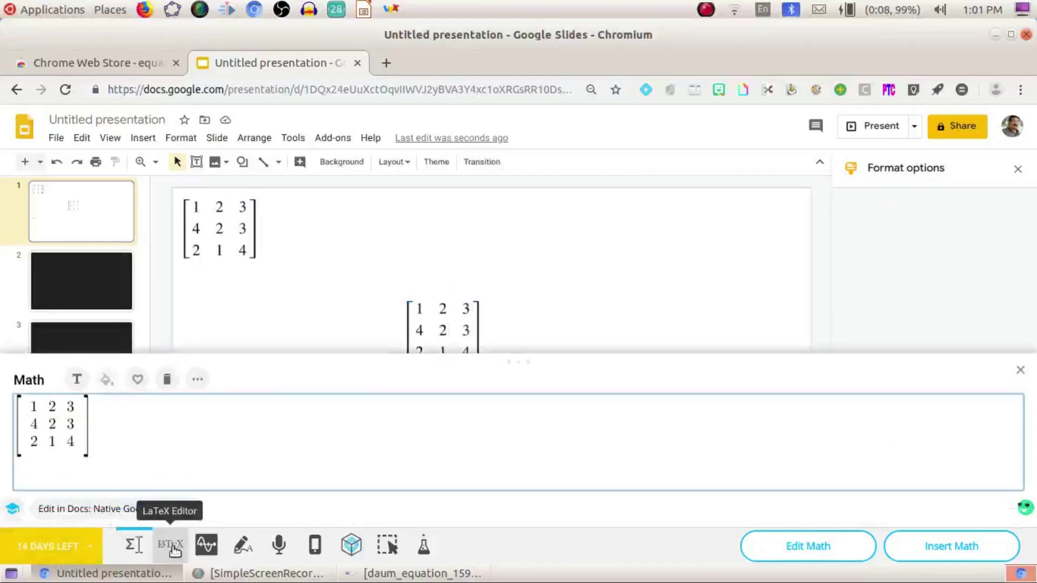
Graph sin x with a horizontal line y = 1 dragged down to 0.6.
left_click(204, 543)
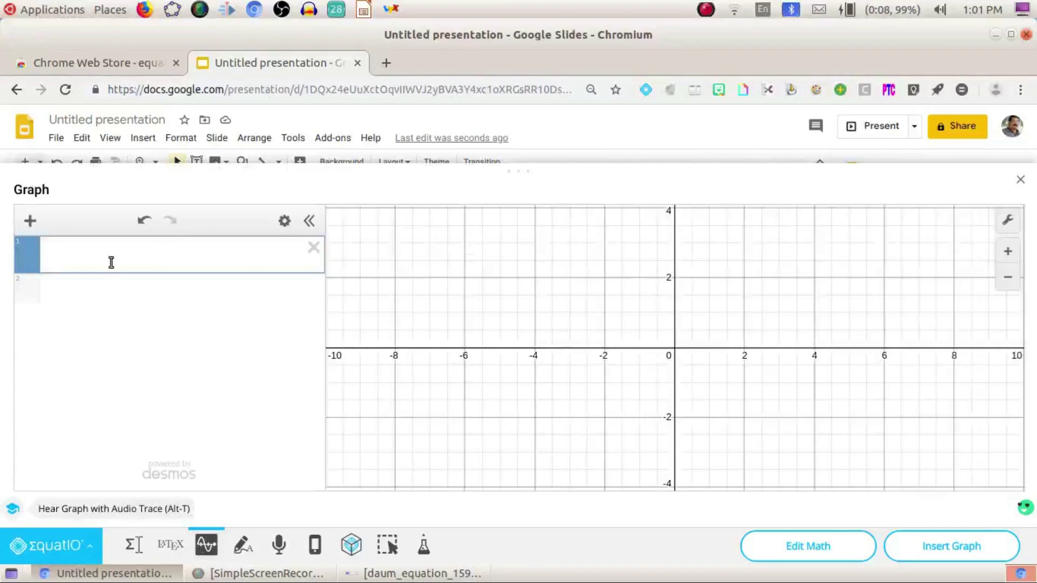
type("sin")
key("Return")
type("y =")
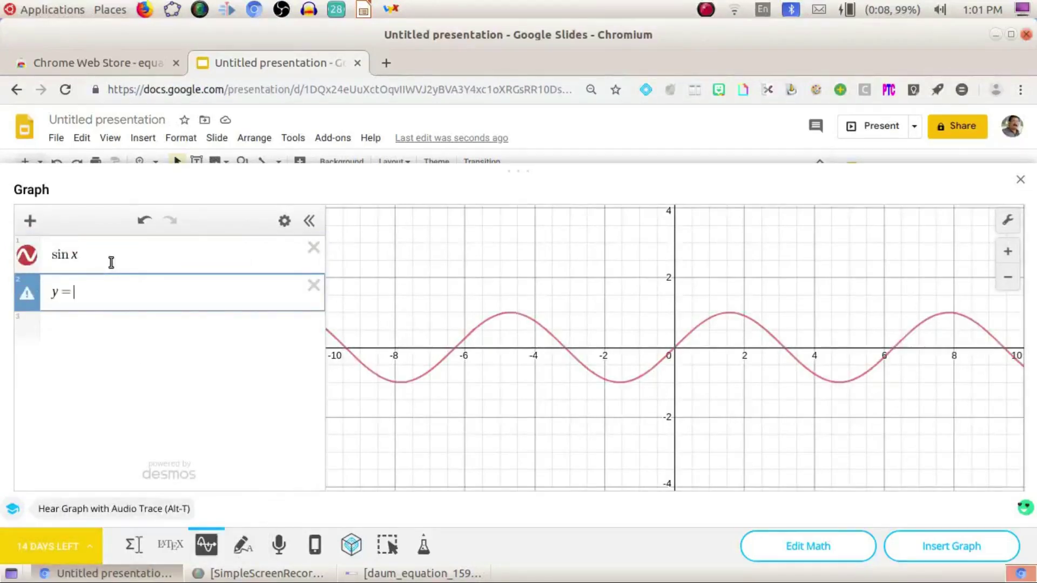
type("1")
key("Return")
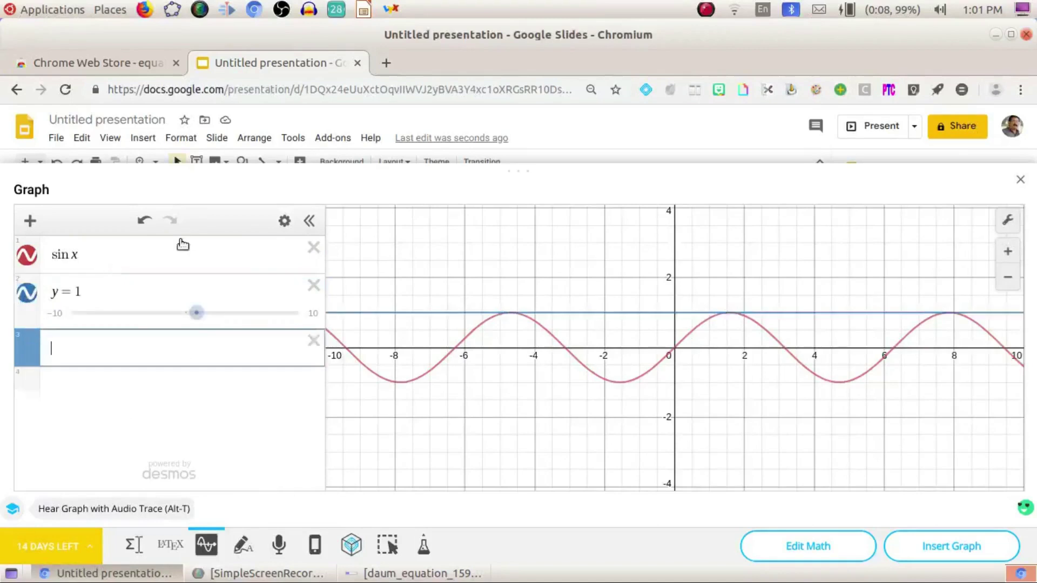
left_click_drag(196, 313, 192, 312)
right_click(493, 322)
left_click(220, 382)
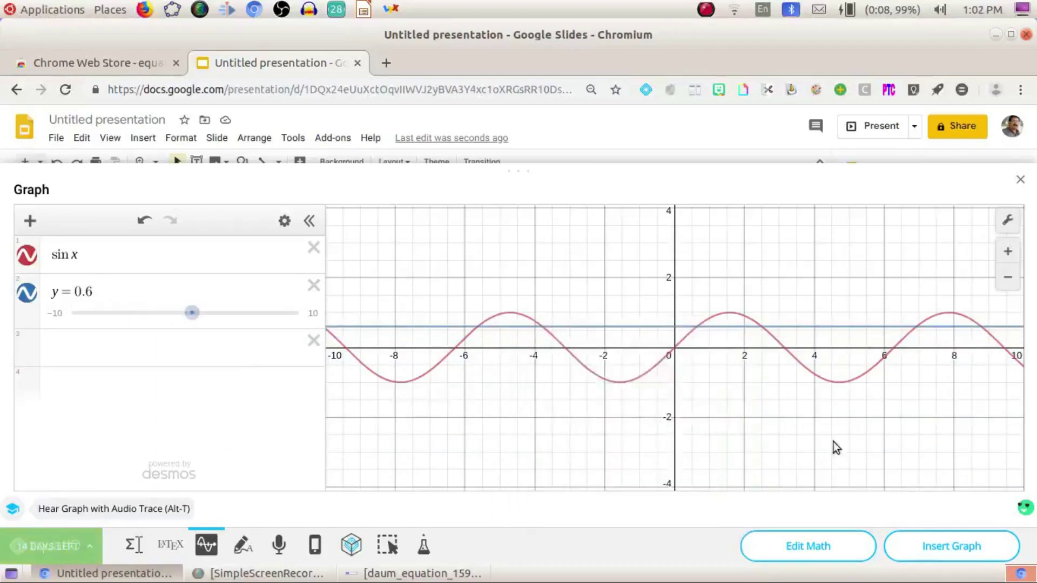
Insert the graph, centre and enlarge it on the slide, and delete the stray text box.
left_click(946, 549)
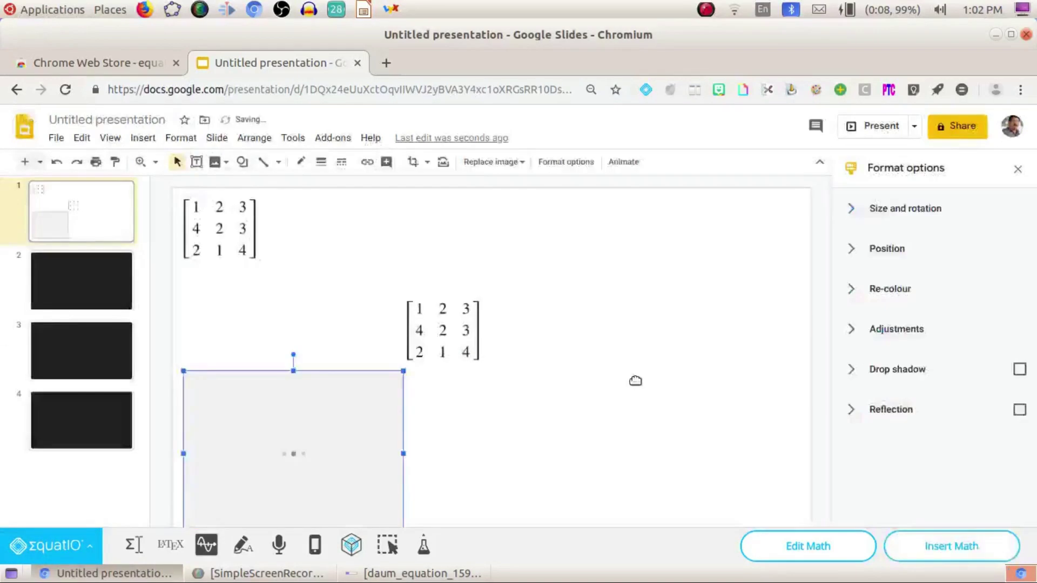
left_click_drag(336, 456, 471, 347)
left_click(470, 347)
left_click_drag(536, 399, 577, 429)
left_click(1019, 370)
left_click(1020, 370)
left_click(652, 362)
key("Delete")
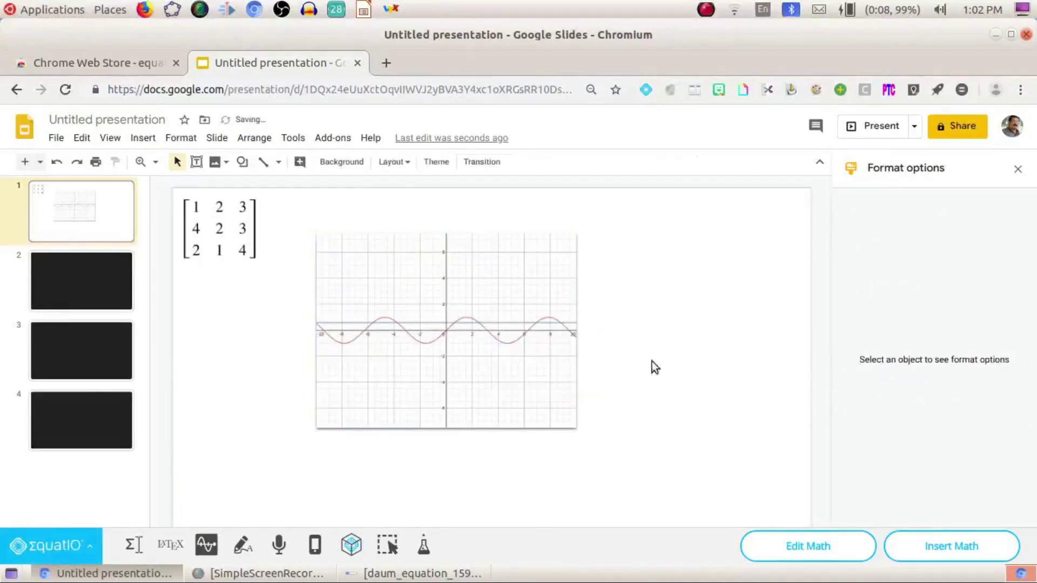
Set the first slide's background to black and dismiss the EquatIO Mobile promotion.
left_click(346, 162)
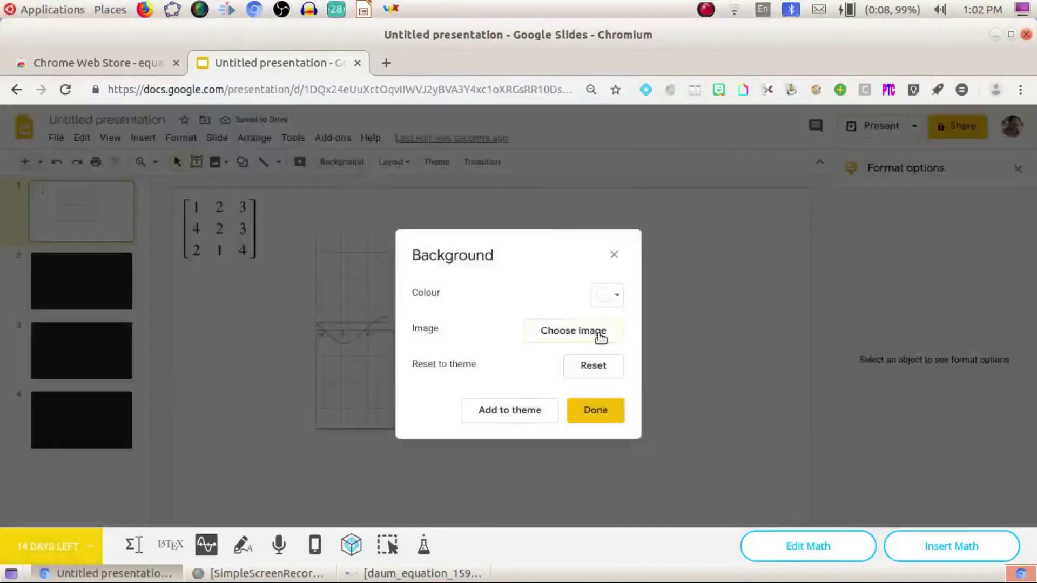
left_click(606, 294)
left_click(604, 371)
left_click(595, 410)
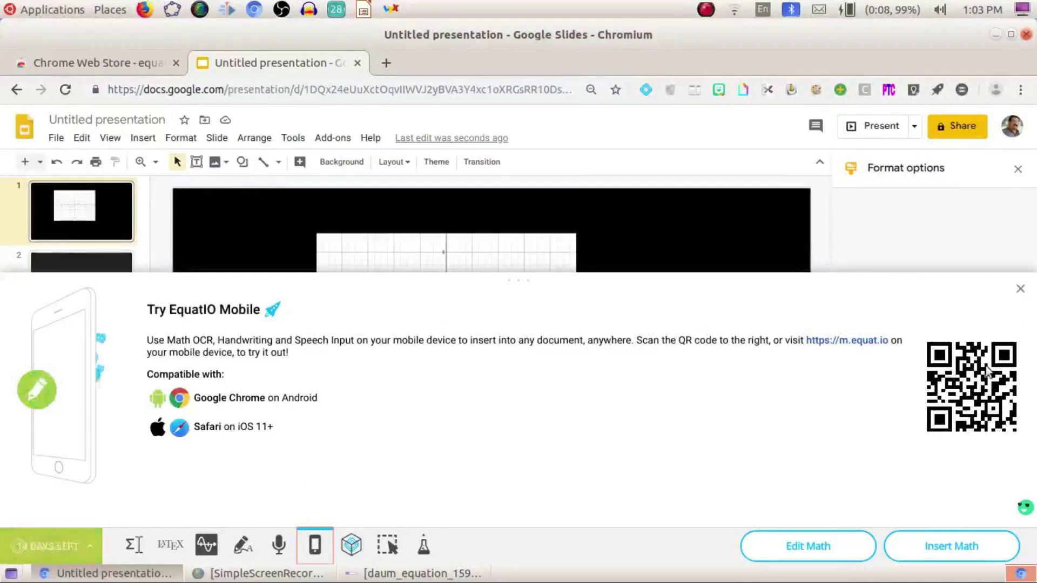
left_click(1020, 289)
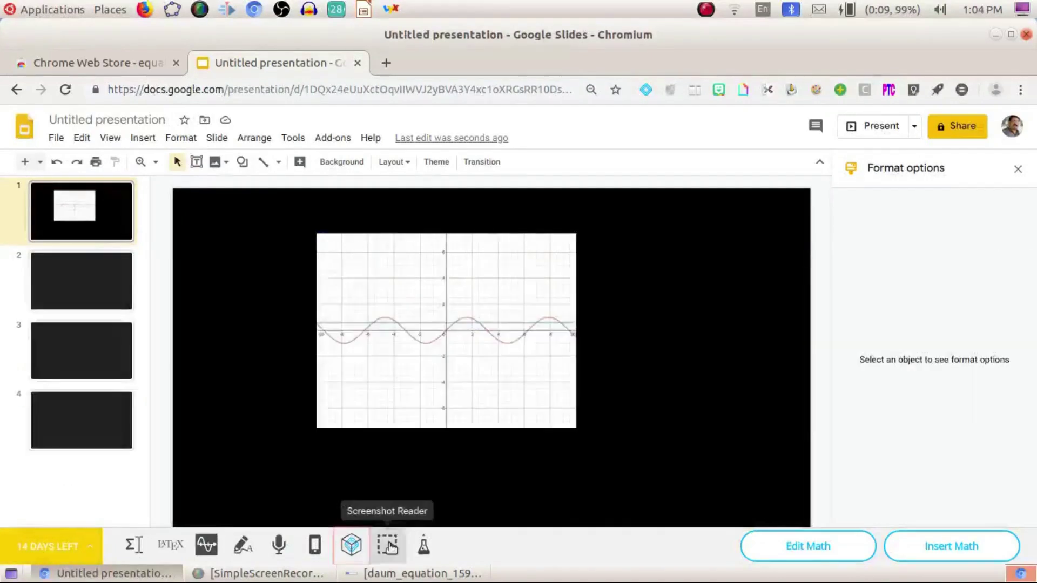
left_click(389, 546)
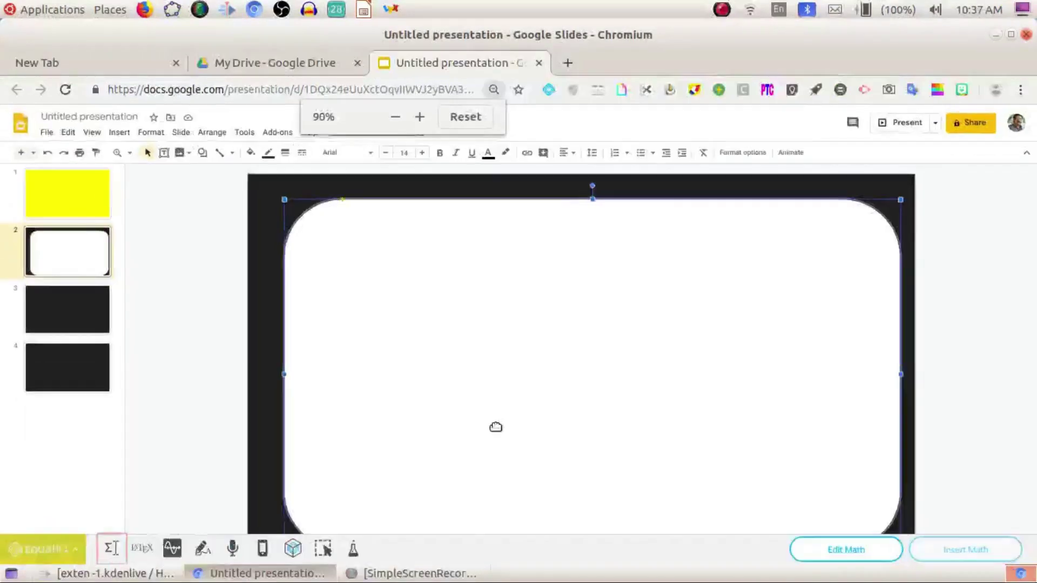
Zoom to 150% and try a subscript entry, a₂, in the math editor.
key("ctrl+plus")
key("ctrl+plus")
key("ctrl+plus")
key("ctrl+plus")
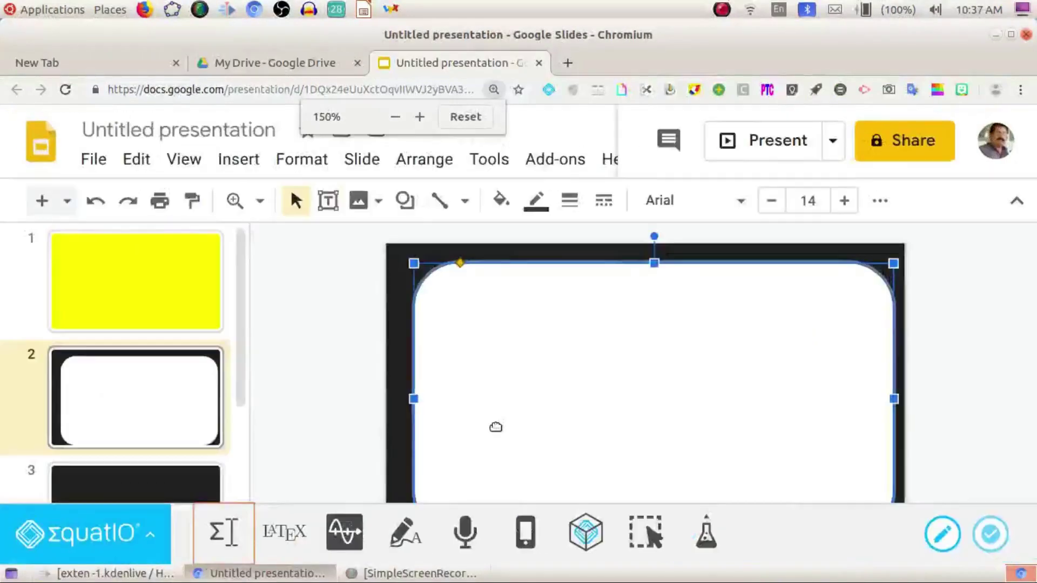
key("alt+m")
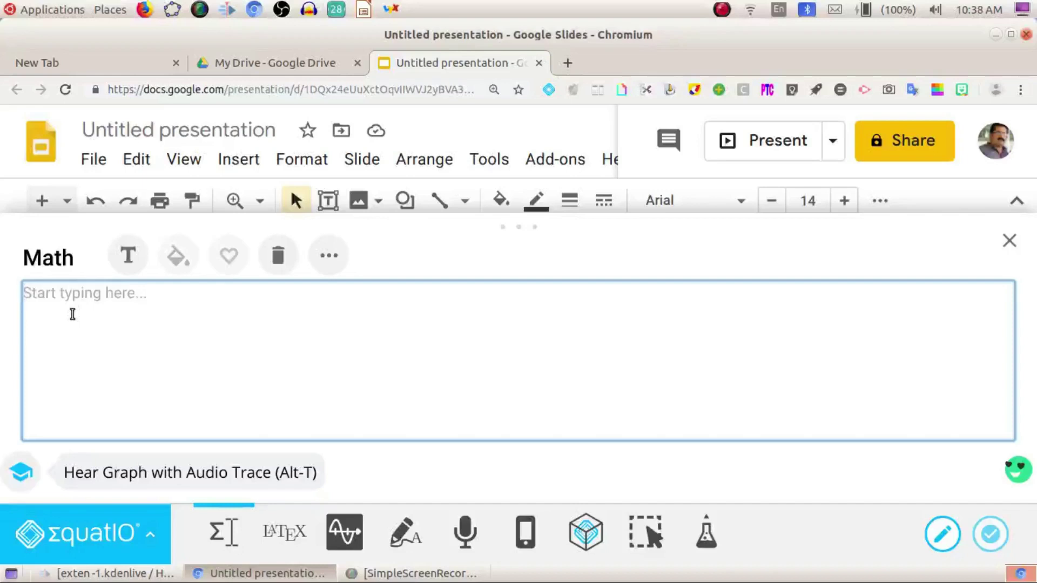
type("asub")
key("Down")
key("Return")
type("2")
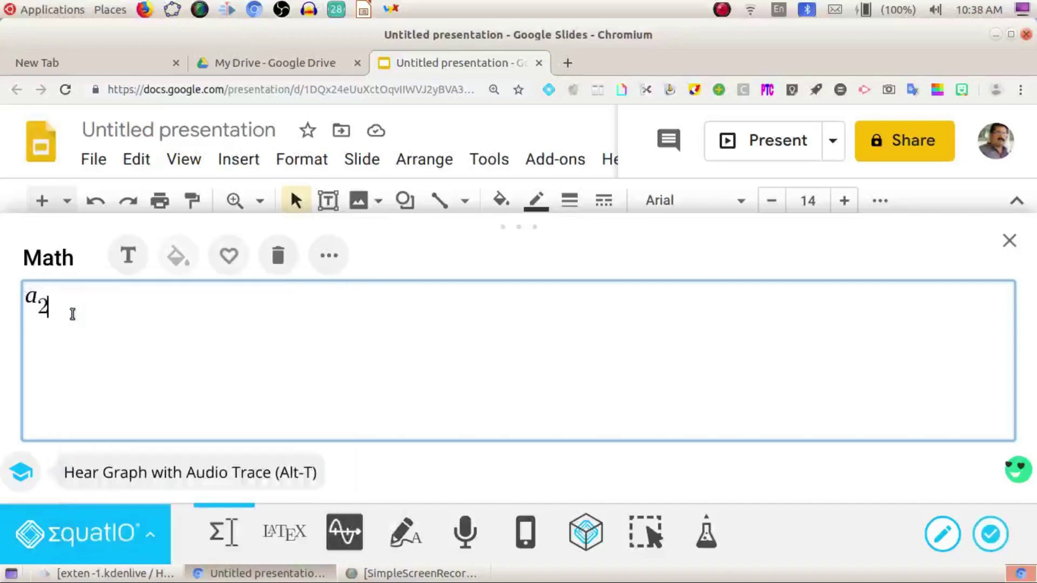
key("BackSpace")
Try x² with the superscript template, then insert a square root template.
key("BackSpace")
key("BackSpace")
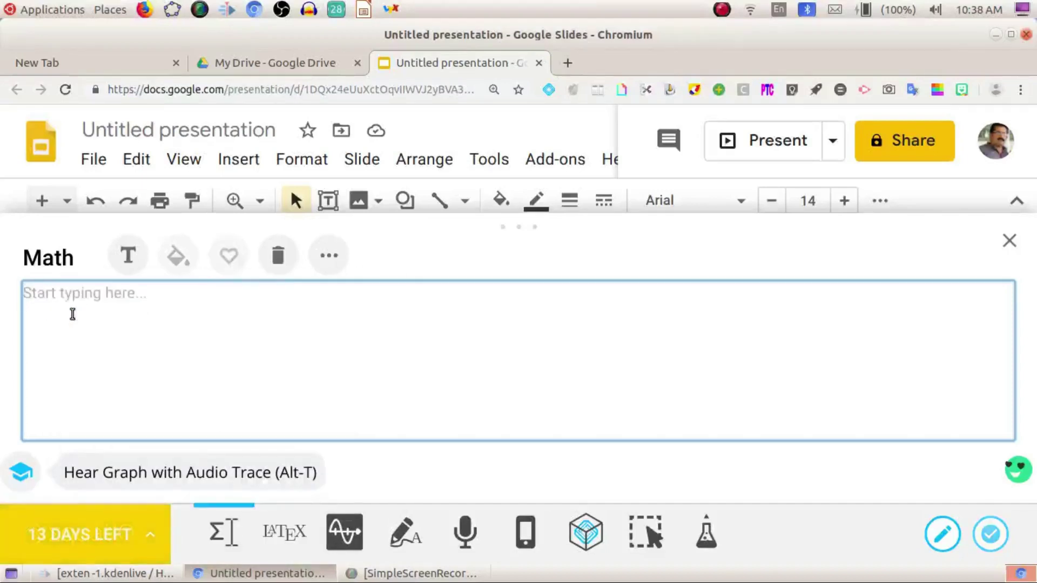
type("x^2")
key("BackSpace")
type("super")
key("Return")
type("2")
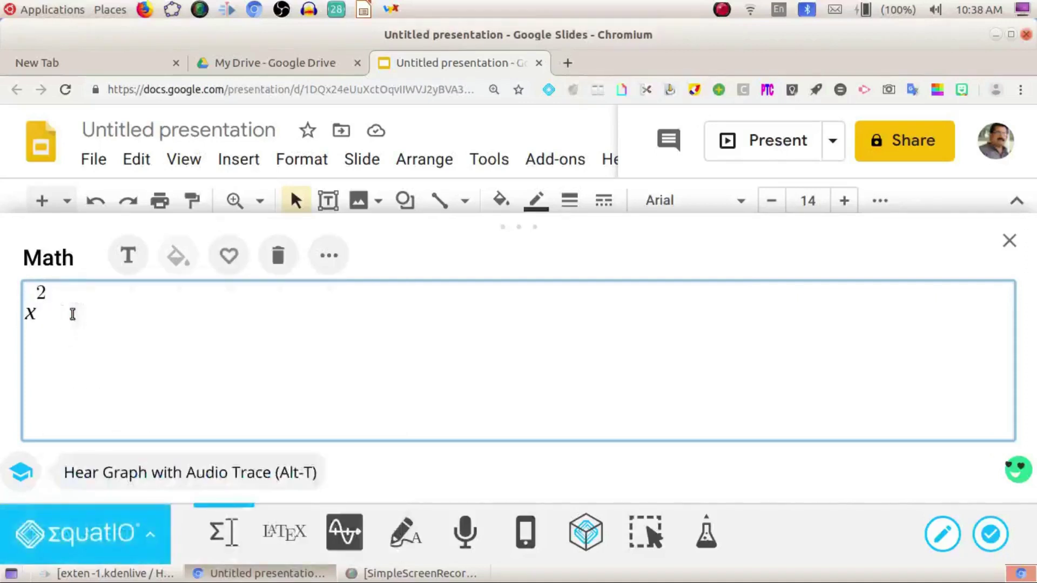
key("BackSpace")
key("BackSpace")
key("BackSpace")
type("roo")
key("Return")
Fill in √x, then swap it for a definite integral template and delete that.
type("x")
key("BackSpace")
key("BackSpace")
key("BackSpace")
type("int")
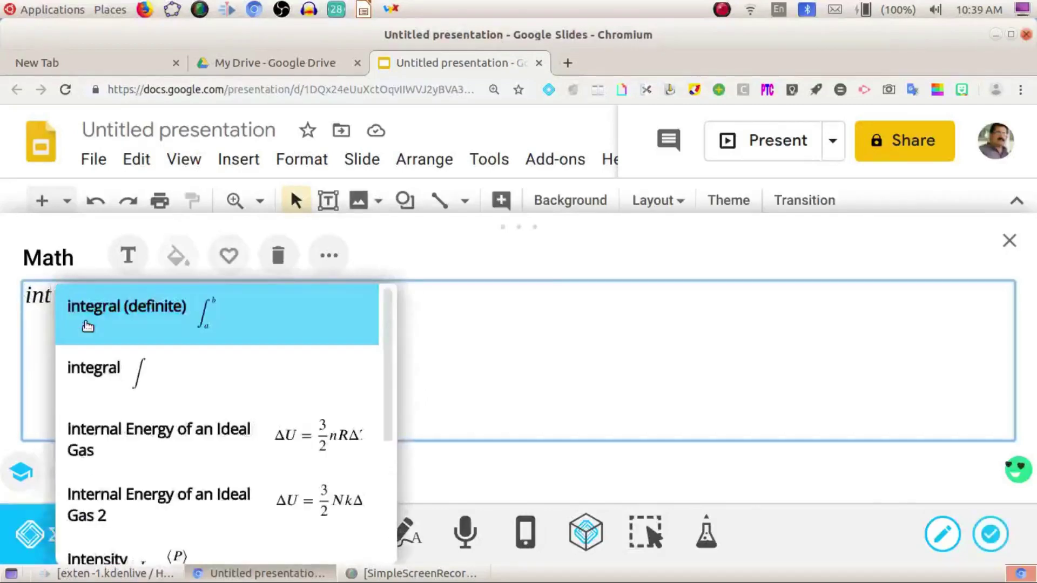
key("Down")
key("Down")
key("Down")
key("Down")
key("Down")
key("Down")
key("Down")
key("Up")
key("Up")
key("Up")
key("Up")
key("Return")
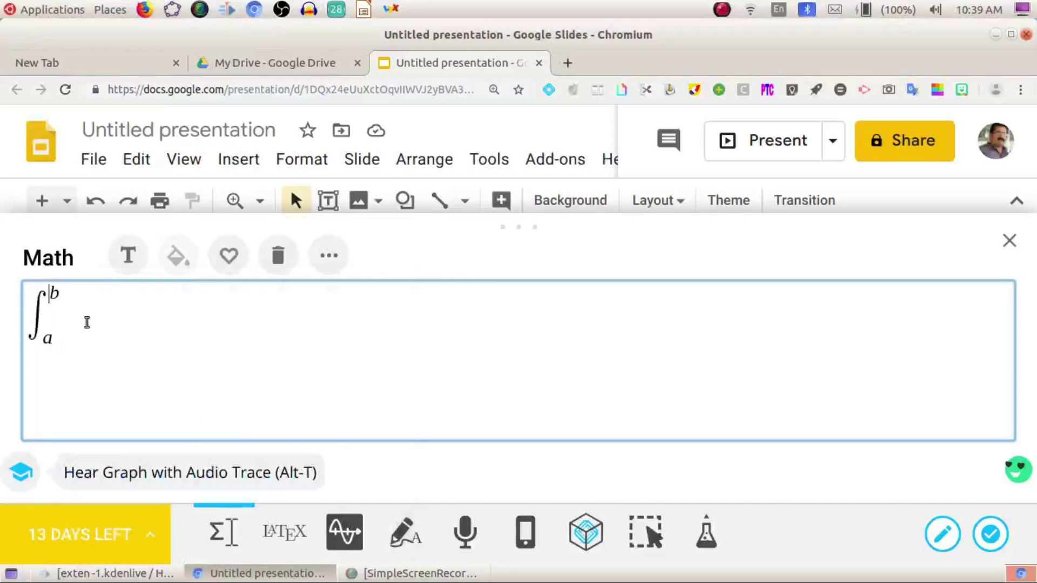
key("BackSpace")
Try d, der and arrow suggestions, then leave the math editor empty.
key("BackSpace")
type("d")
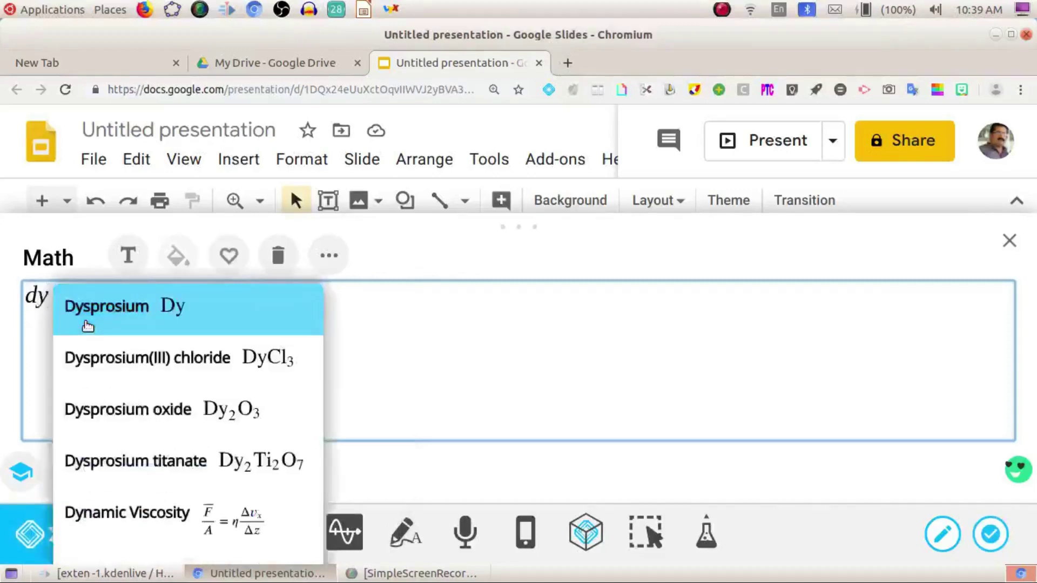
key("BackSpace")
type("der")
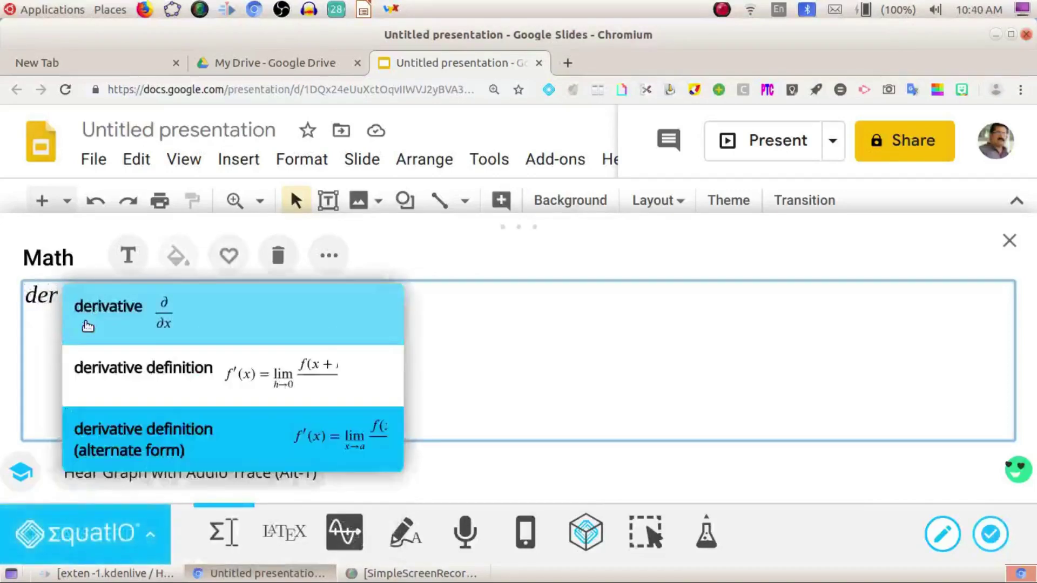
key("BackSpace")
key("BackSpace")
key("BackSpace")
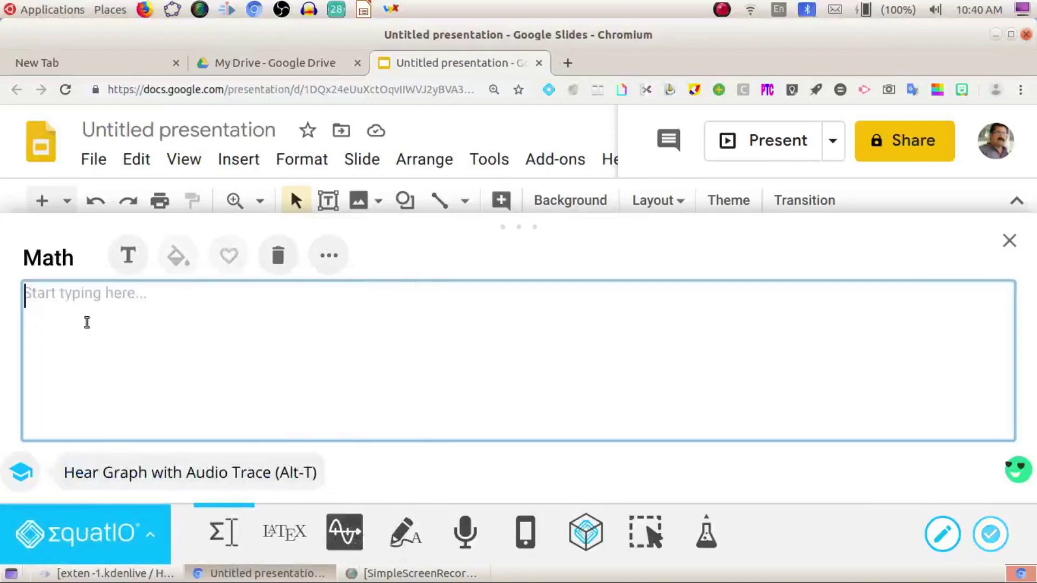
type("arro")
key("Down")
key("Down")
key("Down")
key("Down")
key("Down")
key("Up")
key("Up")
key("Up")
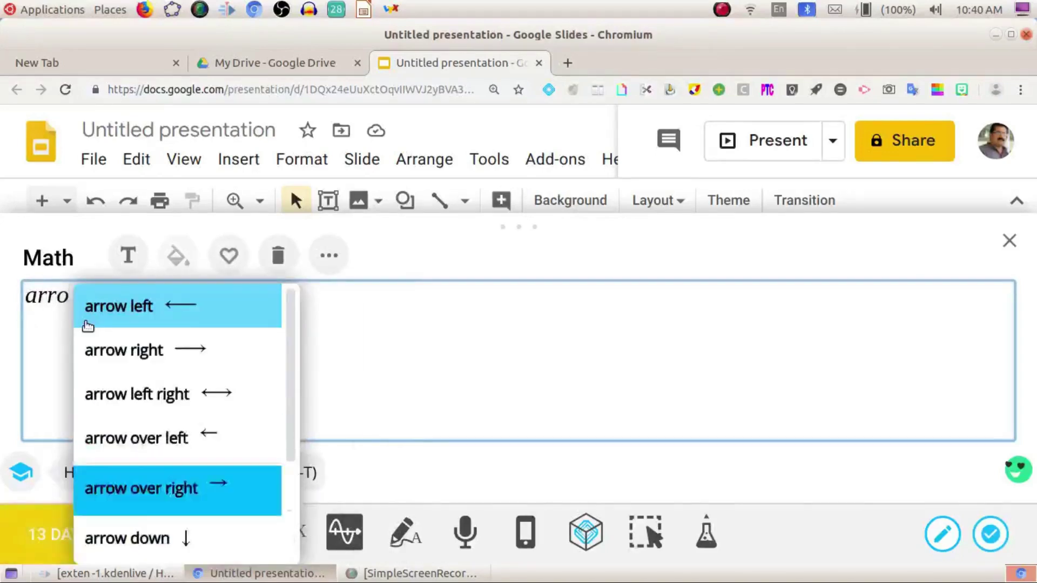
key("Down")
key("Down")
key("Down")
key("BackSpace")
key("BackSpace")
key("BackSpace")
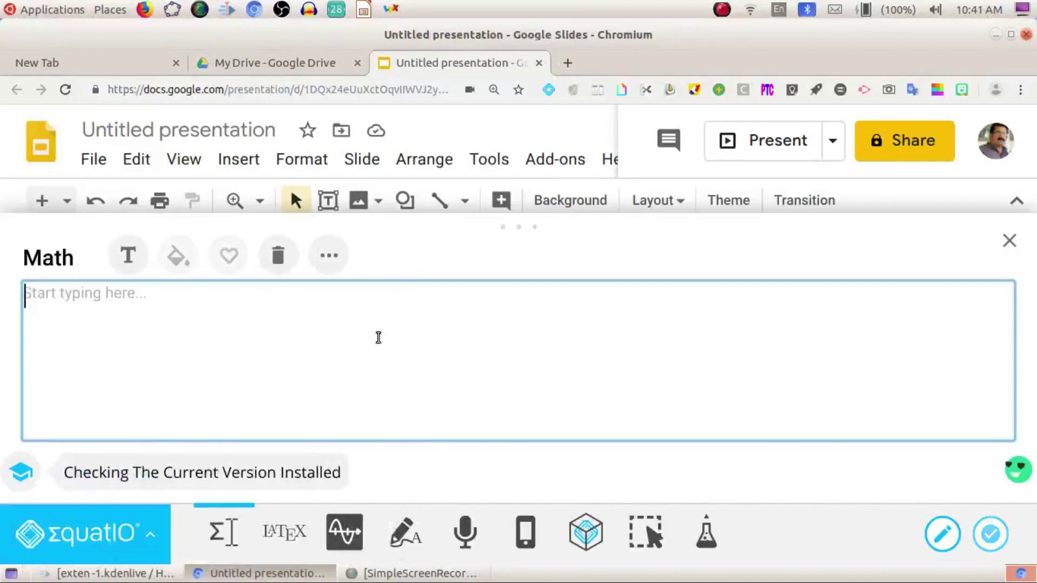
key("ctrl+minus")
key("ctrl+minus")
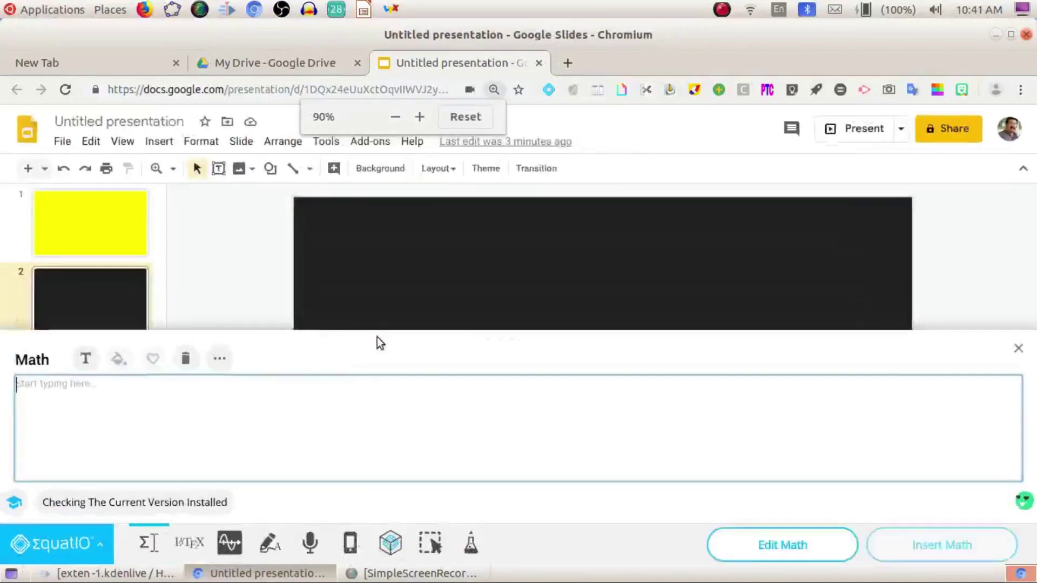